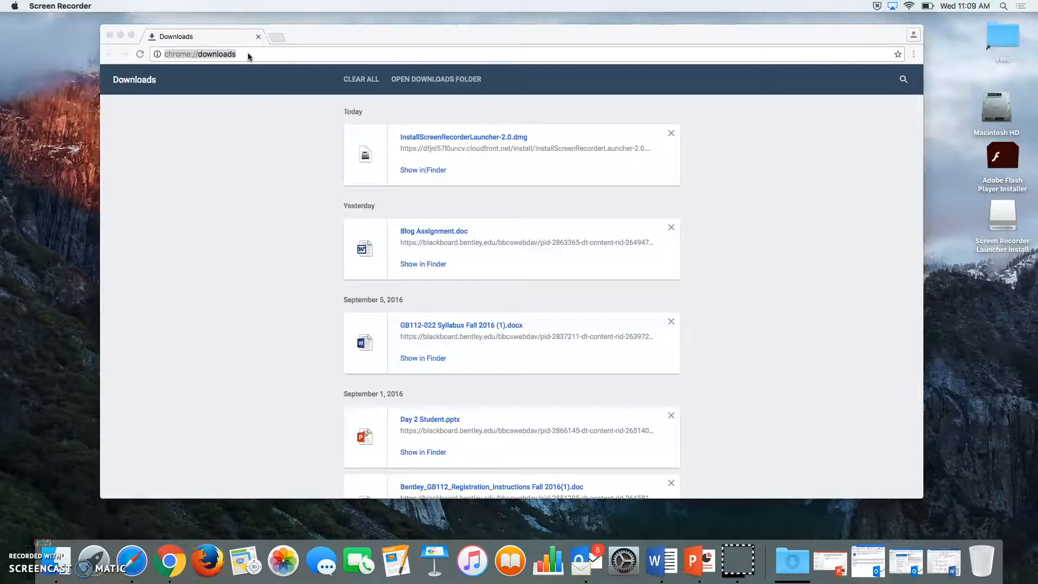
Go to owa.bentley.edu in Chrome
left_click(248, 54)
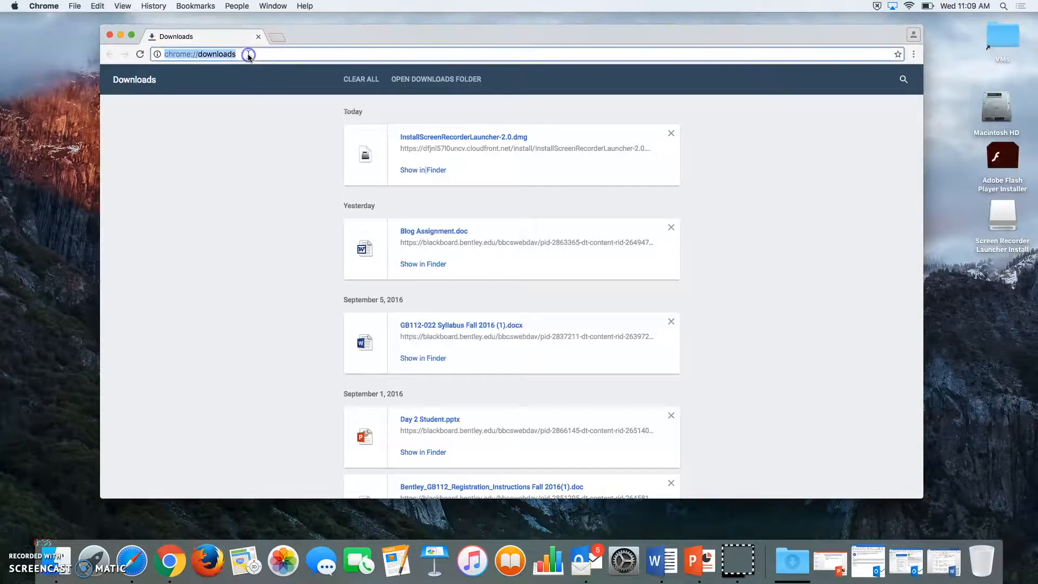
type("owa.bentley.edu")
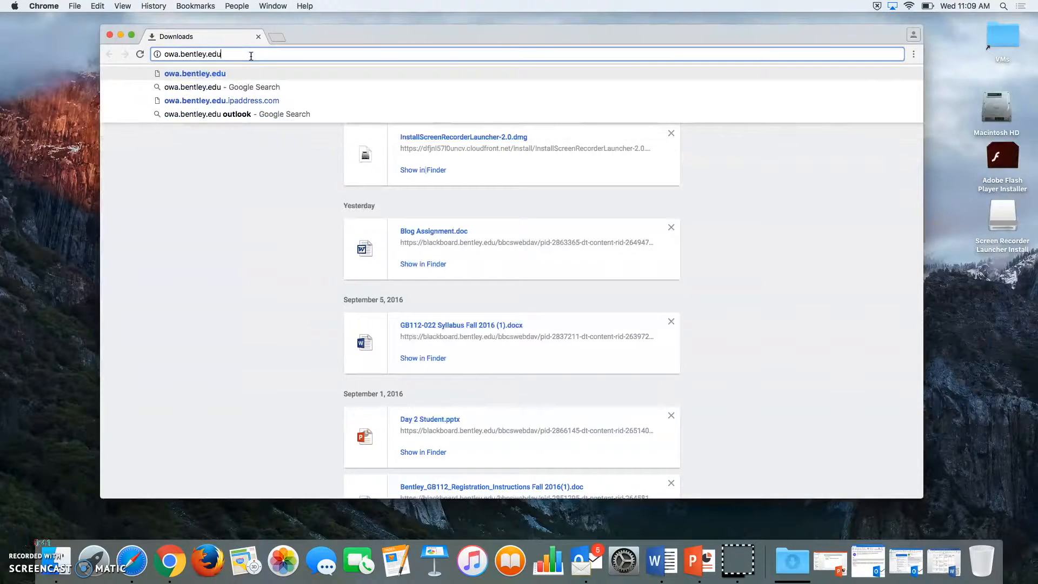
key("Return")
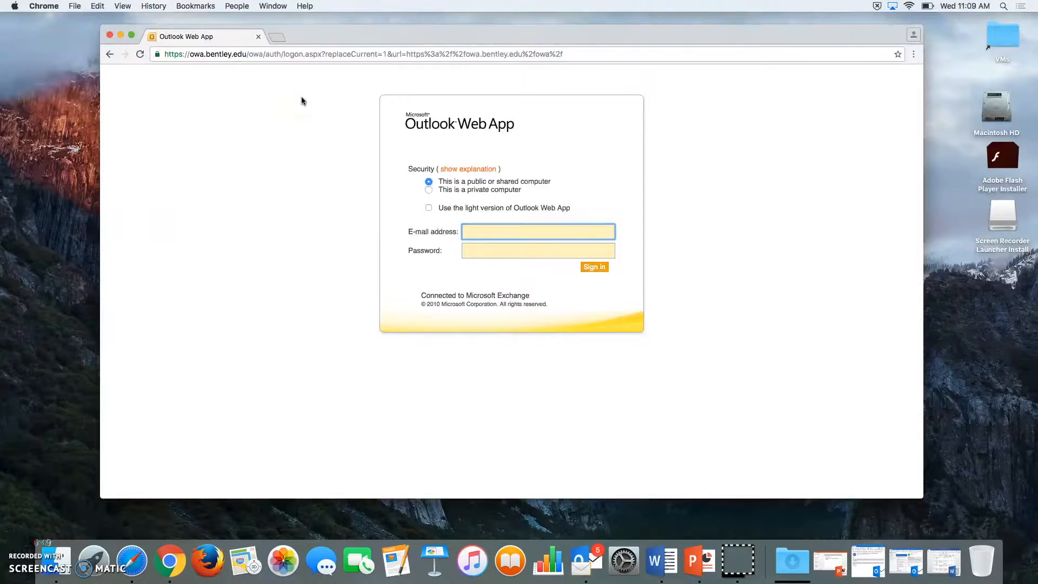
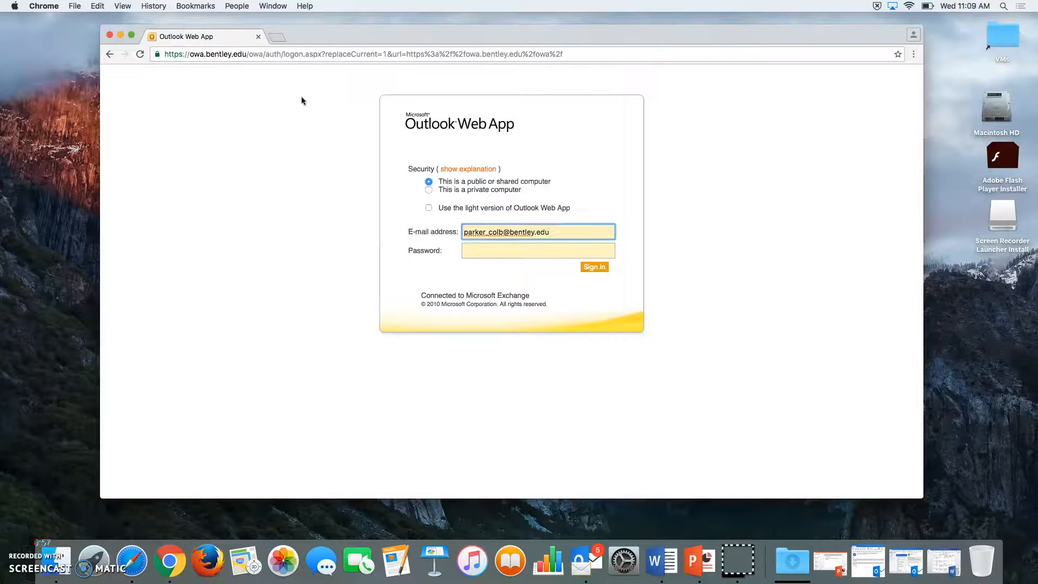
Sign in with the university e-mail address and password, then open the latest message
key("Tab")
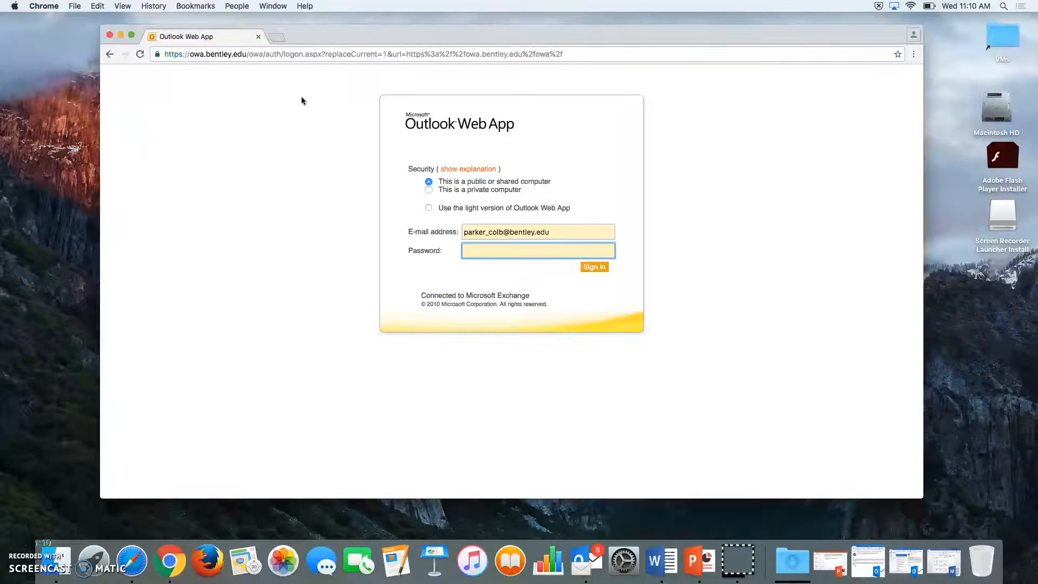
key("Return")
left_click(249, 128)
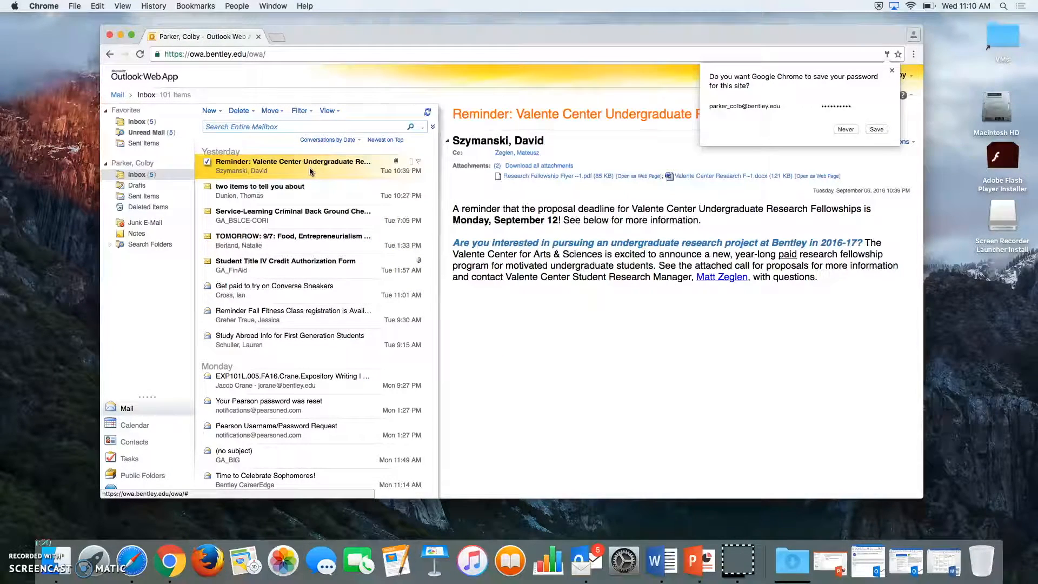
Launch Outlook from the Dock and open the 'An account has been created for you' message
left_click(591, 539)
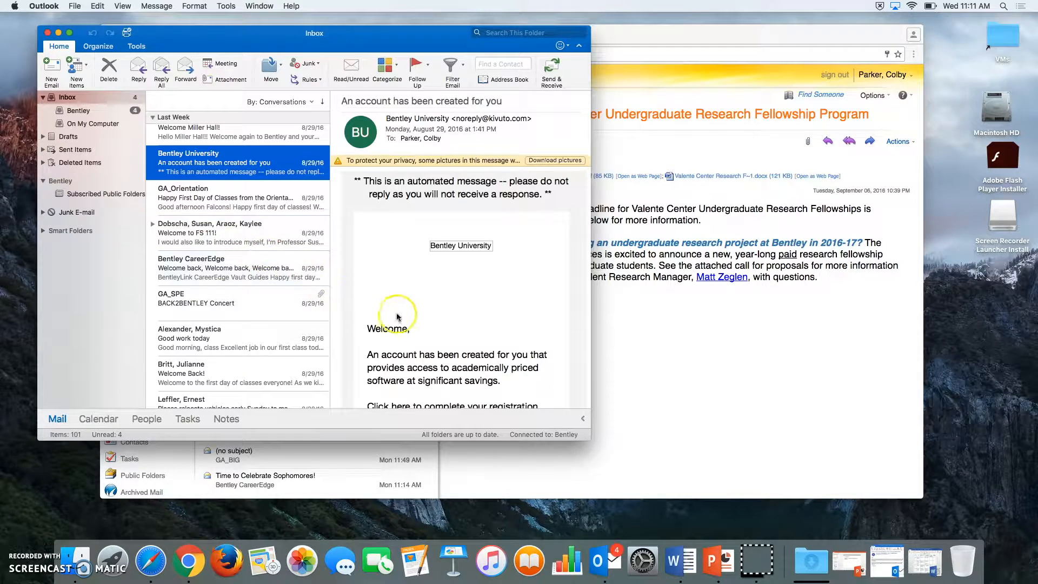
scroll(397, 324, "down", 2)
Open the store registration link and enter the first and last name
left_click(413, 357)
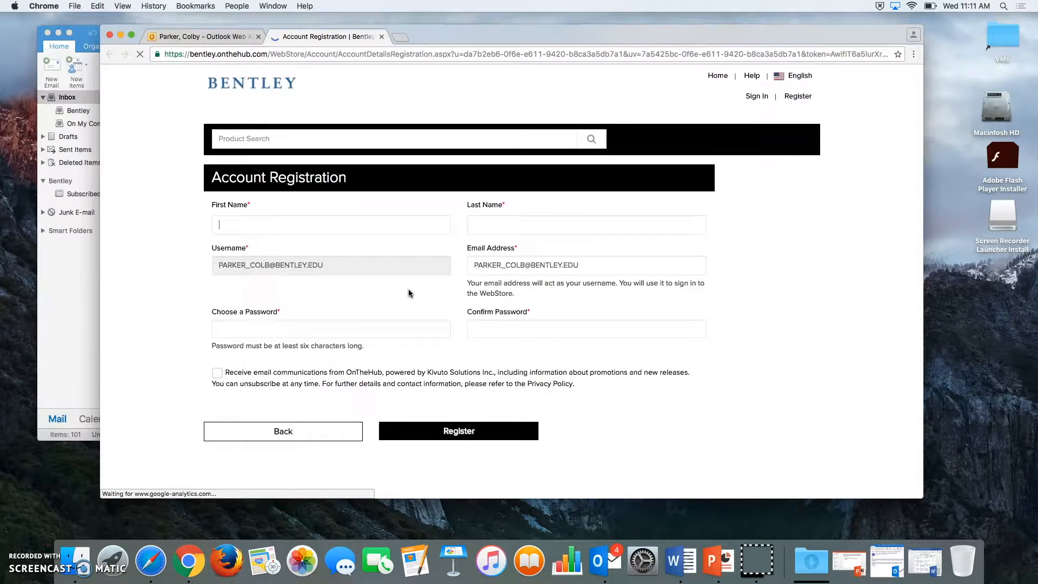
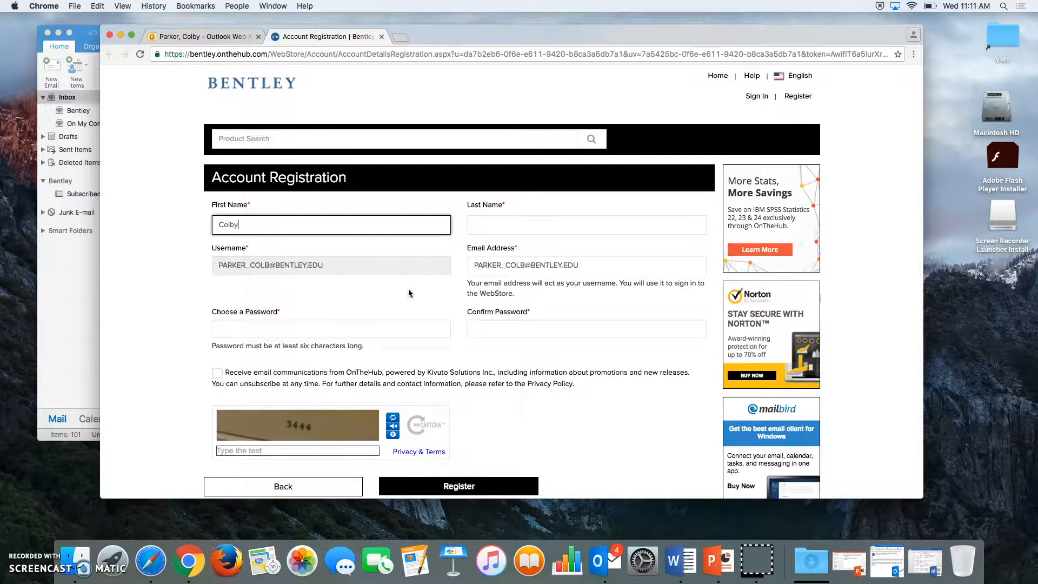
key("Tab")
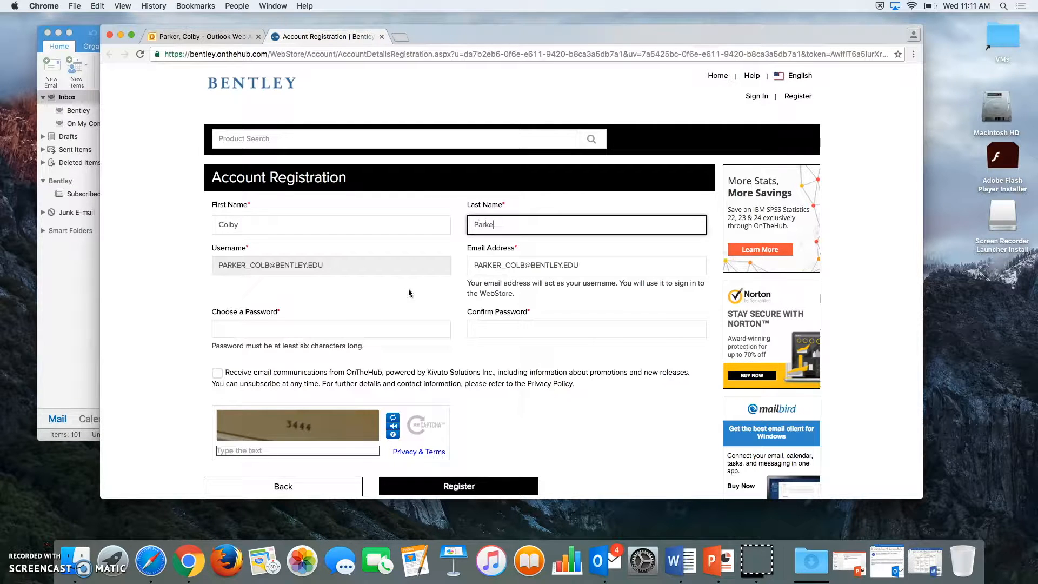
Enter and confirm the password, type captcha 3444, and submit the registration
left_click(325, 327)
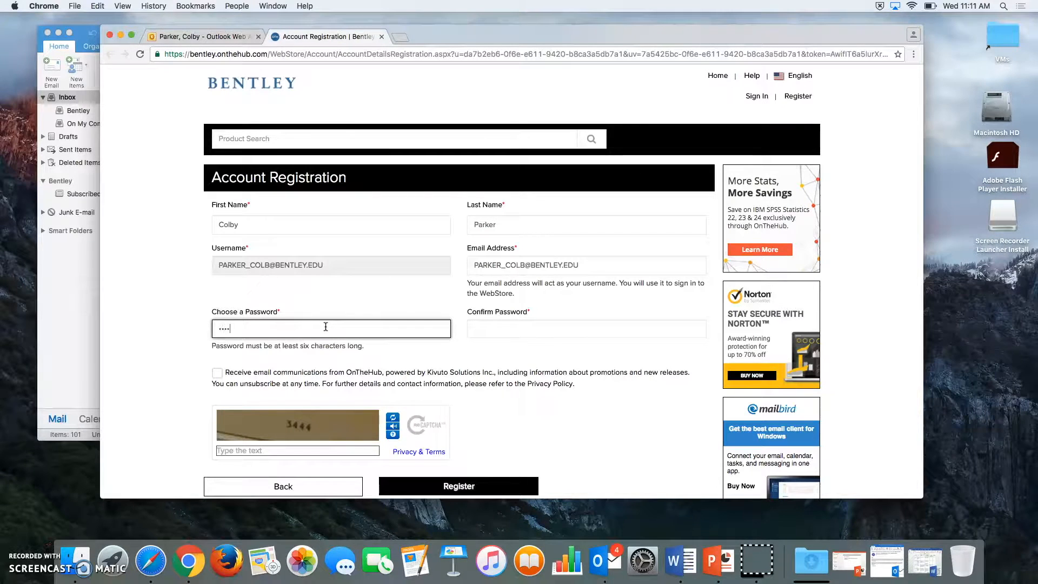
key("Tab")
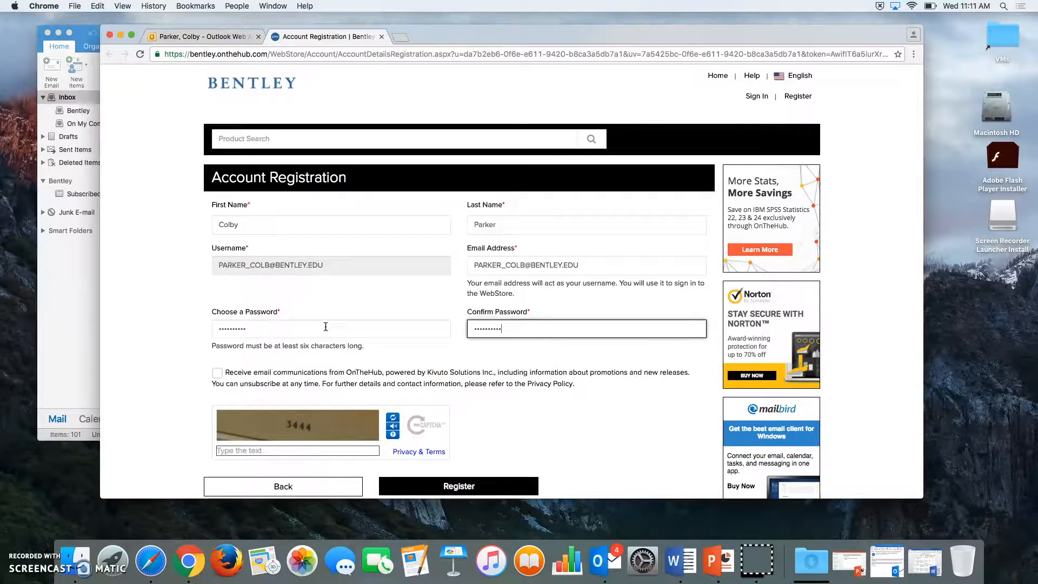
left_click(363, 447)
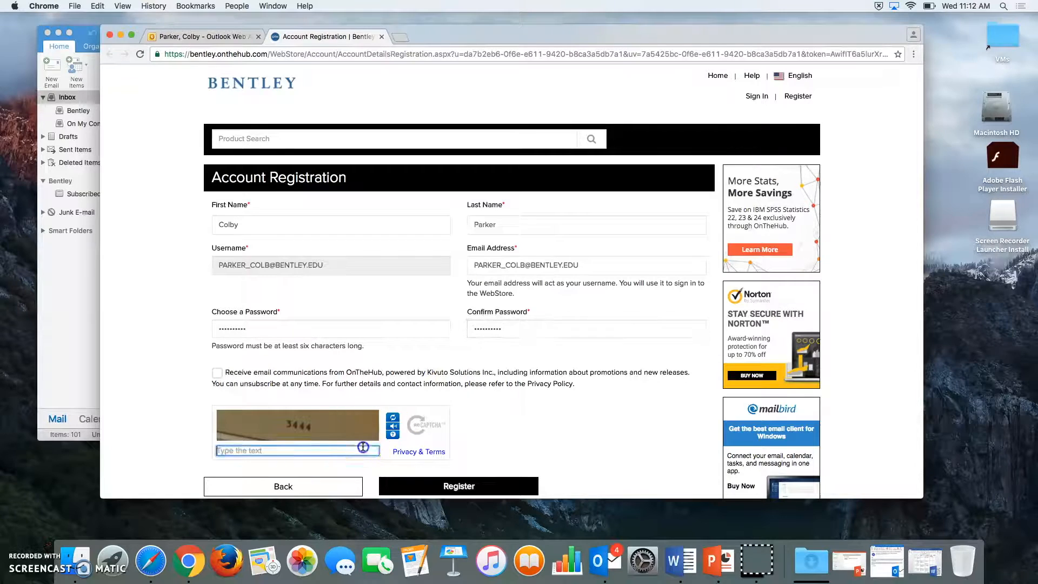
type("3444")
left_click(584, 475)
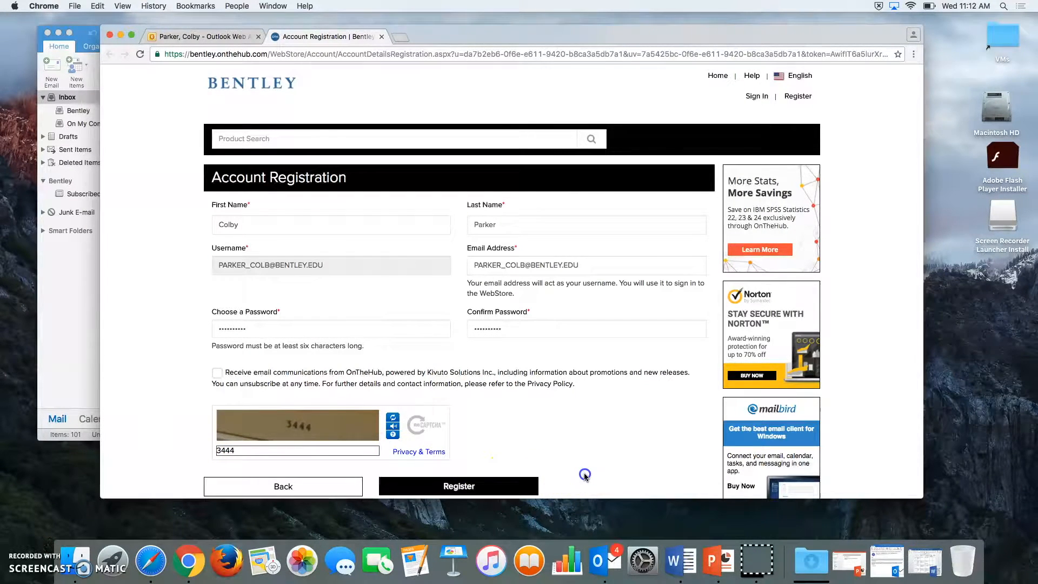
scroll(519, 449, "down", 2)
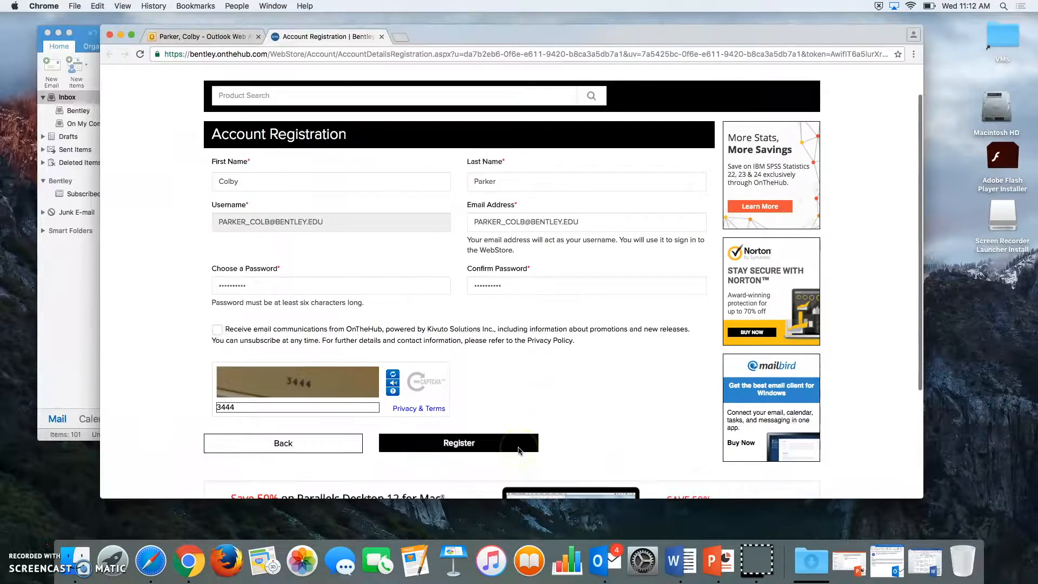
left_click(475, 372)
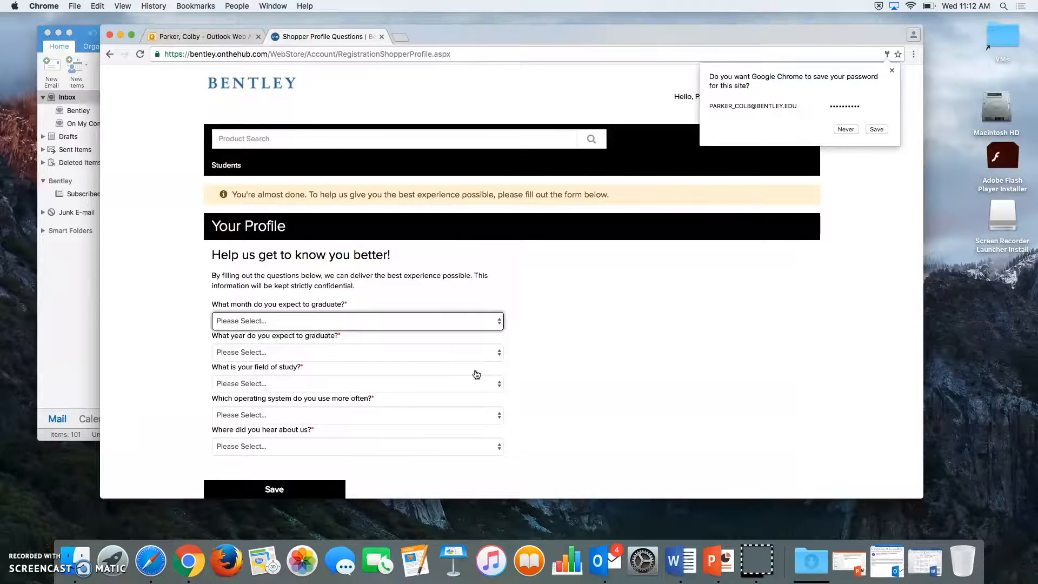
Choose May 2019, Technology, Mac OS X and 'A classmate, friend, or professor', then save the profile
scroll(319, 355, "down", 3)
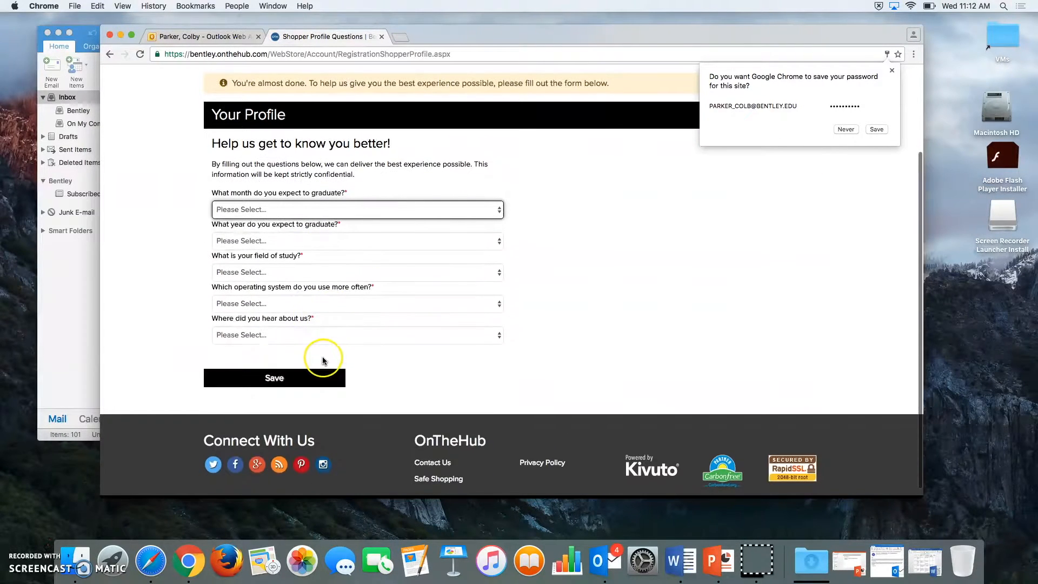
left_click(341, 206)
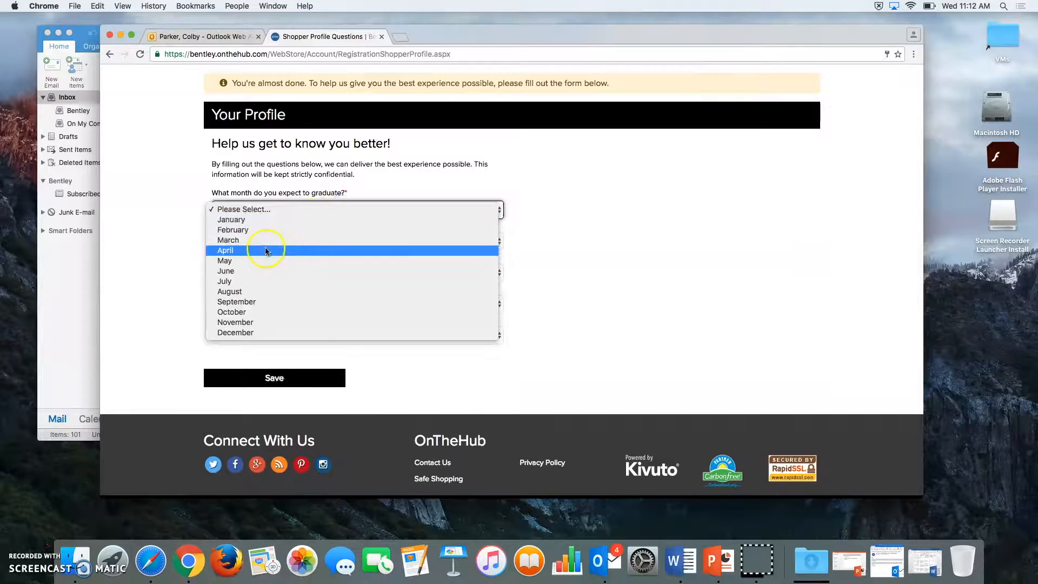
left_click(244, 262)
left_click(251, 240)
left_click(245, 281)
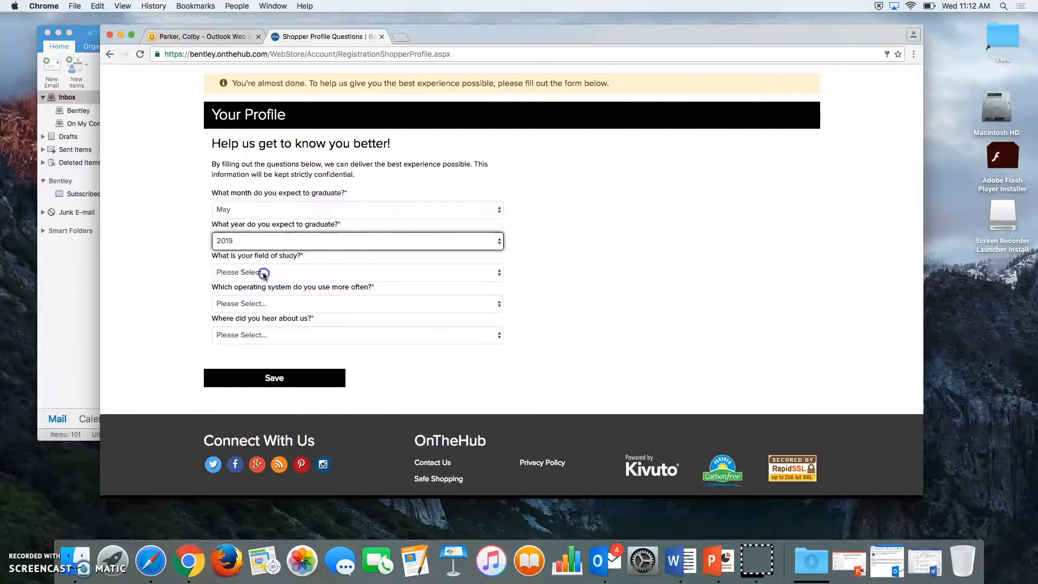
left_click(260, 272)
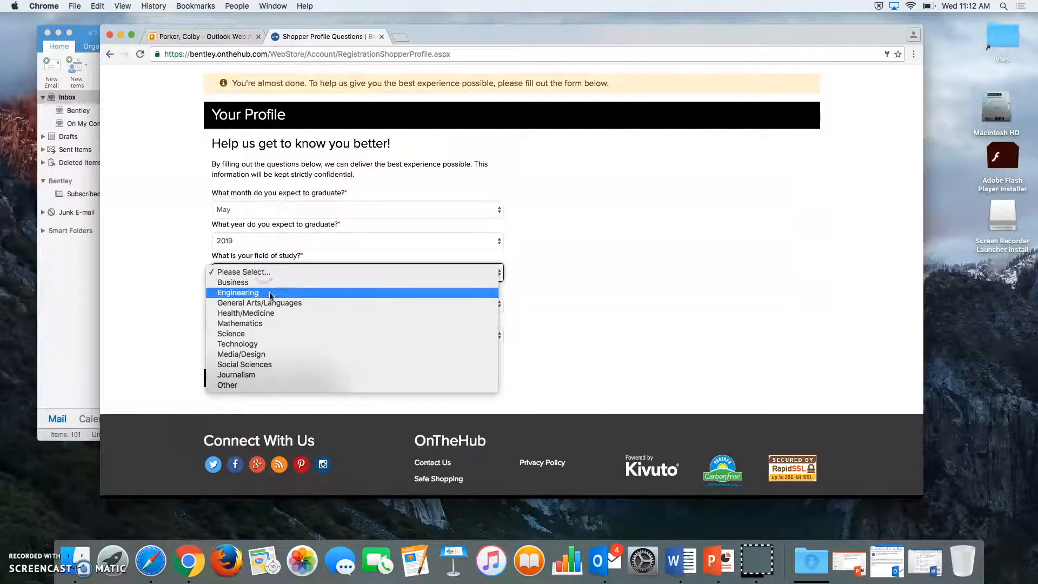
left_click(266, 344)
left_click(263, 304)
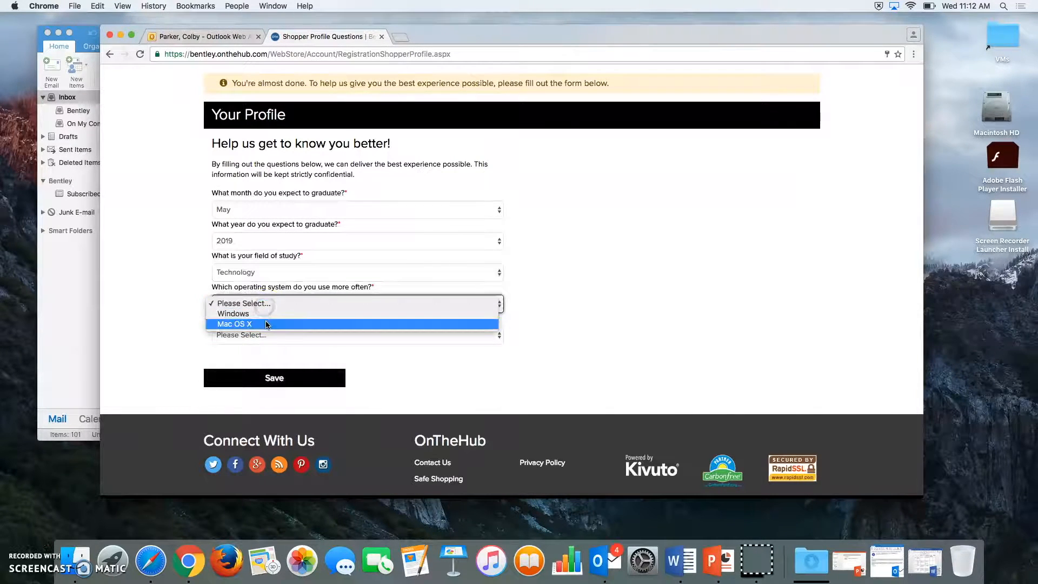
left_click(265, 323)
left_click(262, 335)
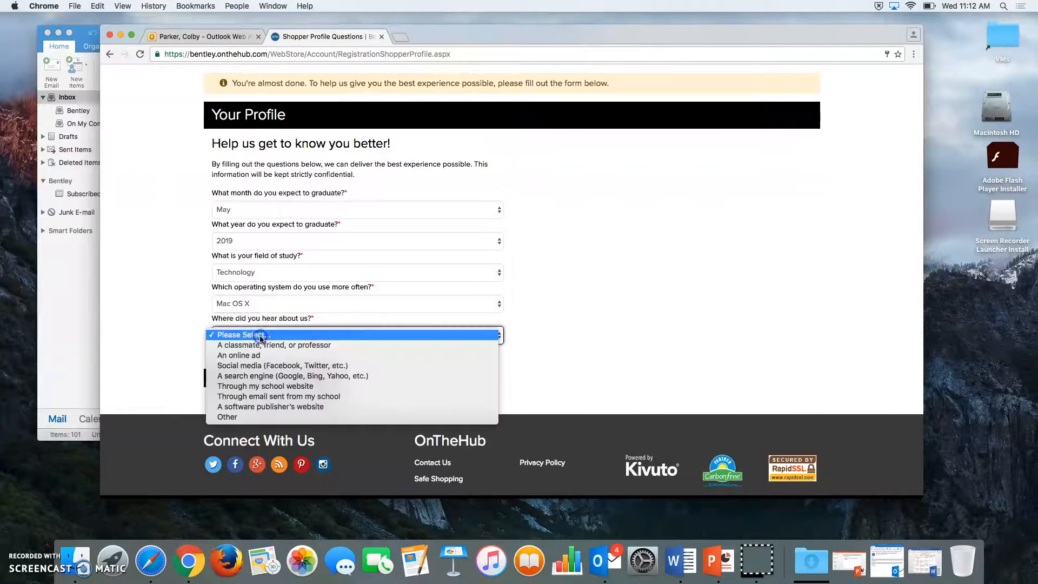
left_click(269, 347)
left_click(342, 377)
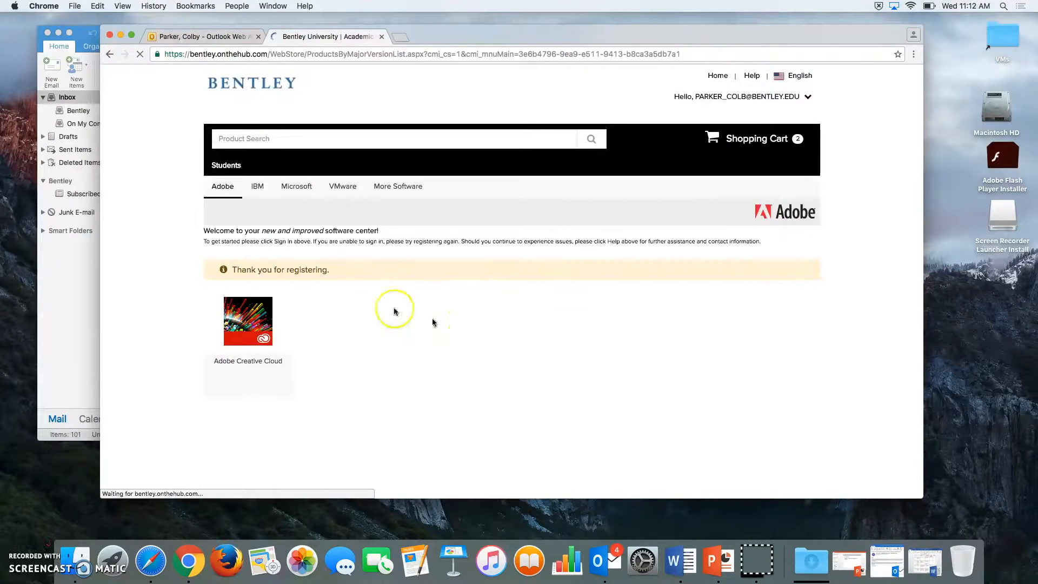
Add Windows 10 Education and Office Professional Plus 2016 to the cart, accepting the platform warning
left_click(299, 188)
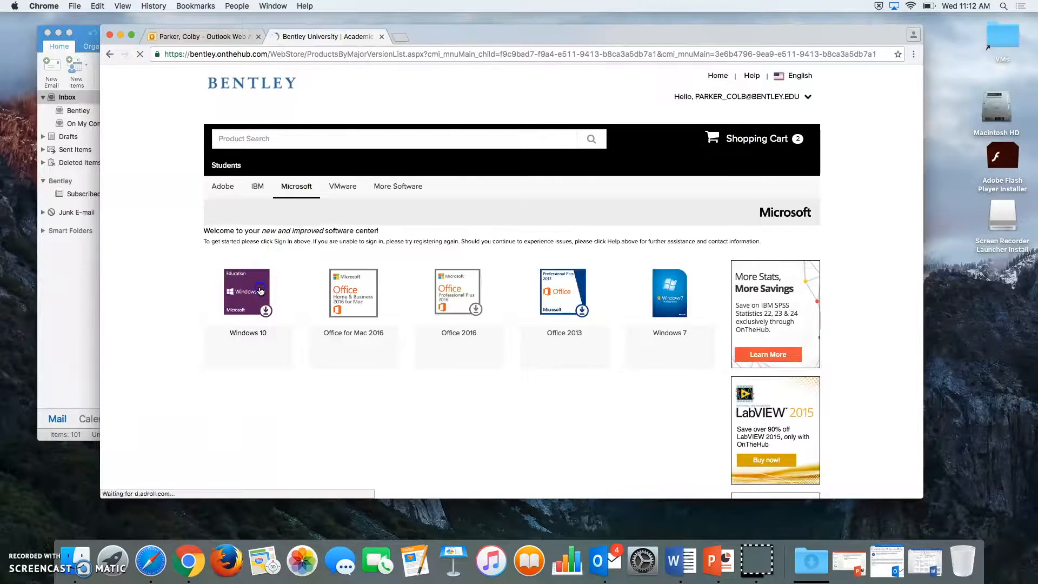
left_click(260, 291)
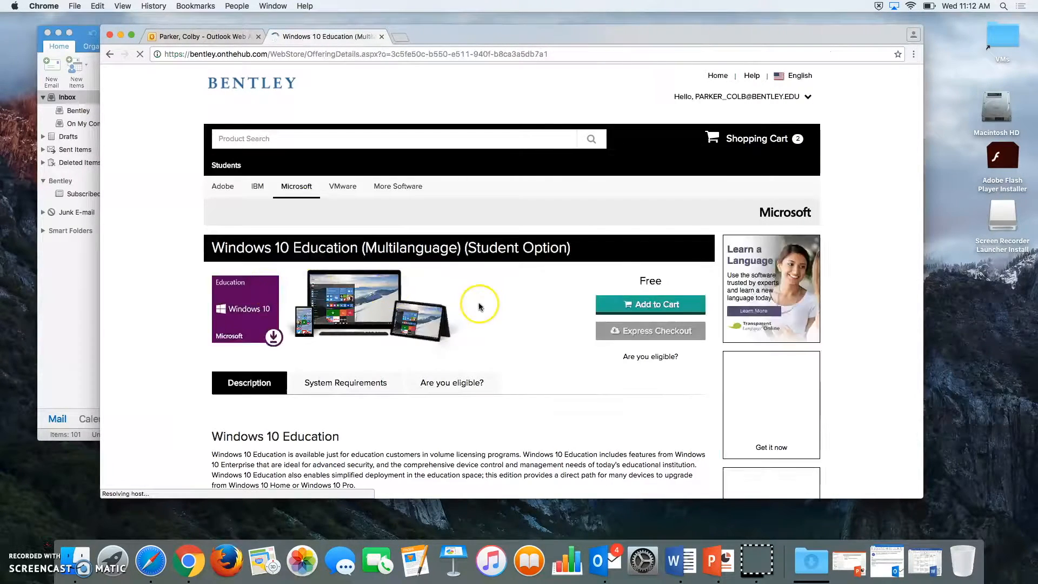
left_click(664, 306)
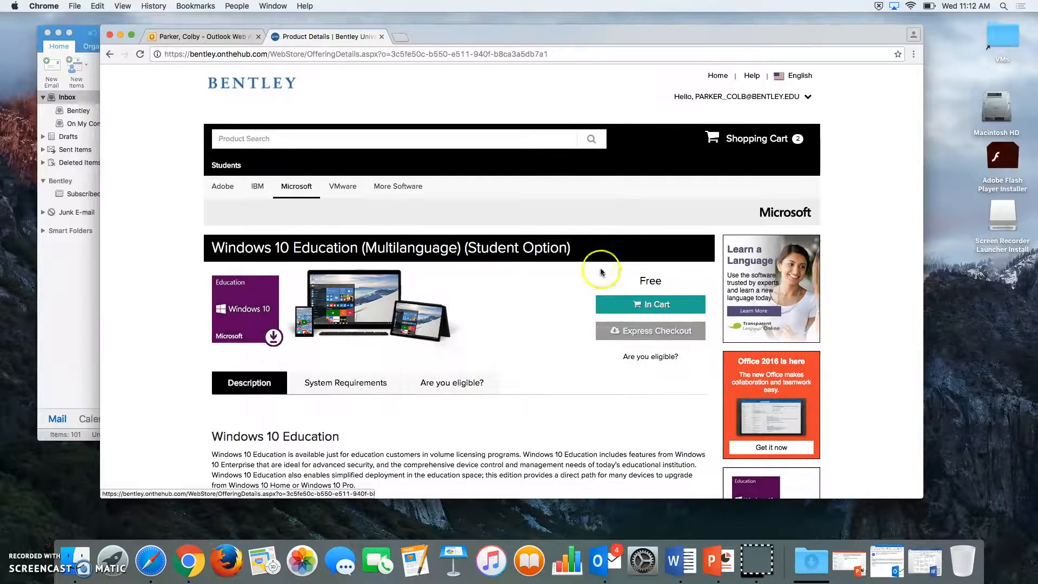
left_click(300, 190)
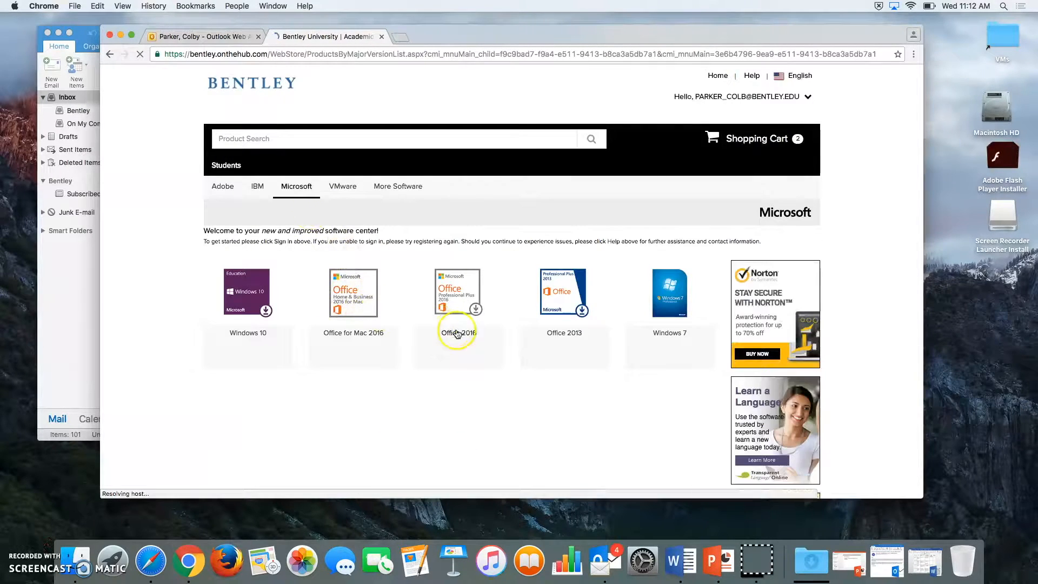
left_click(471, 312)
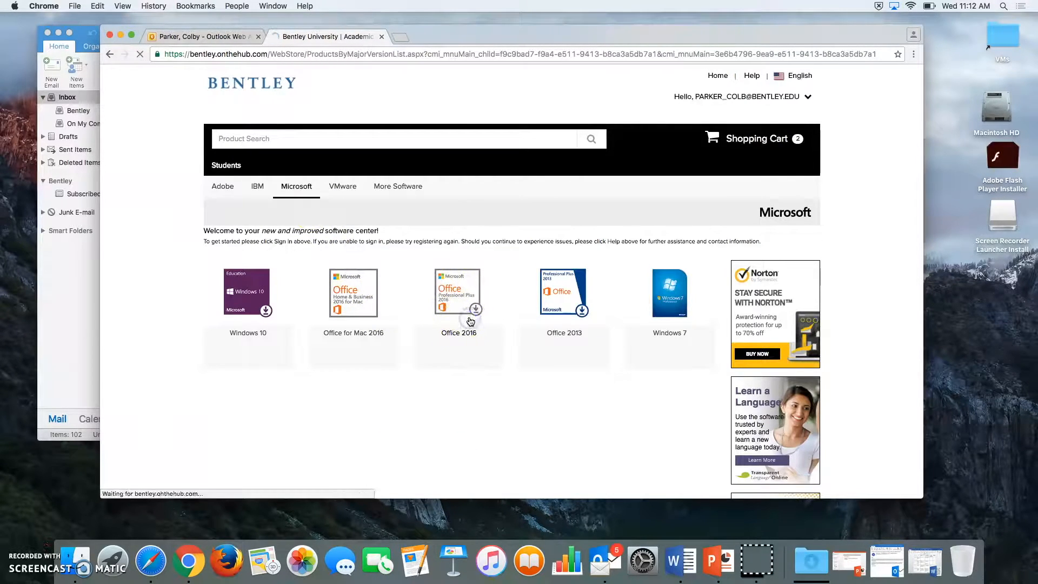
left_click(605, 403)
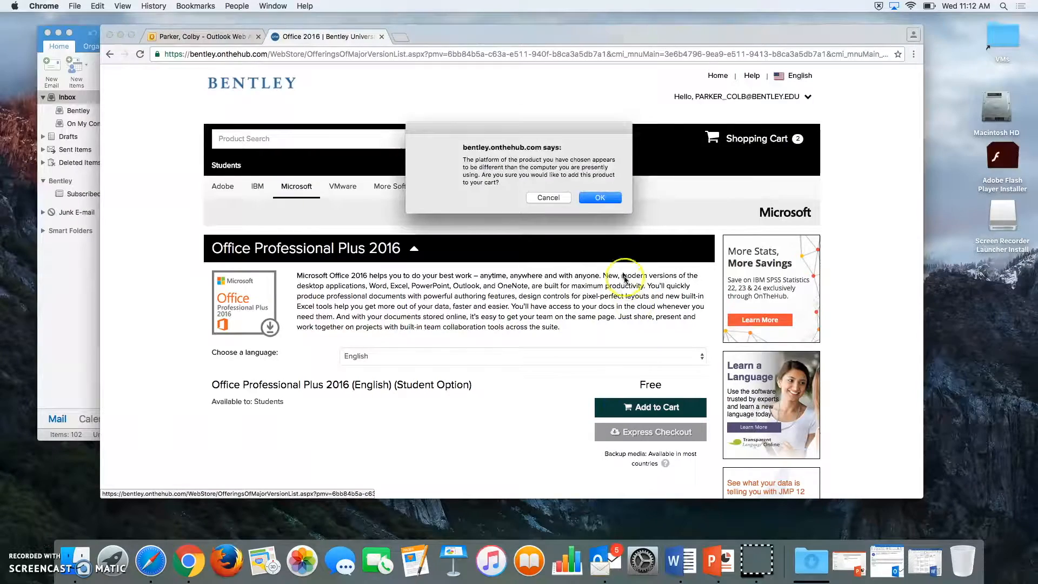
left_click(599, 198)
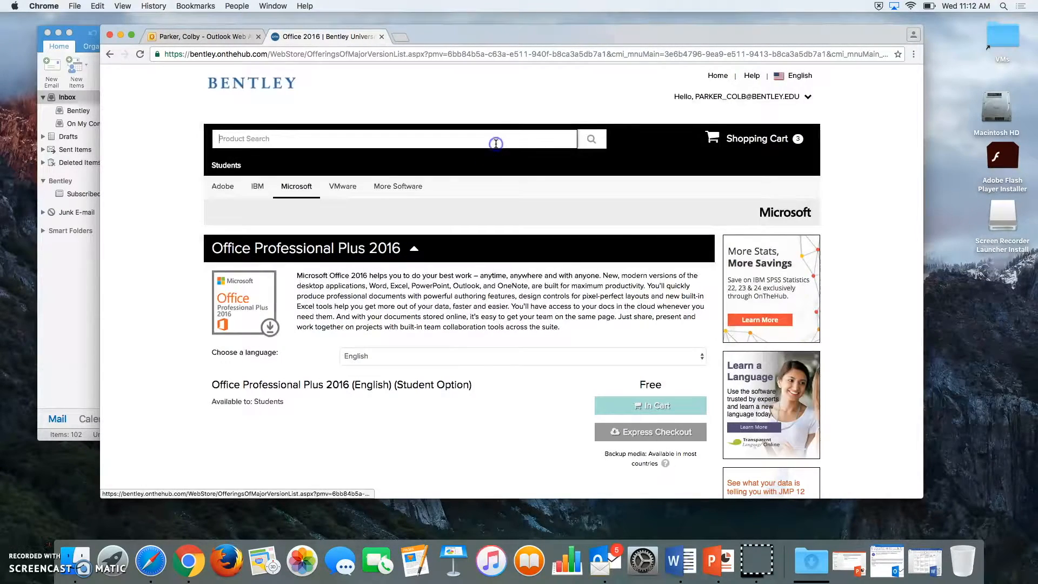
Add VMware Fusion 8.0 from the VMware catalogue to the cart and show the cart
left_click(496, 143)
type("c")
key("BackSpace")
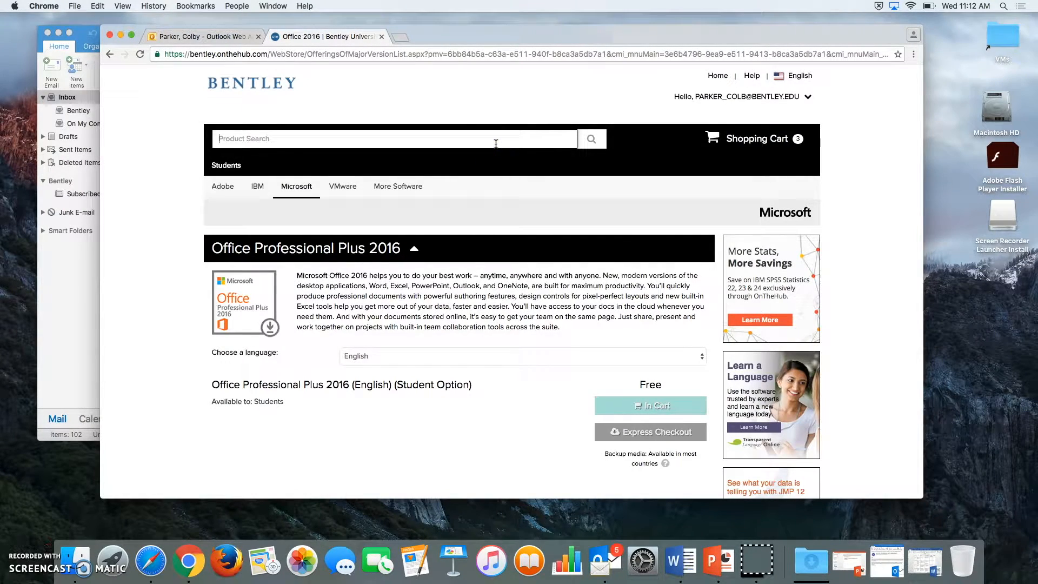
key("BackSpace")
key("BackSpace")
left_click(340, 185)
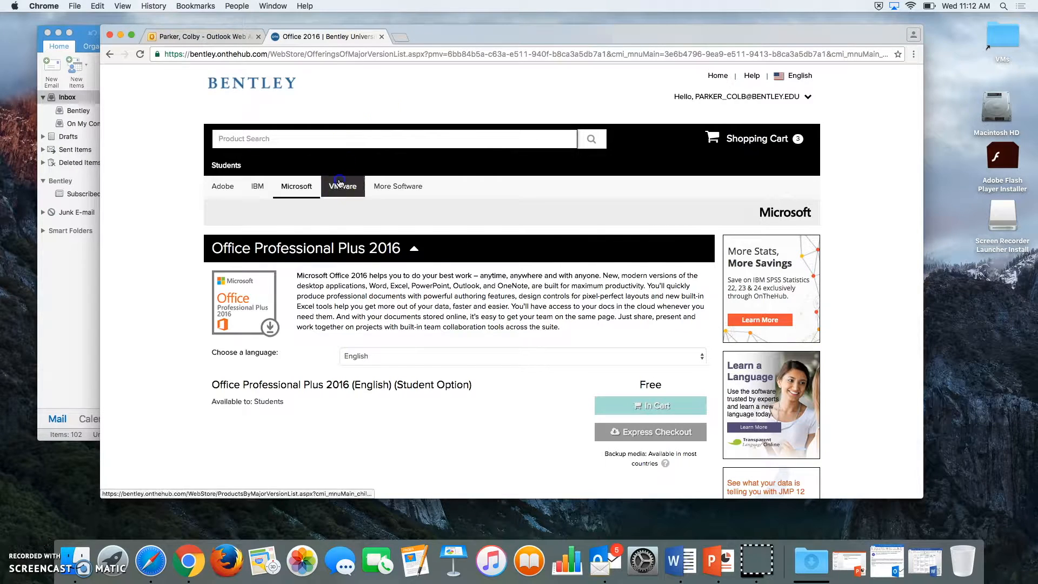
left_click(346, 283)
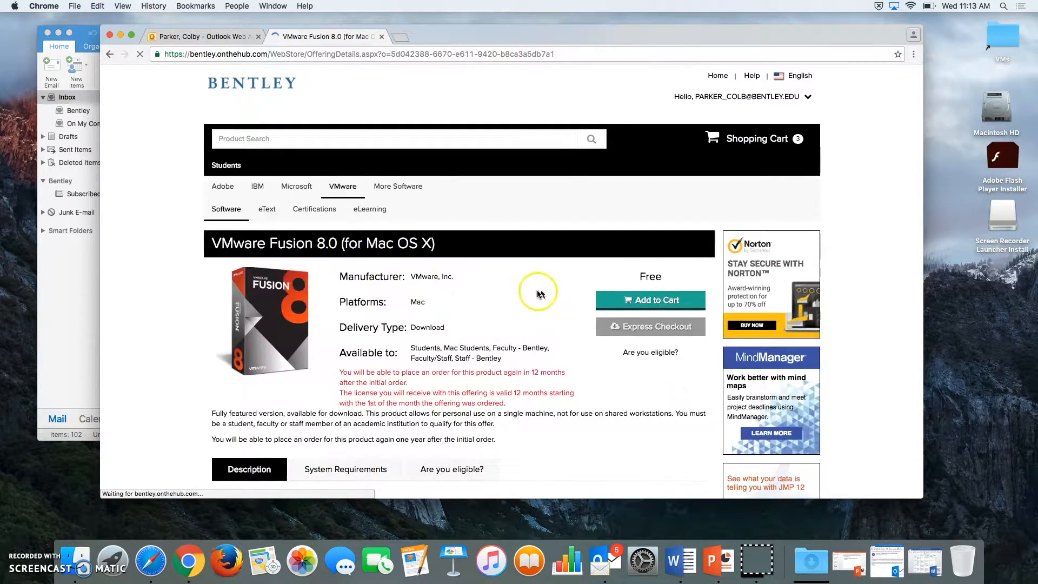
left_click(606, 310)
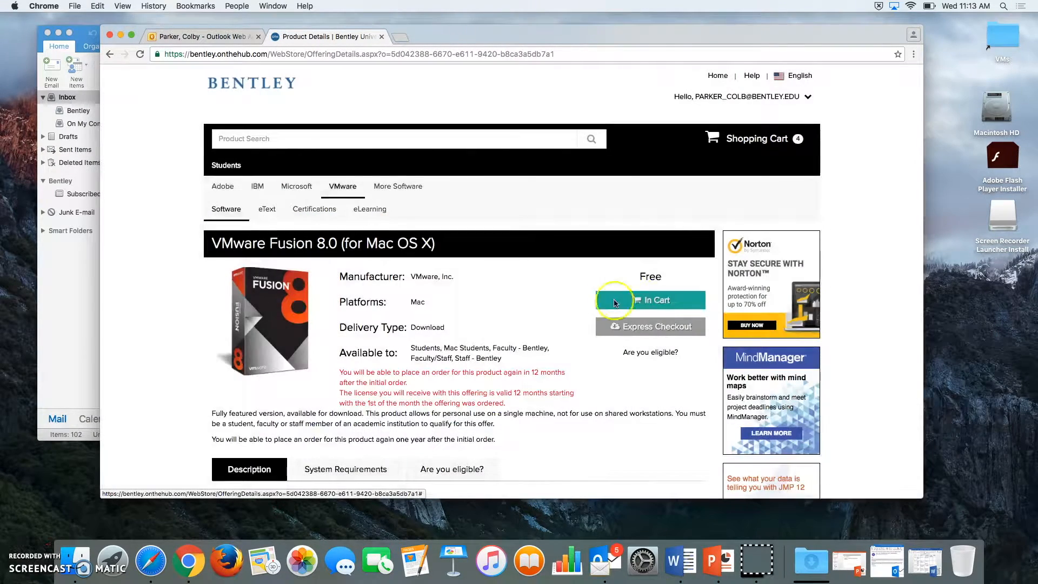
left_click(746, 154)
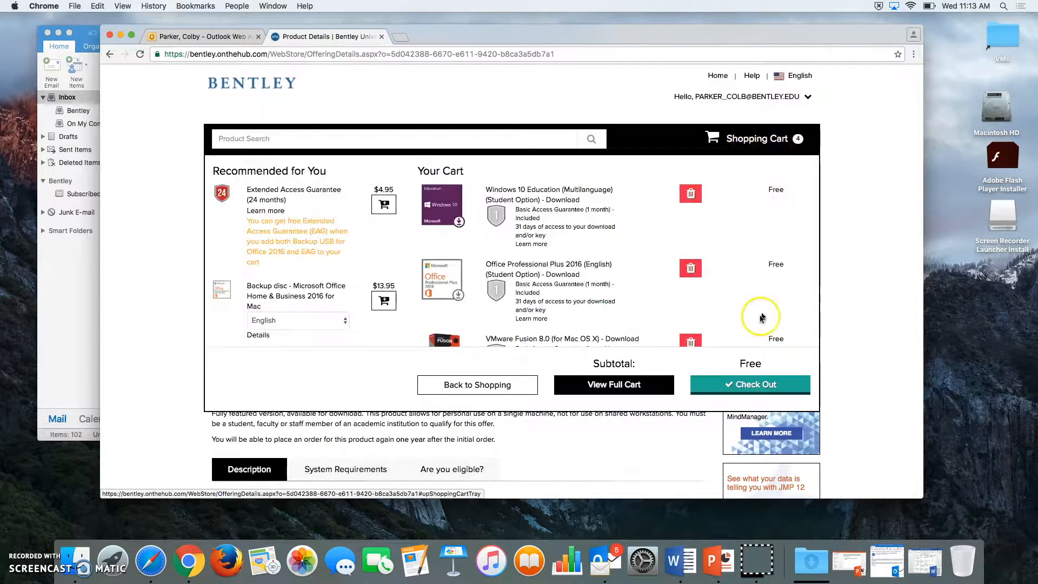
Open the full cart and check out, reaching the VMware Fusion 8.0 EULA
left_click(635, 374)
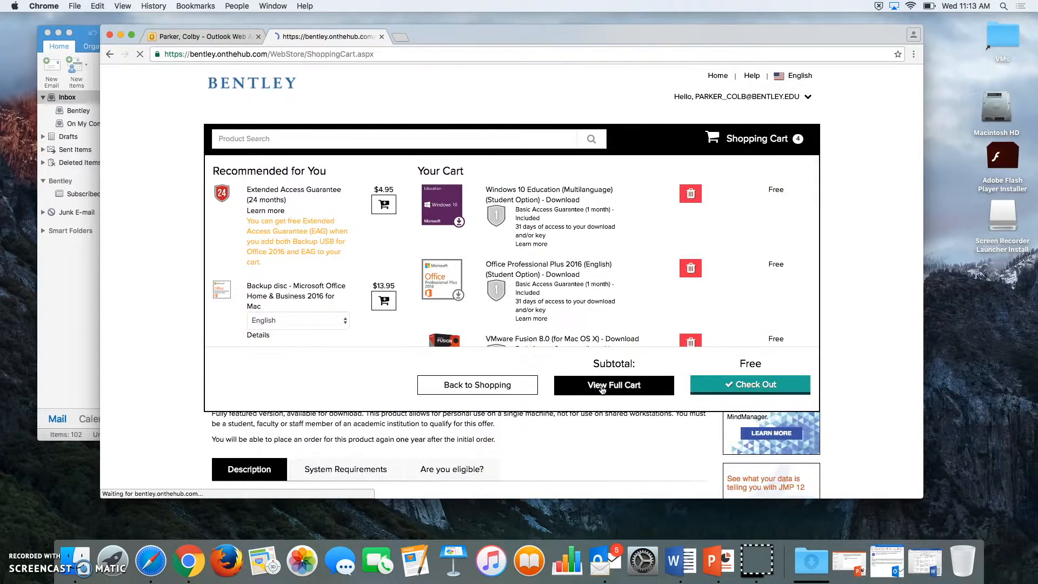
scroll(568, 354, "down", 3)
scroll(434, 240, "down", 3)
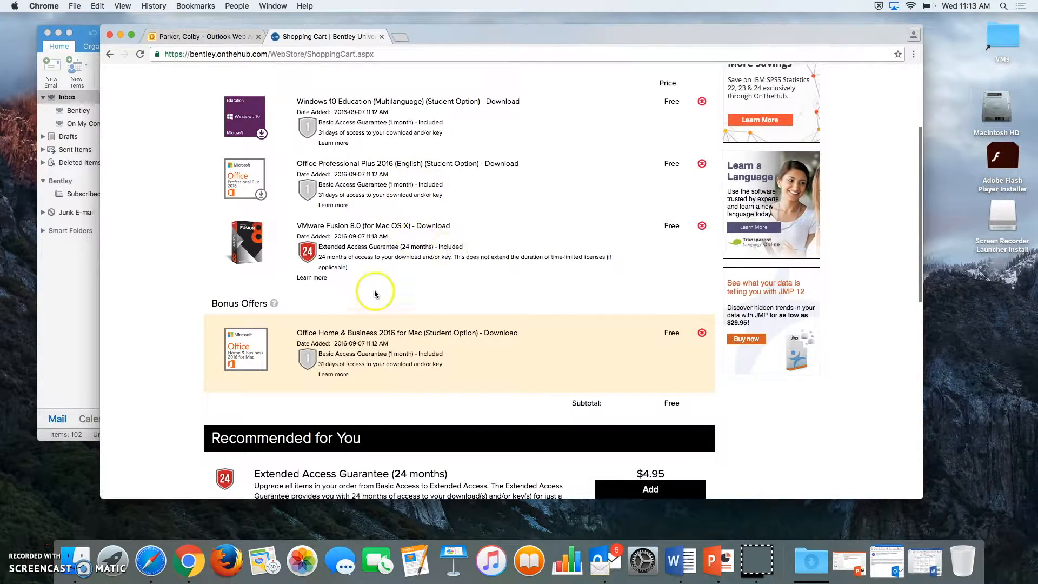
scroll(408, 334, "down", 3)
scroll(535, 339, "down", 10)
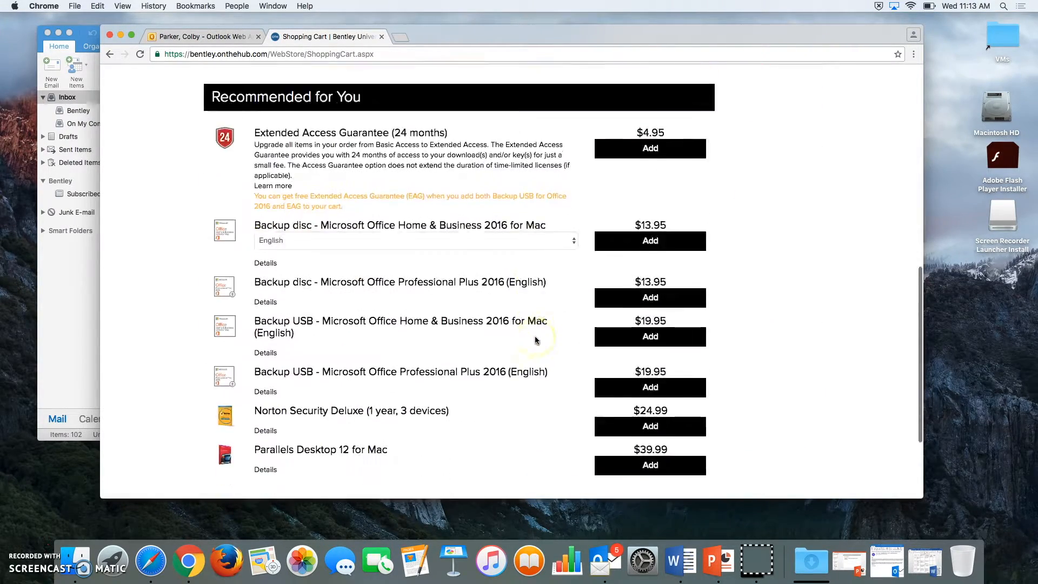
left_click(433, 375)
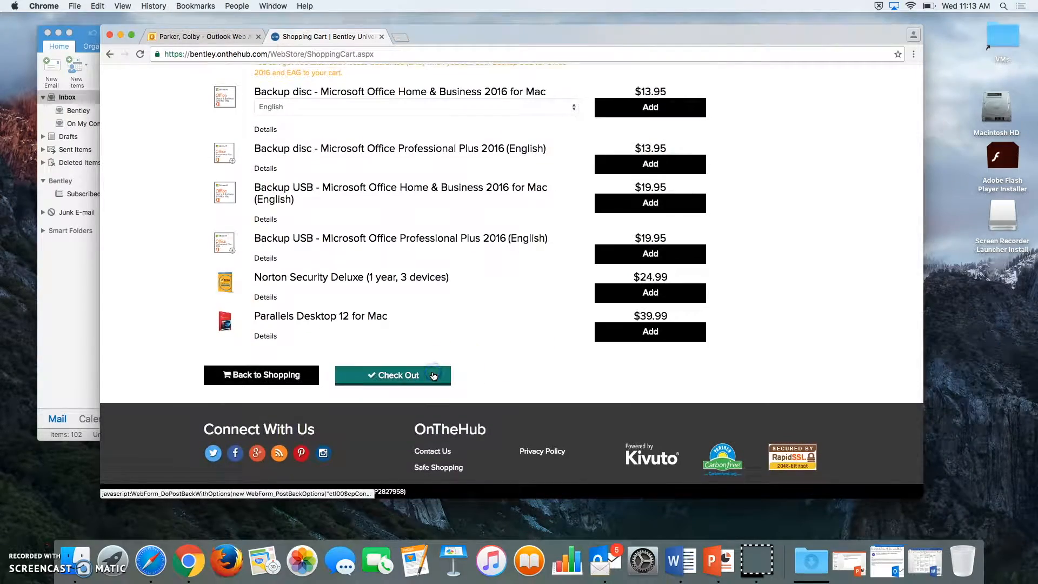
scroll(433, 372, "down", 12)
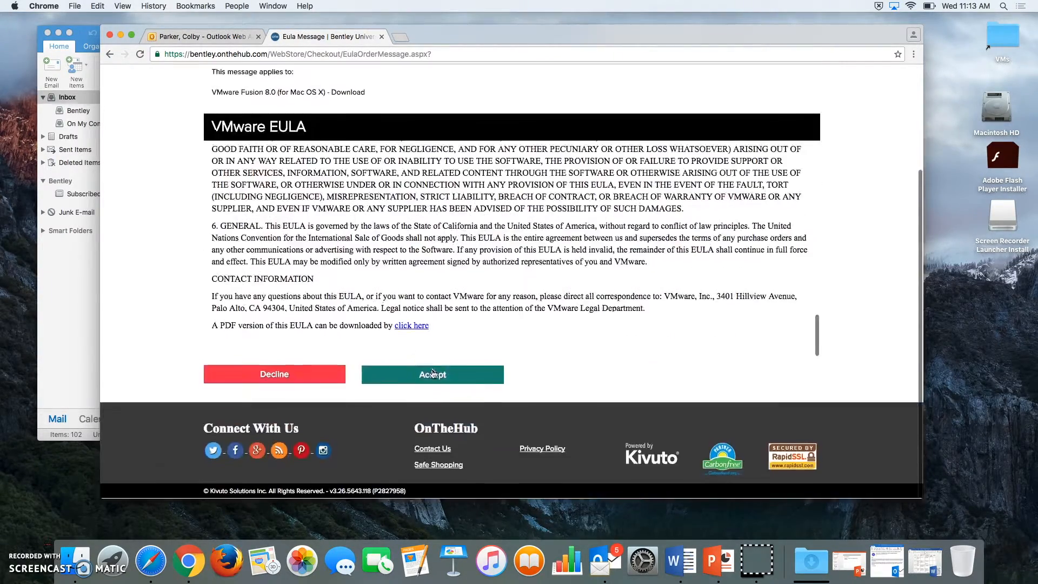
Accept the VMware EULA and sign the agreement with the username and typed full name
left_click(420, 375)
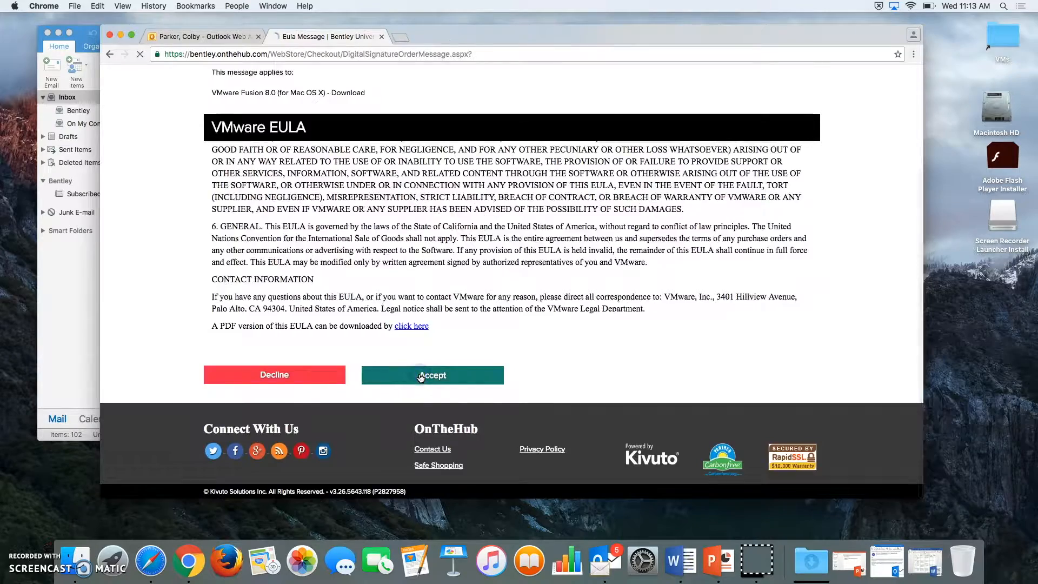
scroll(379, 320, "down", 15)
left_click(324, 298)
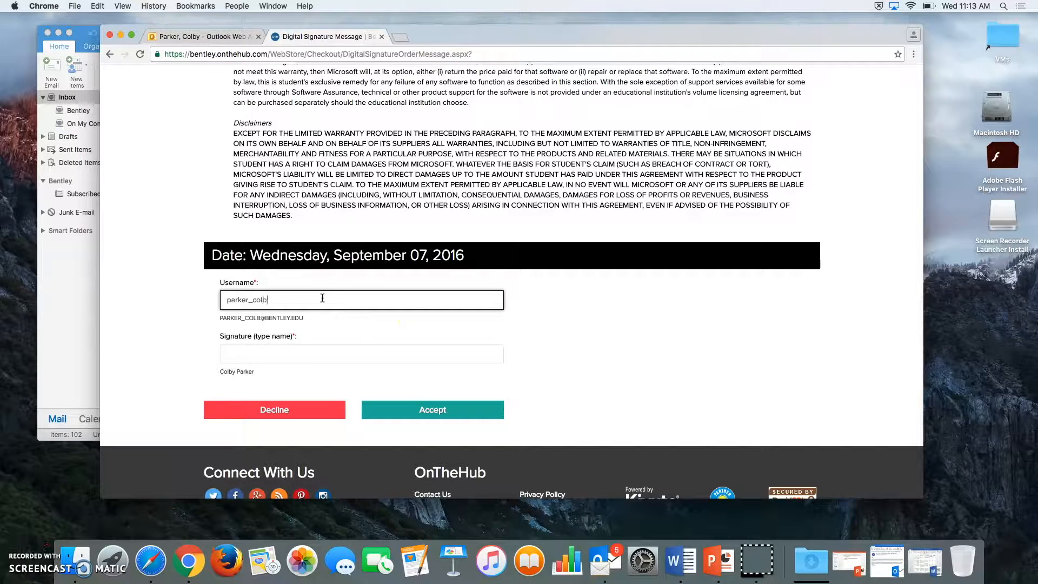
key("Tab")
type("Colby")
key("Tab")
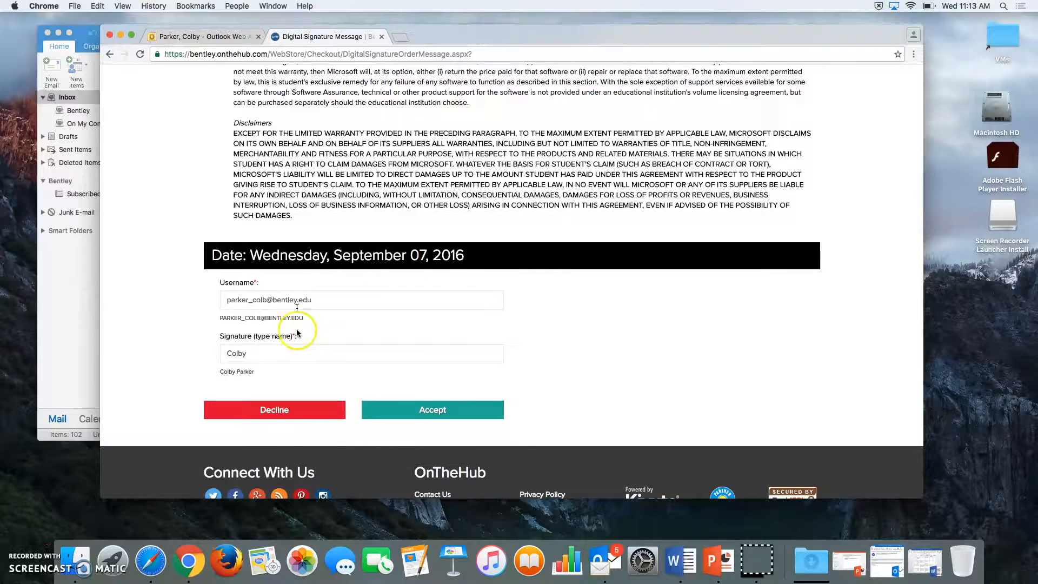
left_click(291, 348)
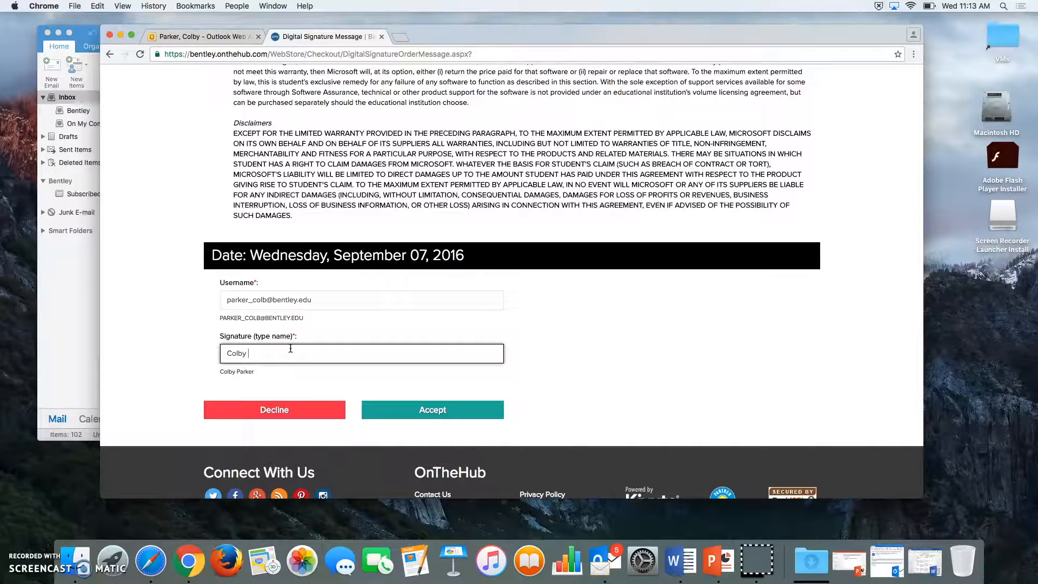
left_click(384, 406)
Accept the digital signature page and proceed with the free order
left_click(391, 406)
left_click(413, 412)
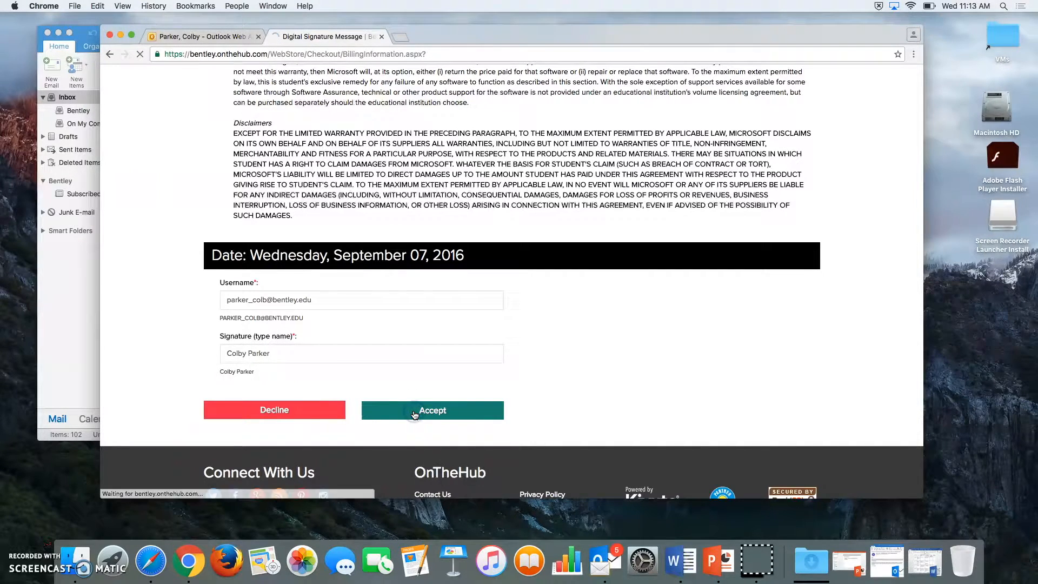
scroll(416, 305, "down", 2)
scroll(415, 305, "down", 2)
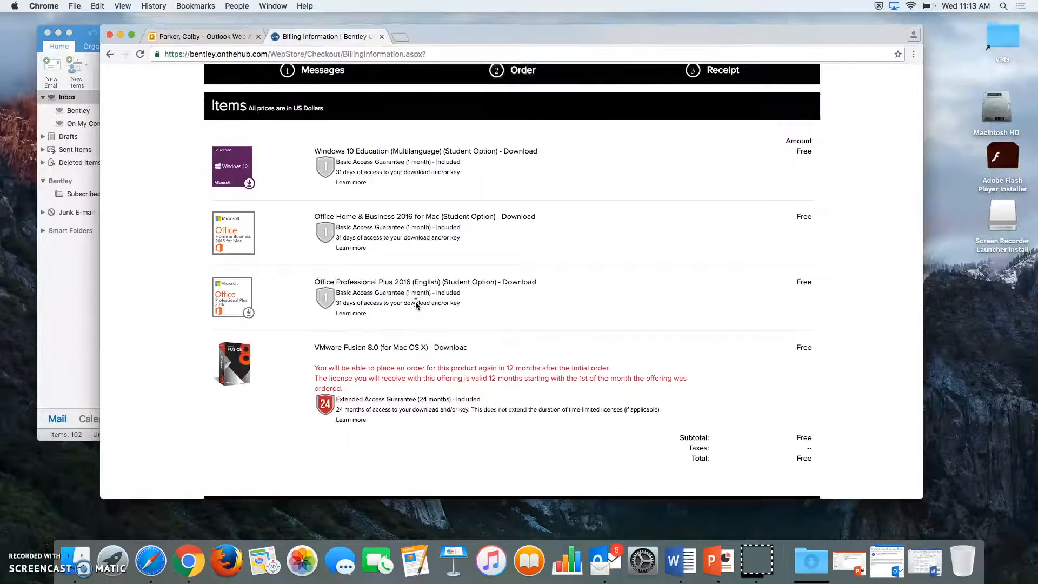
scroll(416, 304, "down", 5)
scroll(416, 301, "down", 1)
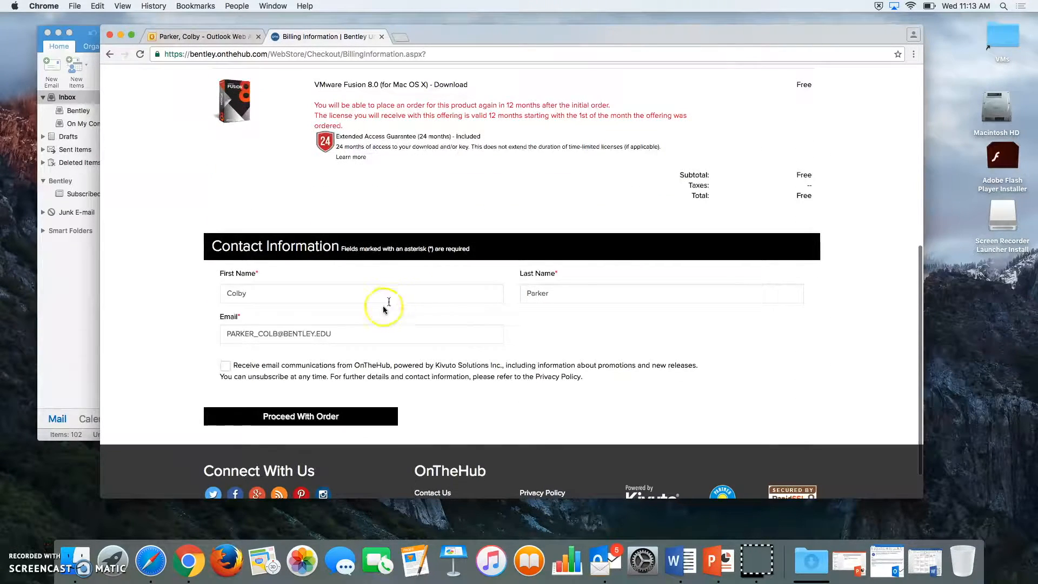
left_click(298, 414)
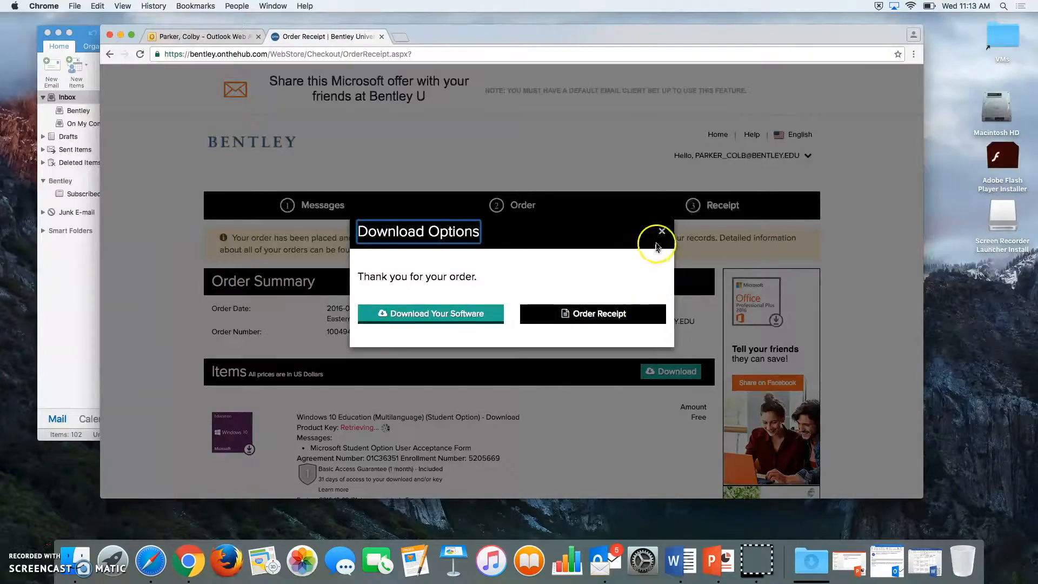
Open the order receipt and select the Office Home & Business 2016 for Mac product key
left_click(592, 318)
scroll(590, 322, "down", 5)
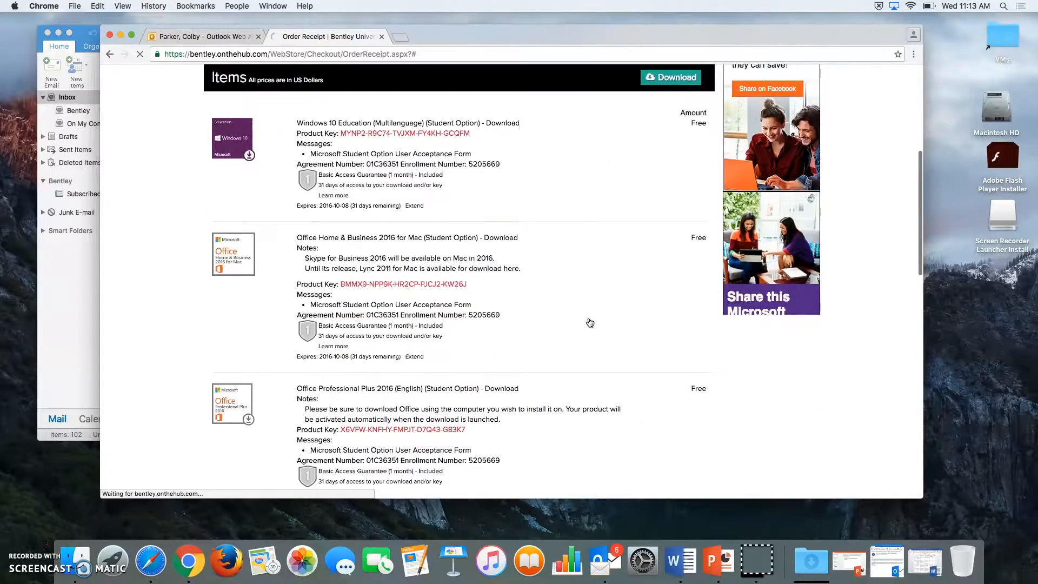
scroll(426, 188, "down", 5)
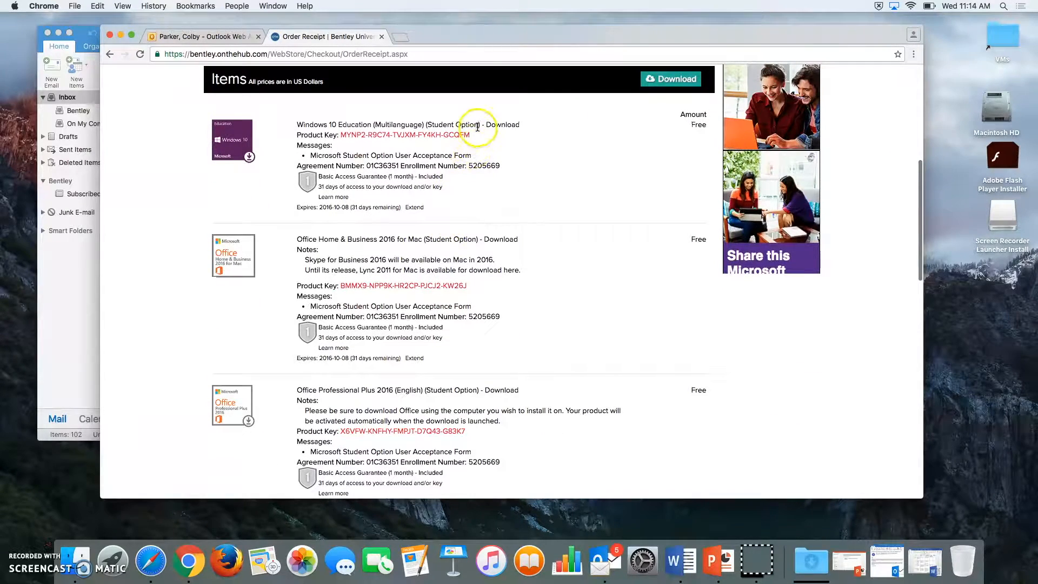
left_click_drag(471, 135, 342, 135)
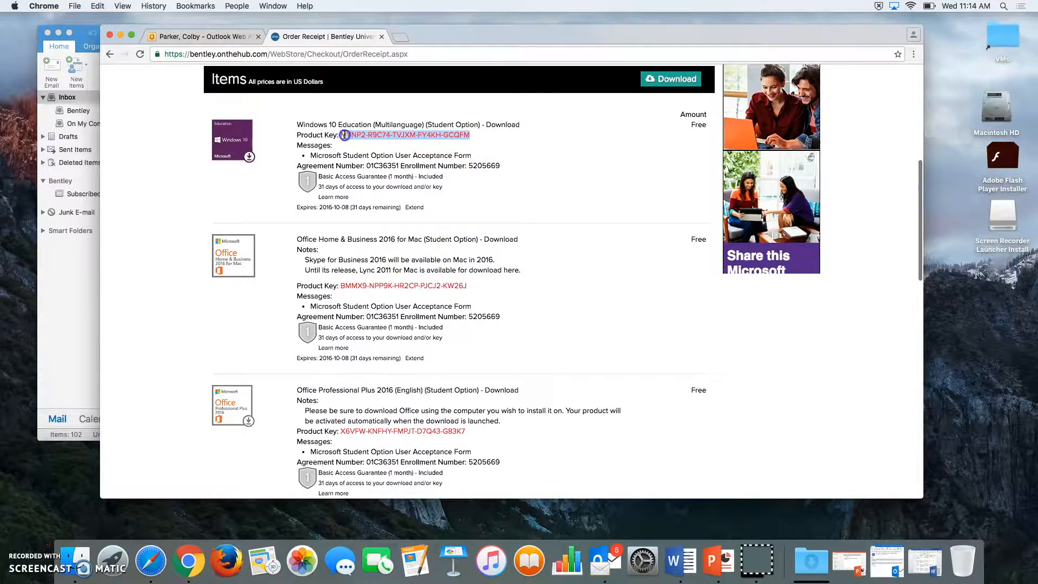
left_click(468, 286)
left_click_drag(469, 287, 340, 285)
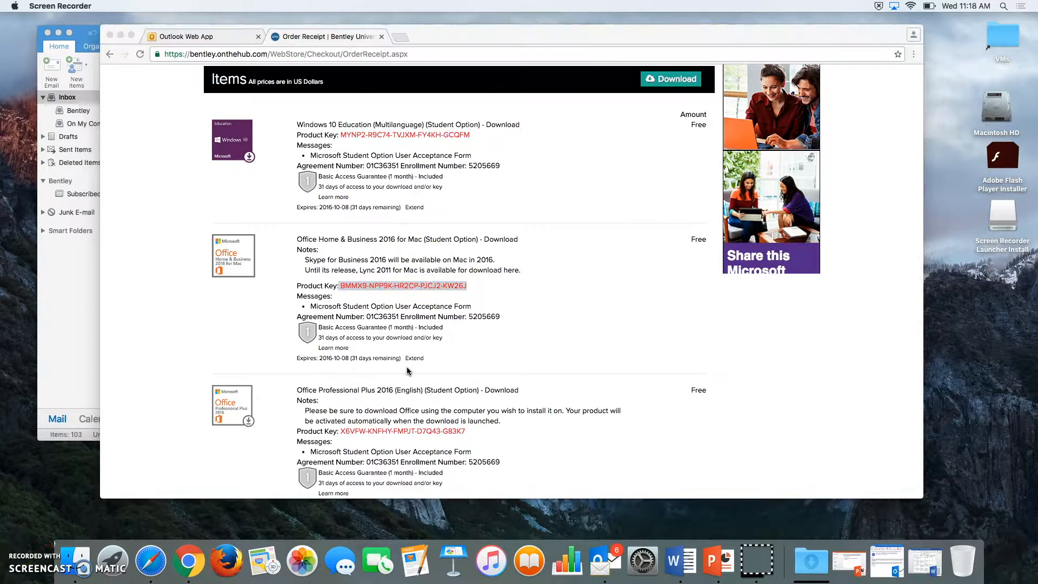
scroll(407, 371, "down", 5)
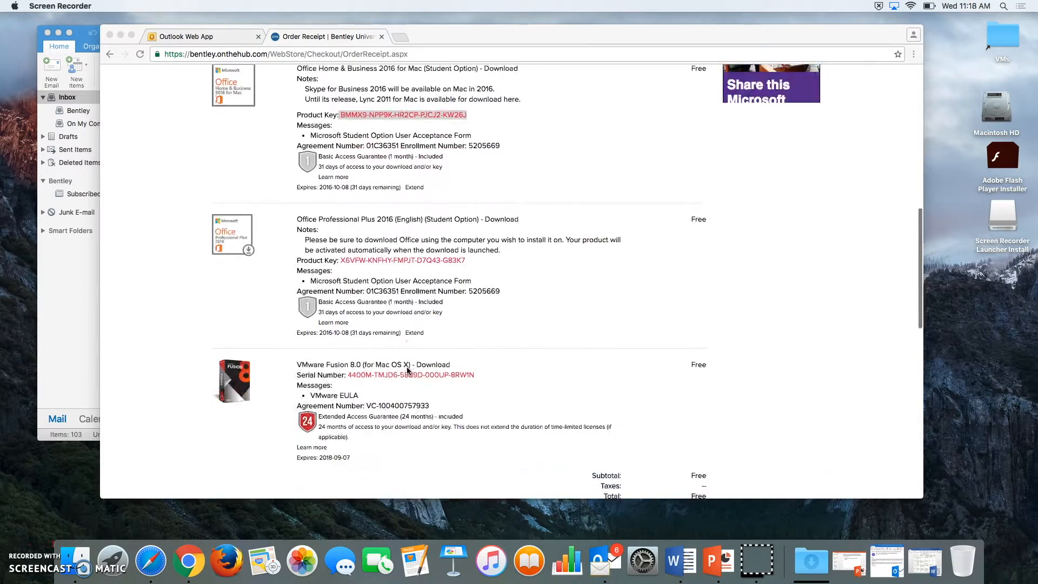
scroll(407, 371, "up", 2)
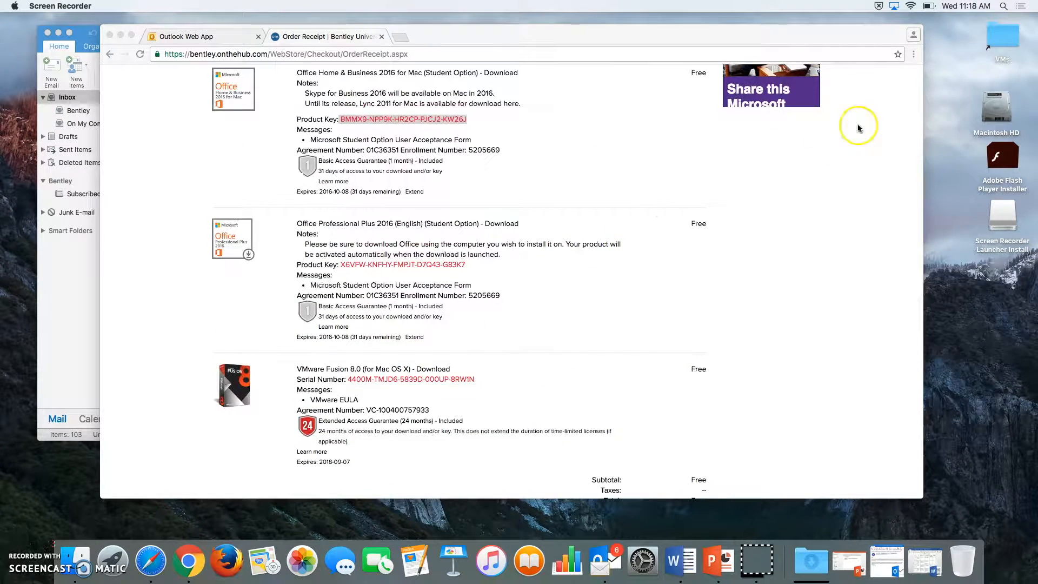
left_click(997, 43)
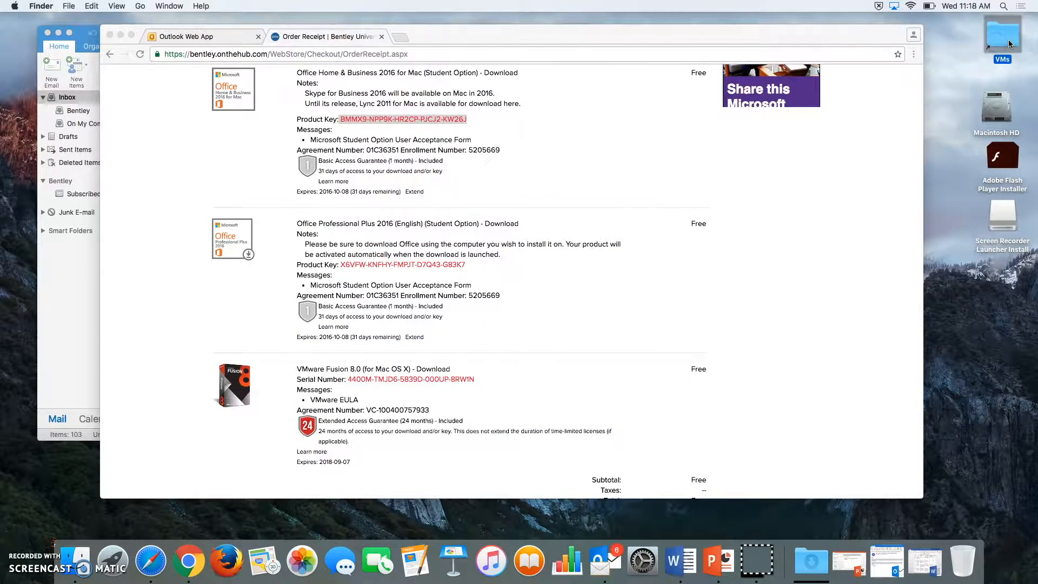
Open the VMs folder and launch the Windows10x64 virtual machine
double_click(1009, 43)
left_click(759, 199)
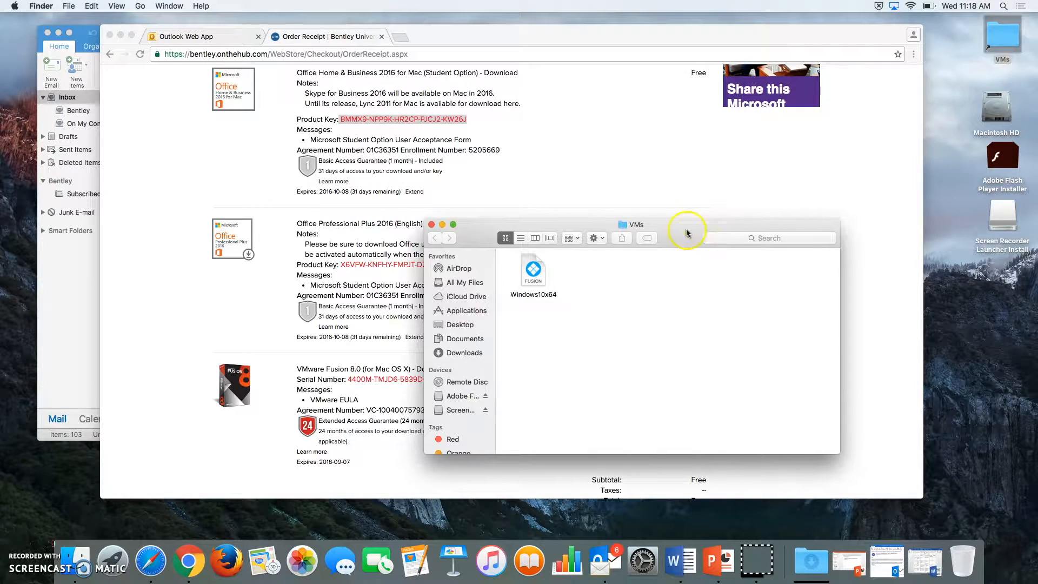
left_click_drag(684, 225, 625, 148)
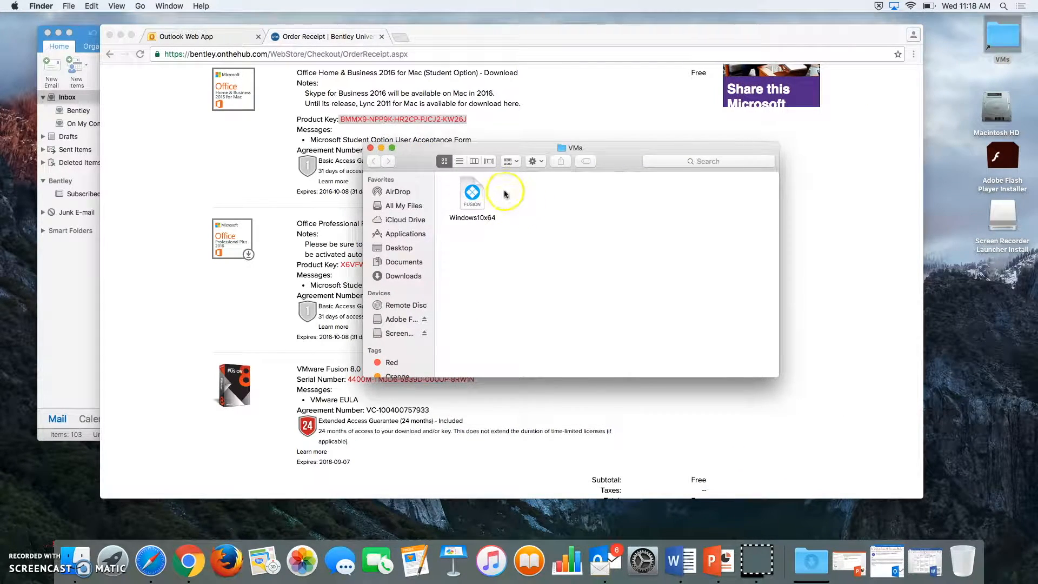
double_click(466, 200)
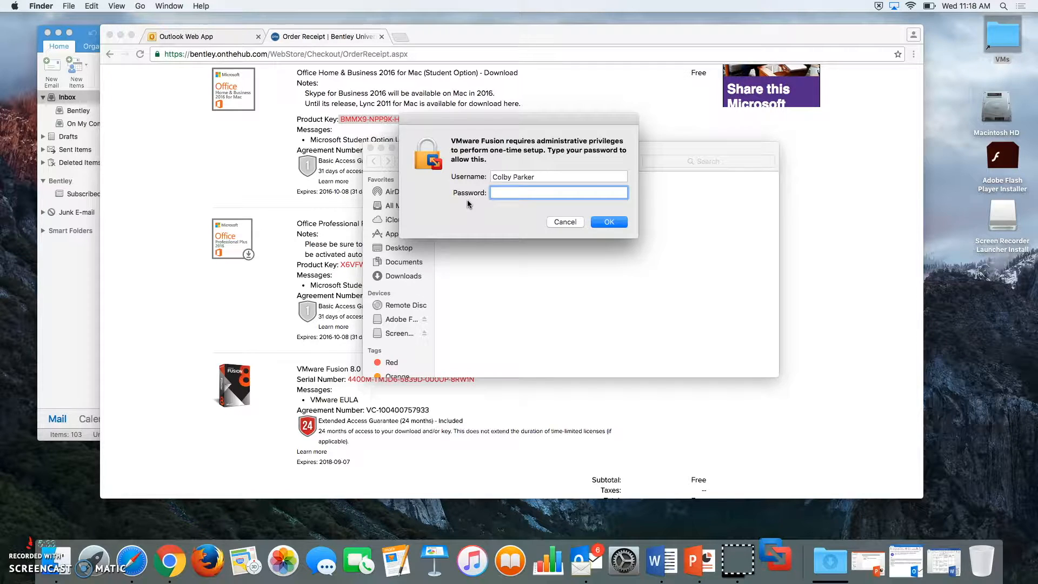
Authorise Fusion's setup with the administrator password and agree to its licence agreement
type("•••••••••")
key("Return")
type("••••••••")
key("Return")
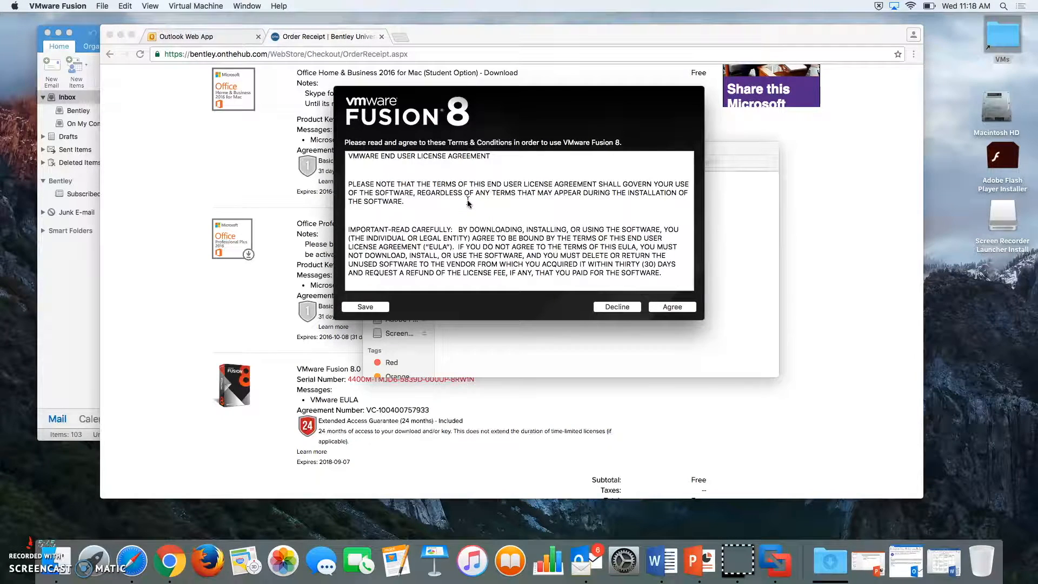
left_click(678, 307)
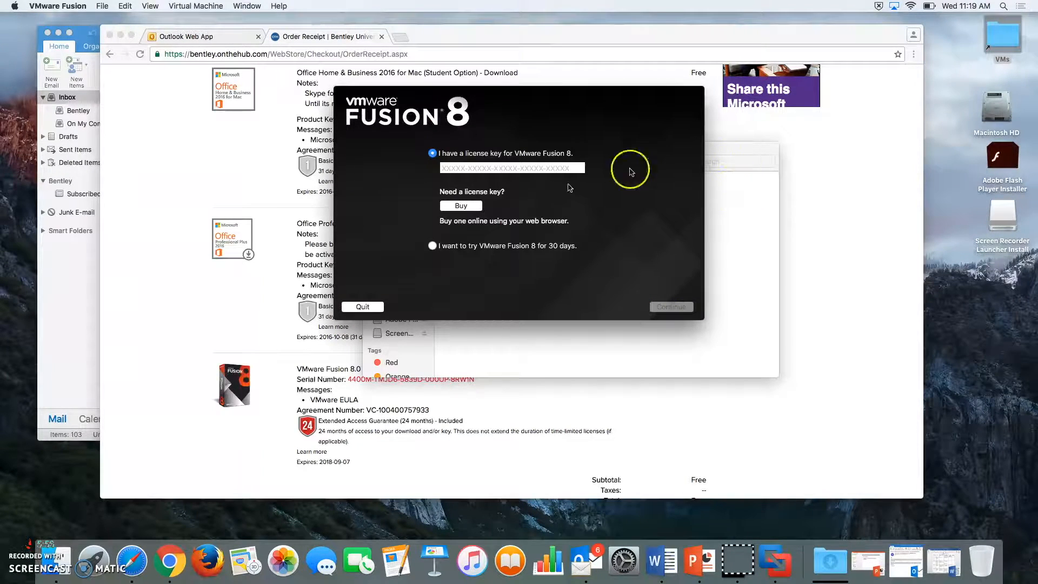
Copy the VMware Fusion serial number from the order receipt in Chrome
left_click(531, 88)
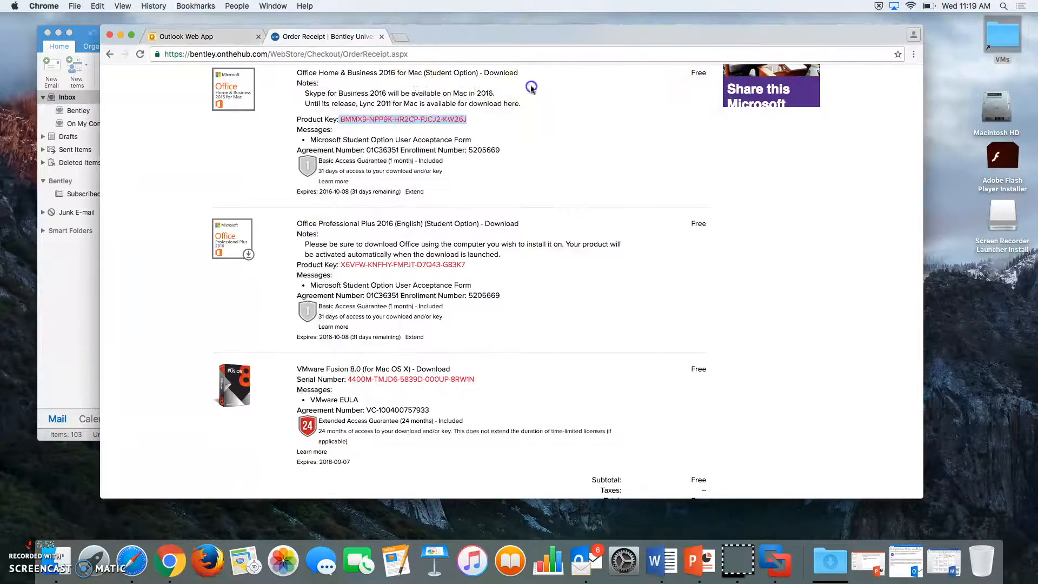
scroll(410, 227, "down", 5)
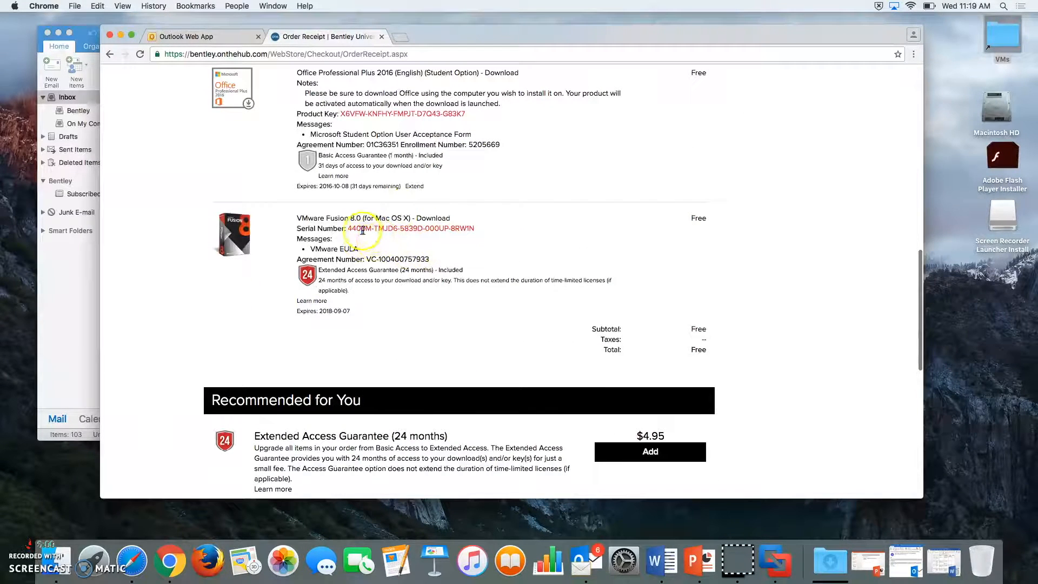
mouse_move(349, 229)
left_mouse_down()
mouse_move(470, 229)
mouse_move(349, 228)
left_mouse_up()
left_click(468, 230)
right_click(350, 228)
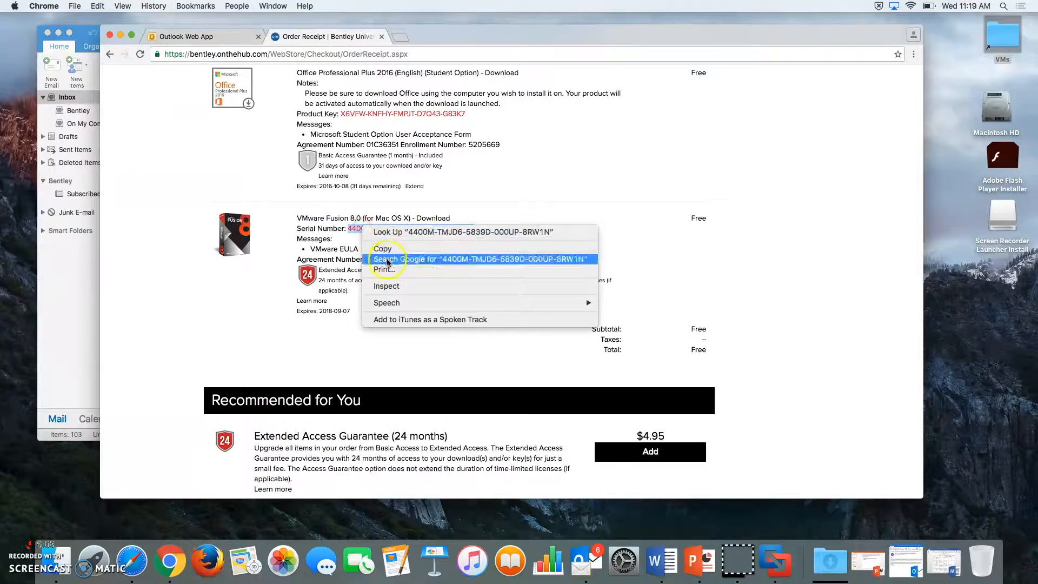
left_click(397, 249)
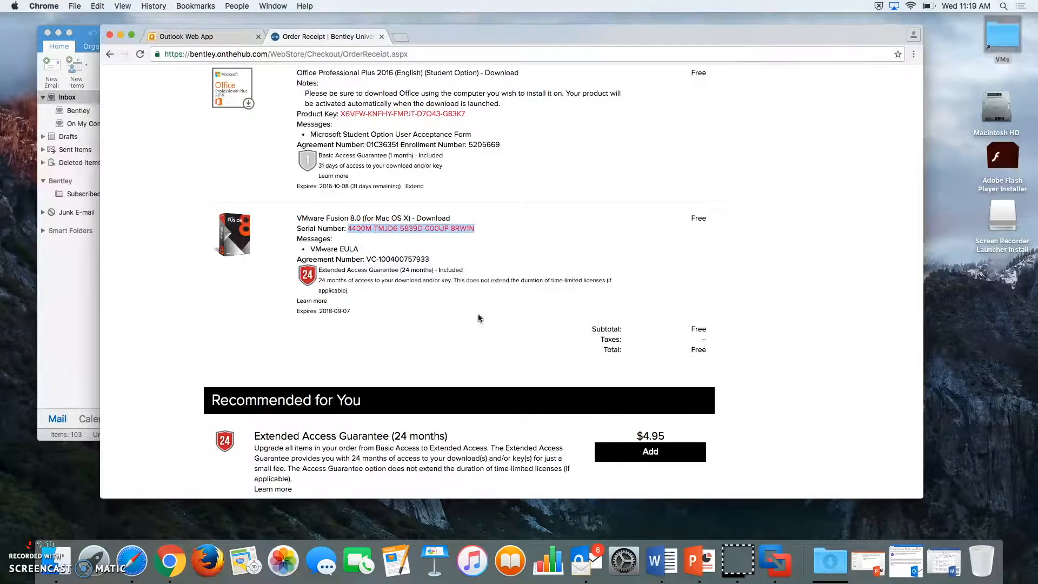
Paste the serial into Fusion's licence key field, continue, and authorise with the admin password
left_click(774, 560)
left_click(504, 168)
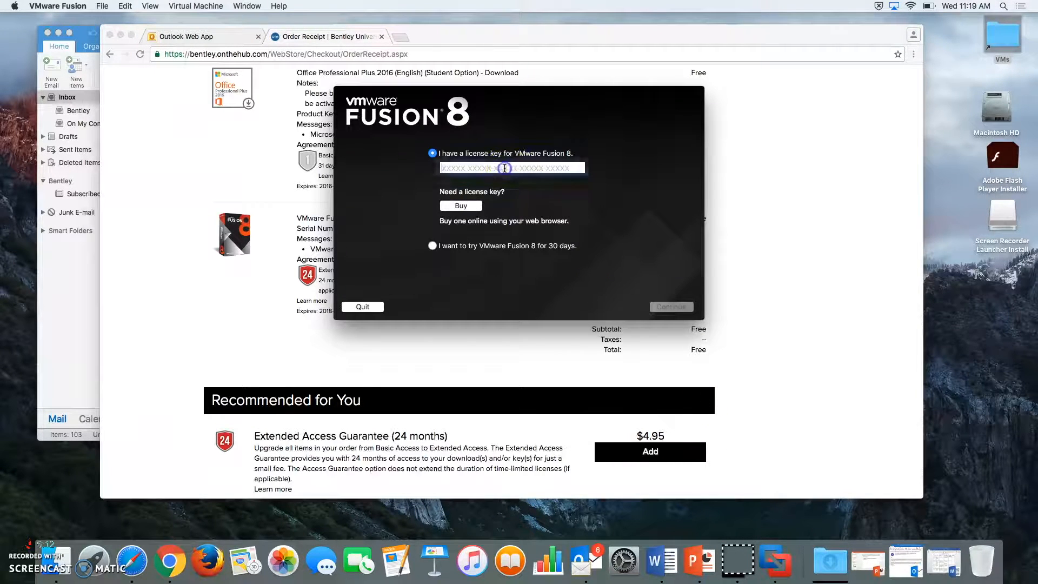
right_click(504, 168)
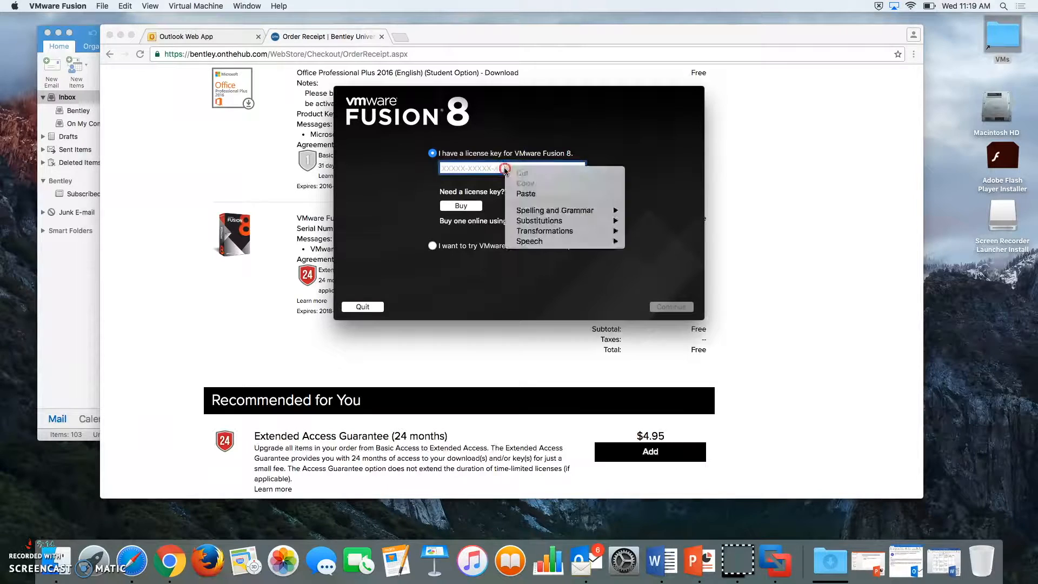
left_click(523, 192)
left_click(670, 307)
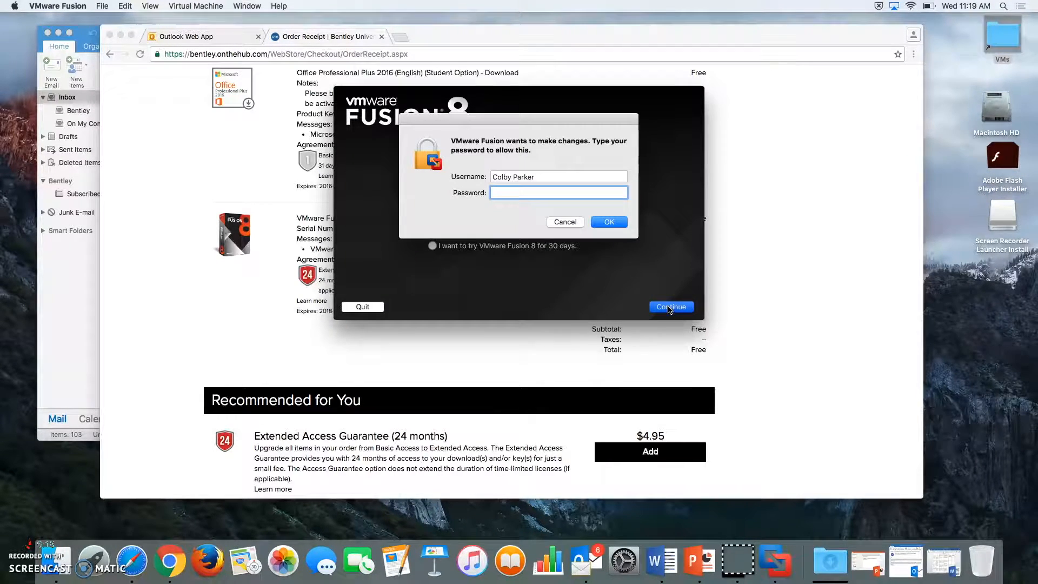
left_click(669, 307)
type("•••••••")
key("Return")
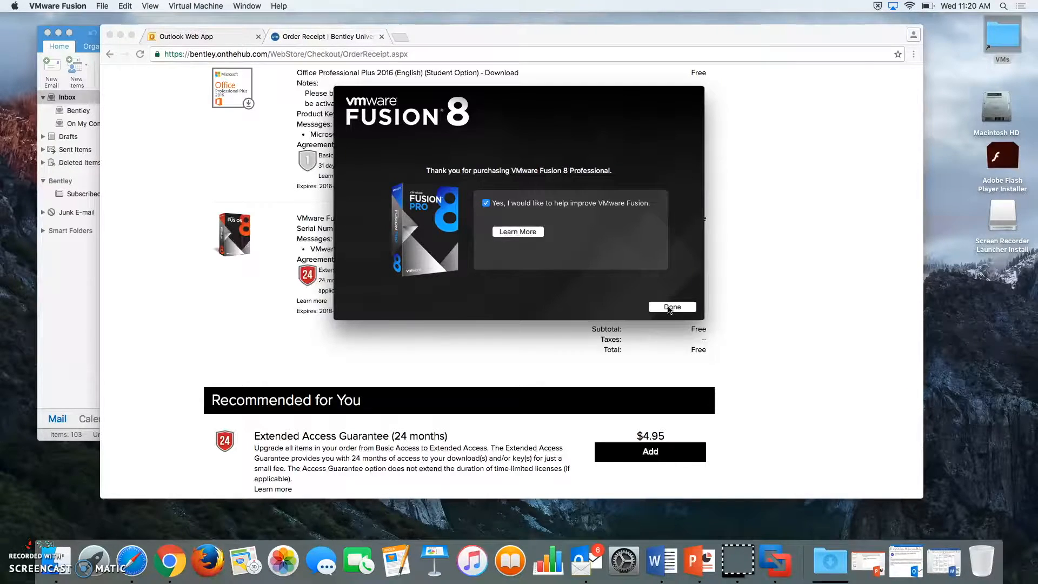
left_click(669, 307)
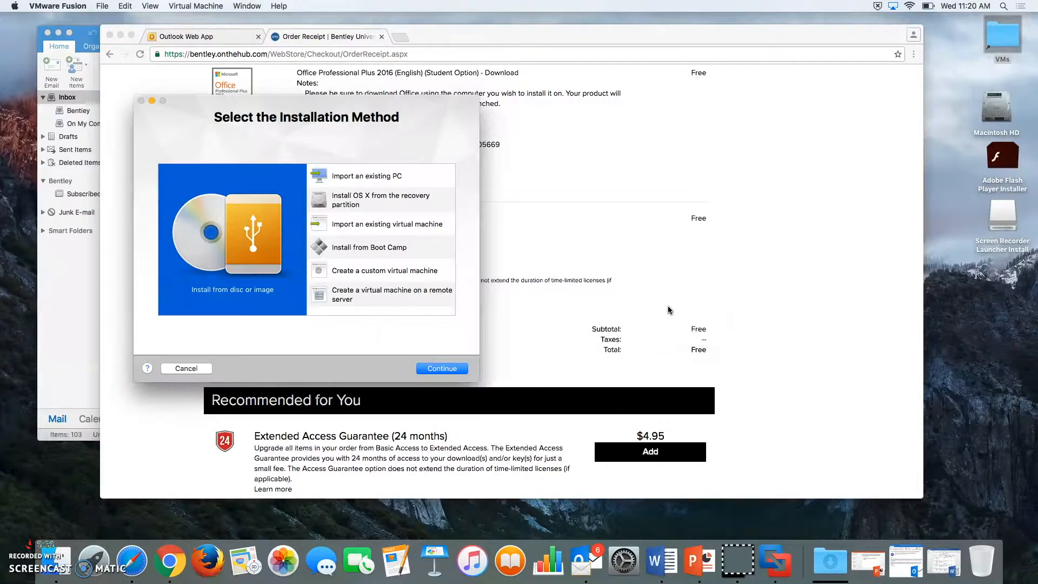
Cancel the new-VM wizard and boot Windows10x64 from the VMs folder
left_click_drag(390, 103, 598, 105)
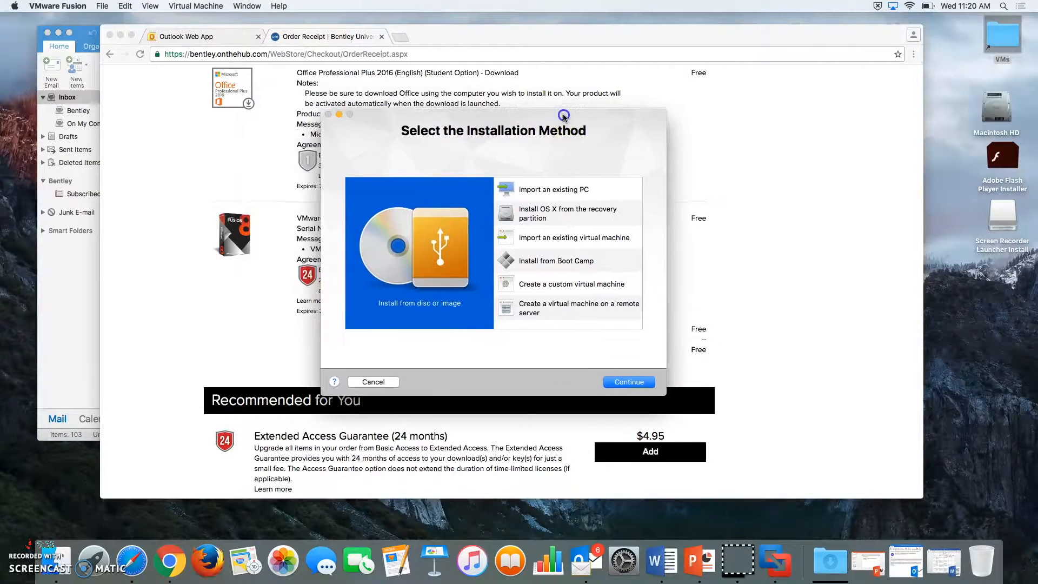
left_click(405, 371)
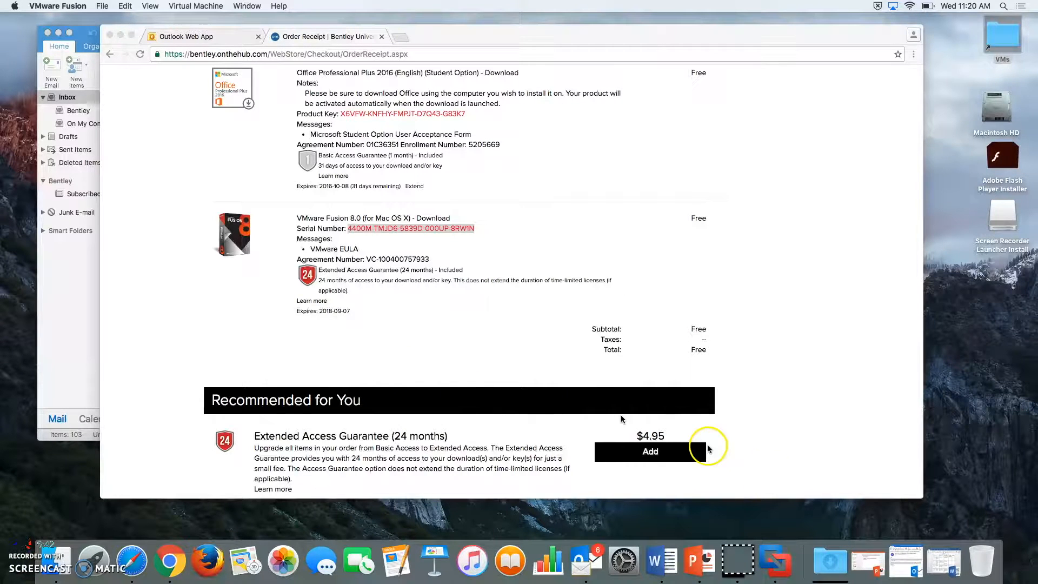
double_click(1004, 34)
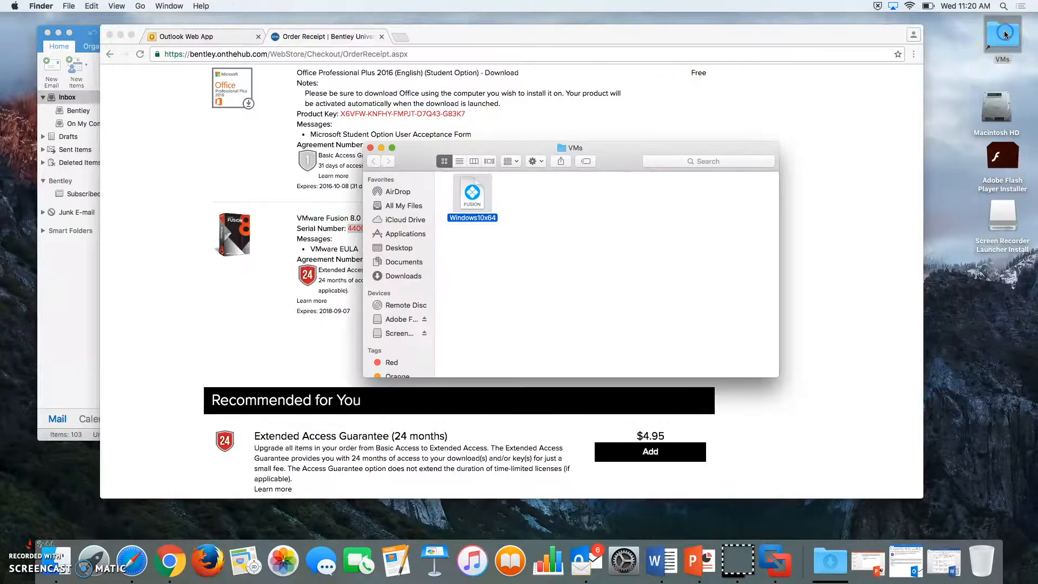
left_click(467, 198)
double_click(467, 199)
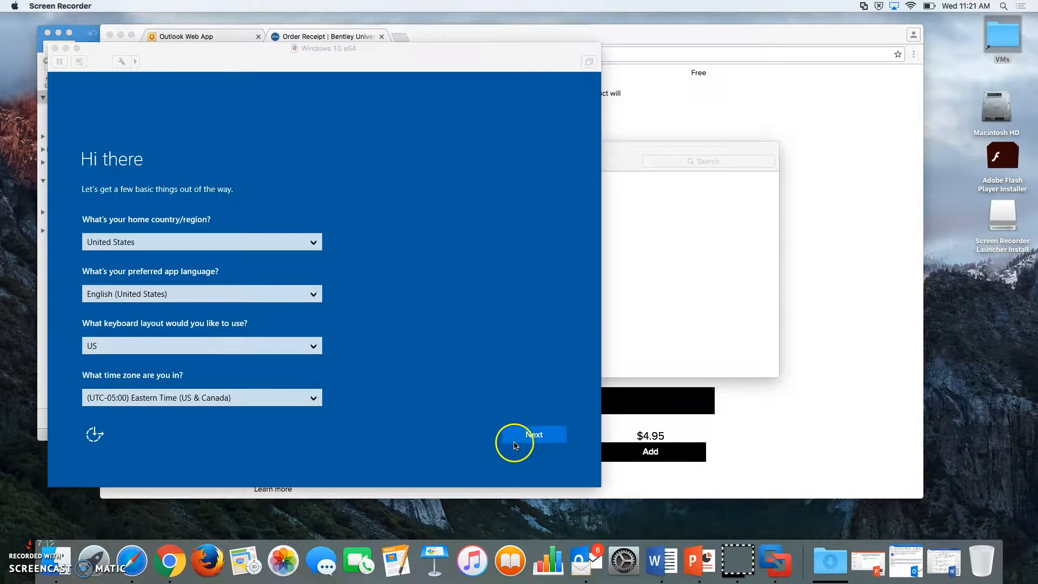
Accept the United States region defaults and place the receipt browser beside the VM window
left_click(532, 436)
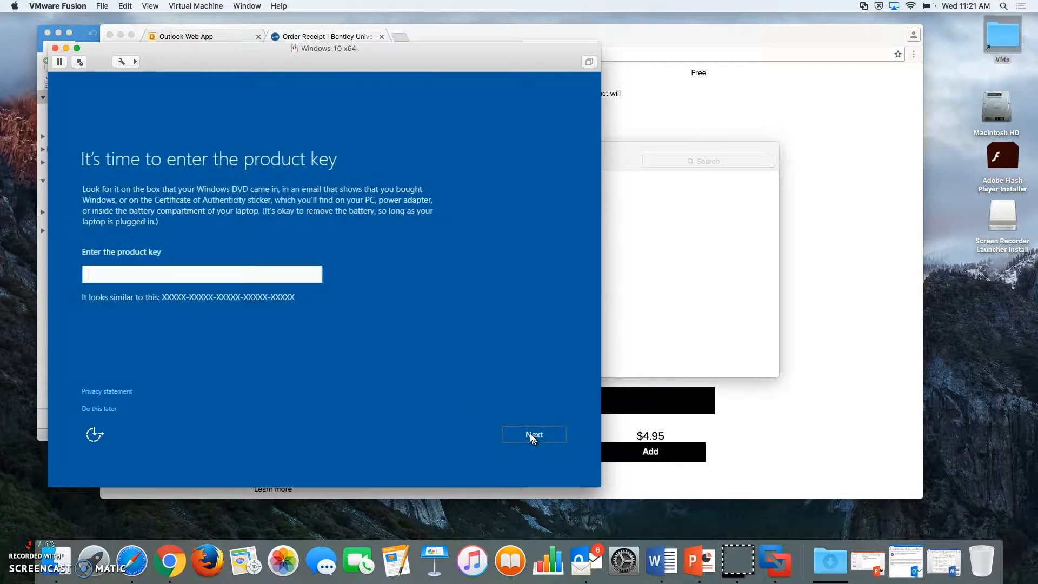
left_click_drag(311, 65, 423, 38)
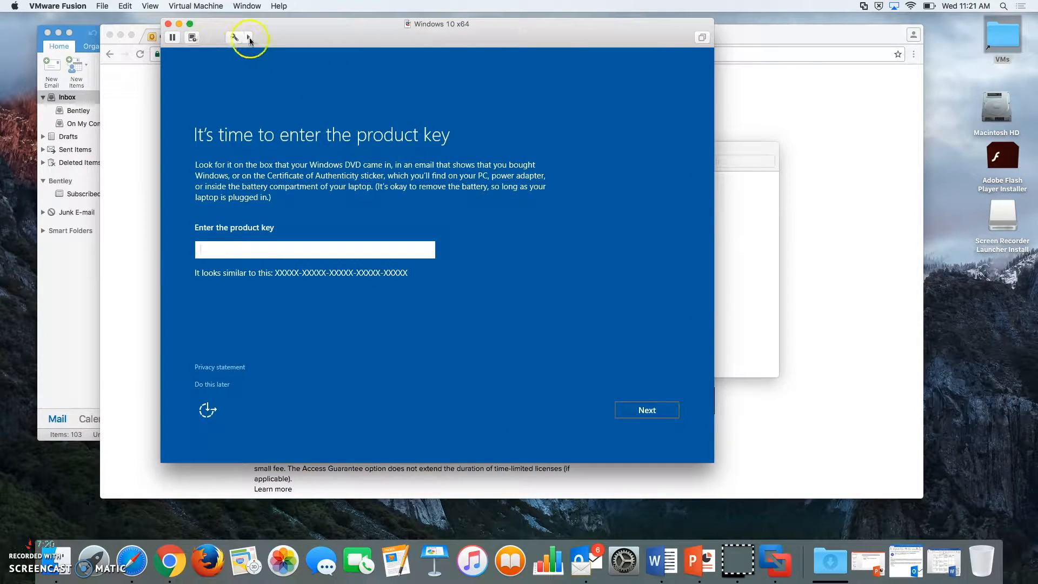
left_click_drag(249, 26, 578, 51)
left_click(406, 80)
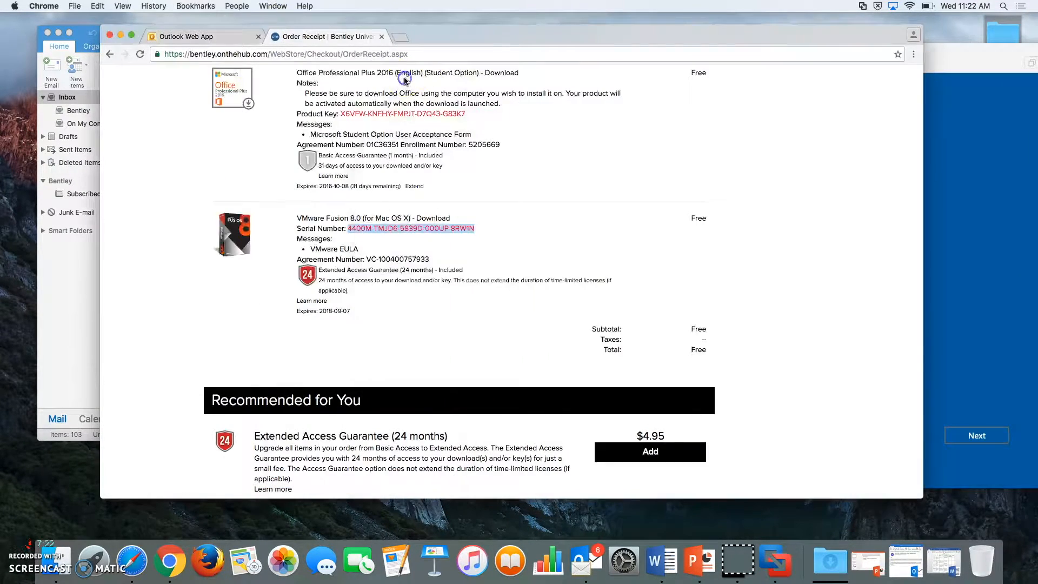
left_click_drag(922, 134, 637, 134)
left_click_drag(526, 44, 459, 48)
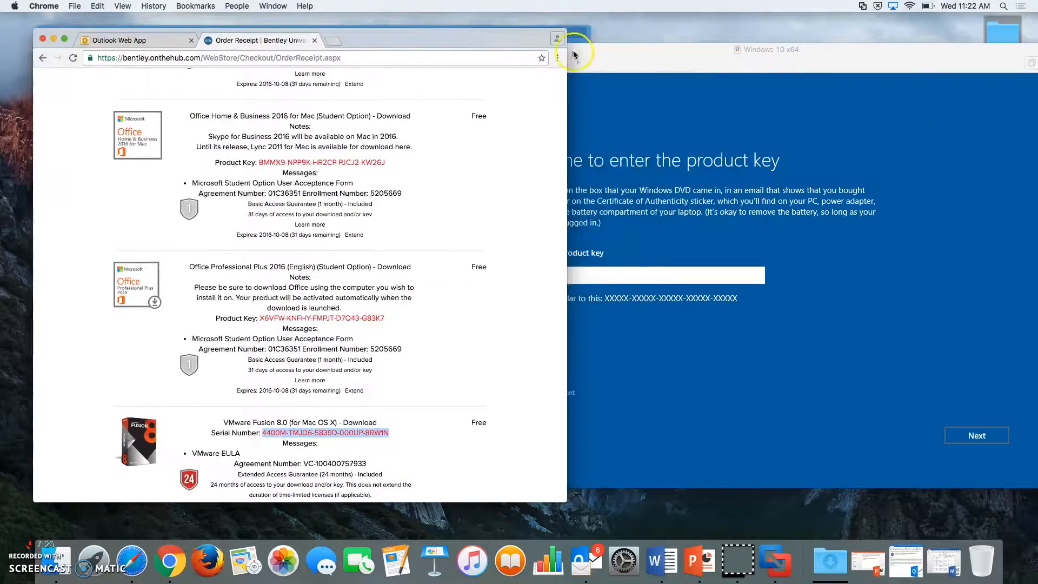
left_click(606, 54)
scroll(487, 97, "up", 10)
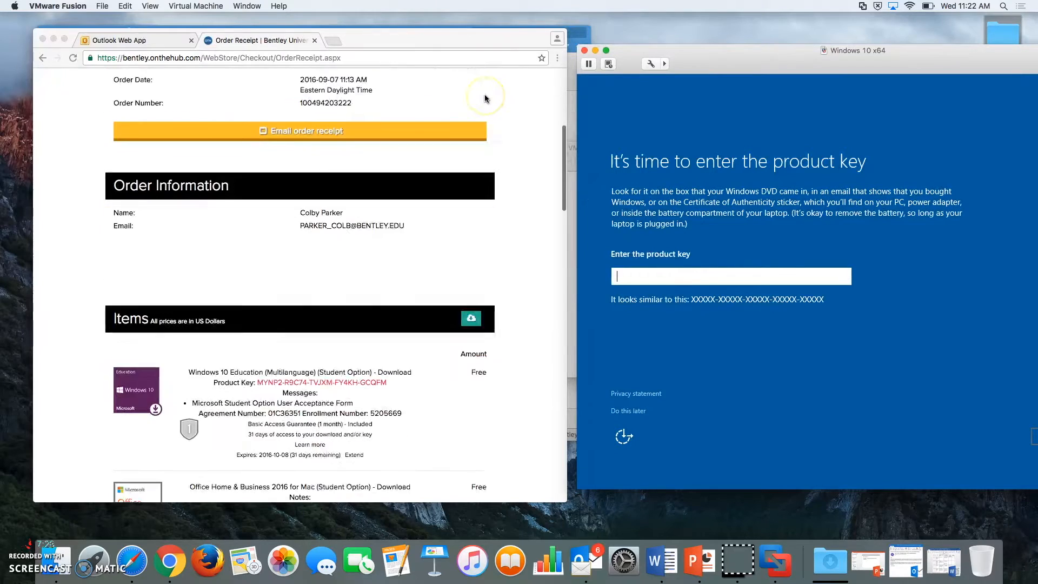
scroll(486, 98, "down", 6)
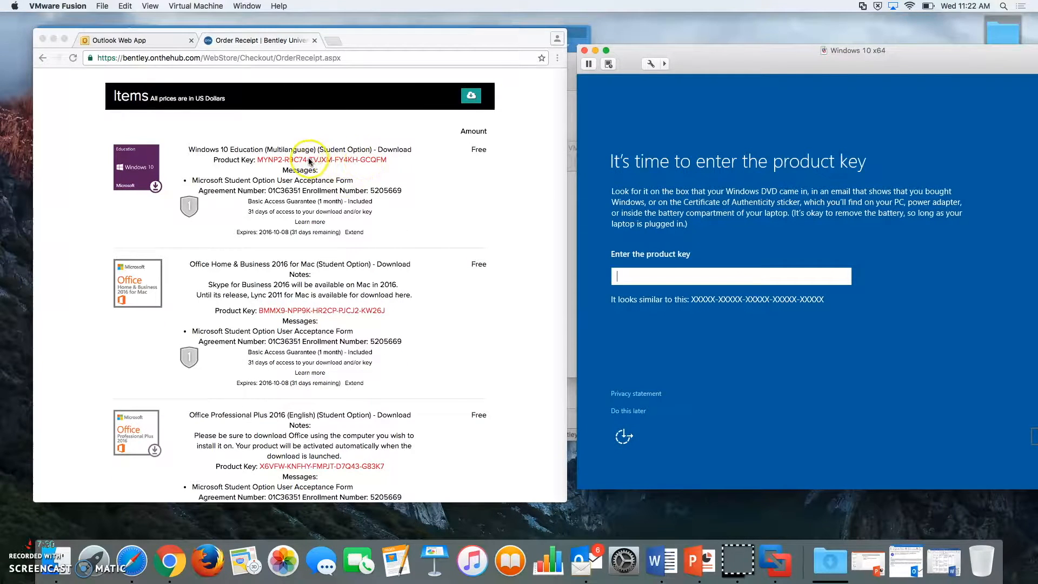
Type the Windows 10 Education product key from the receipt into the setup box
left_click(651, 272)
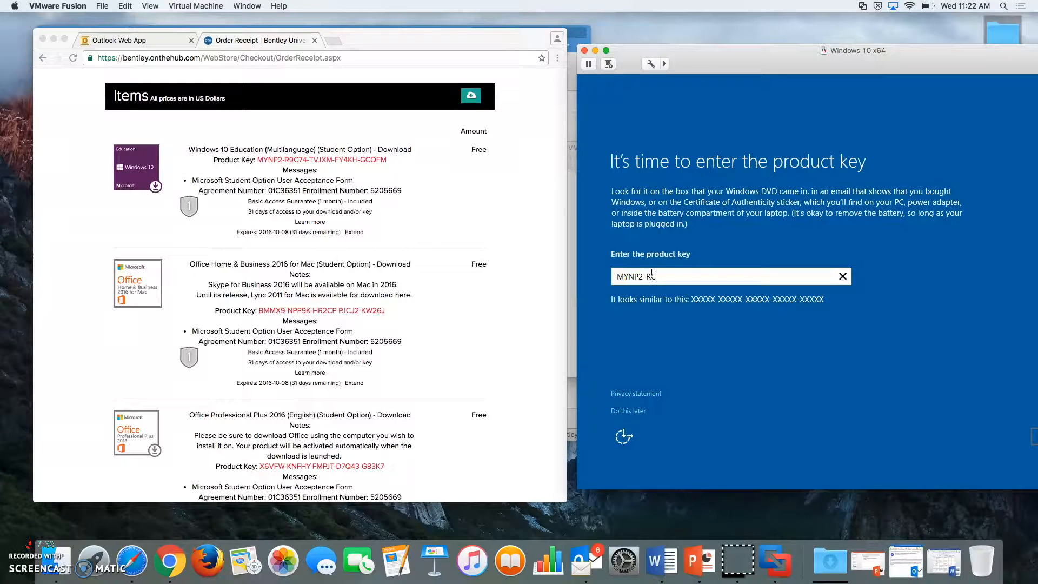
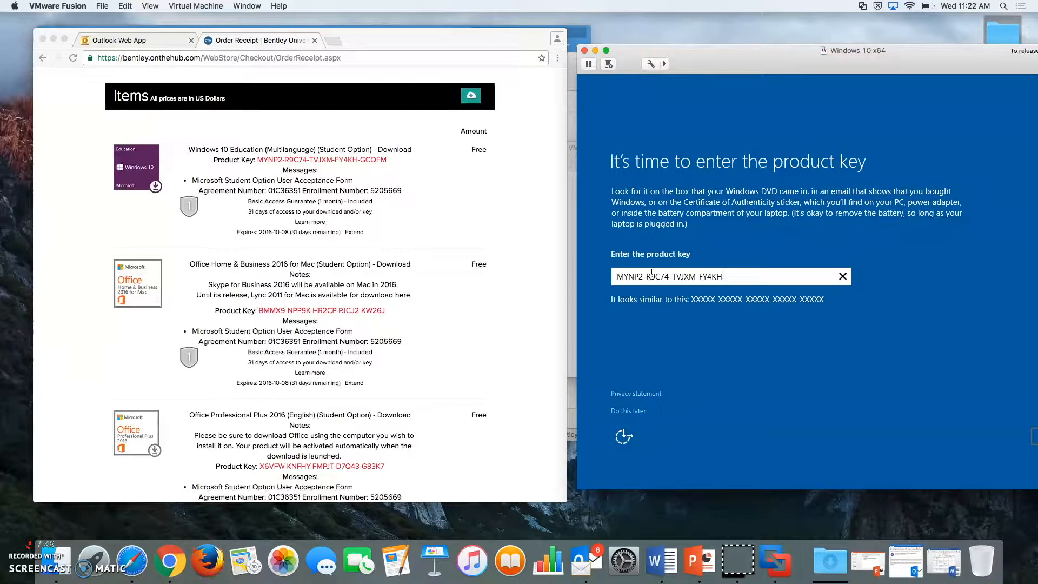
left_click_drag(695, 70, 533, 67)
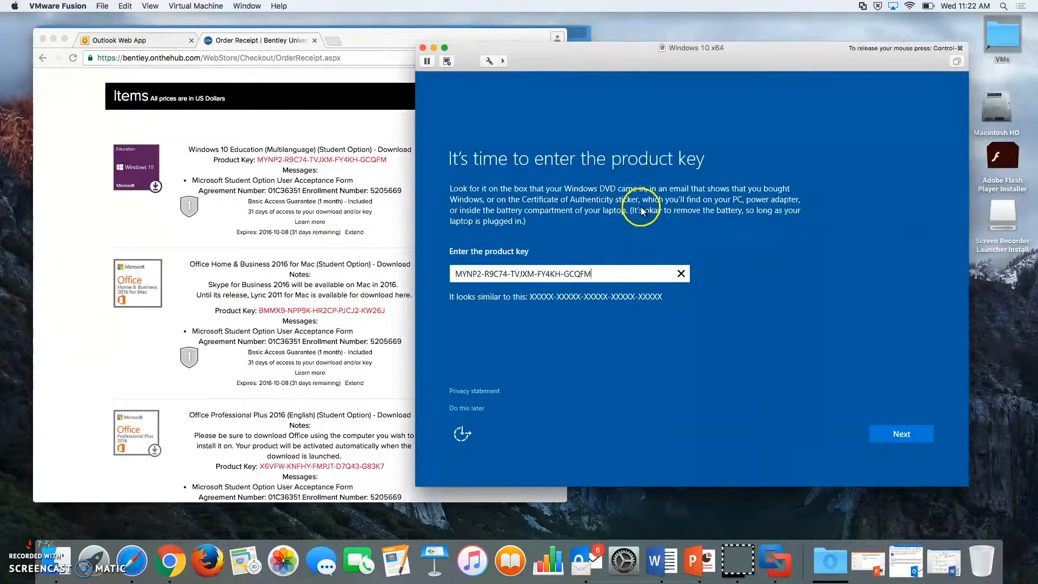
Submit the product key, accept the Microsoft licence terms, and choose Express settings
left_click(892, 432)
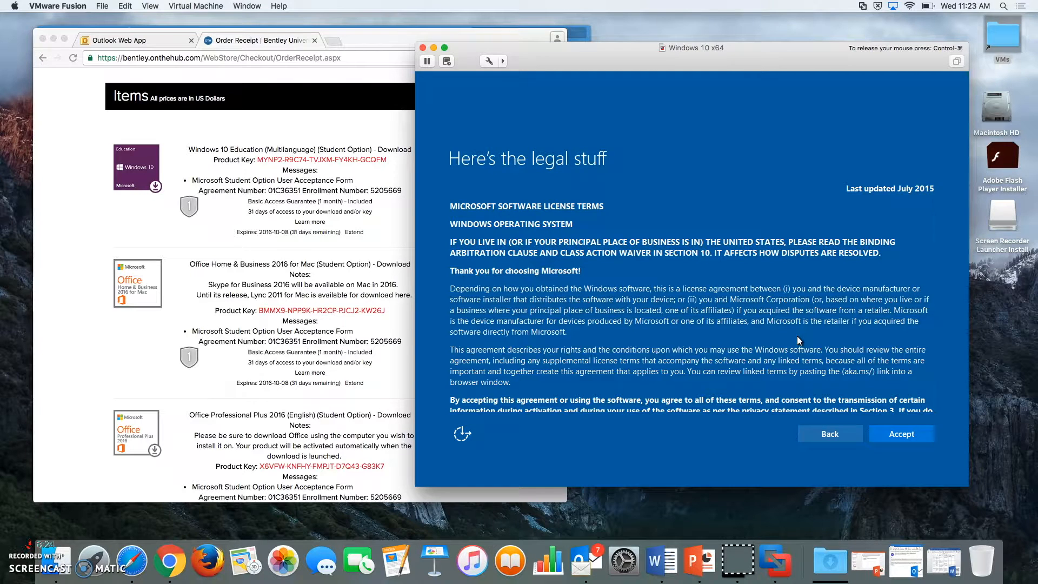
left_click(901, 432)
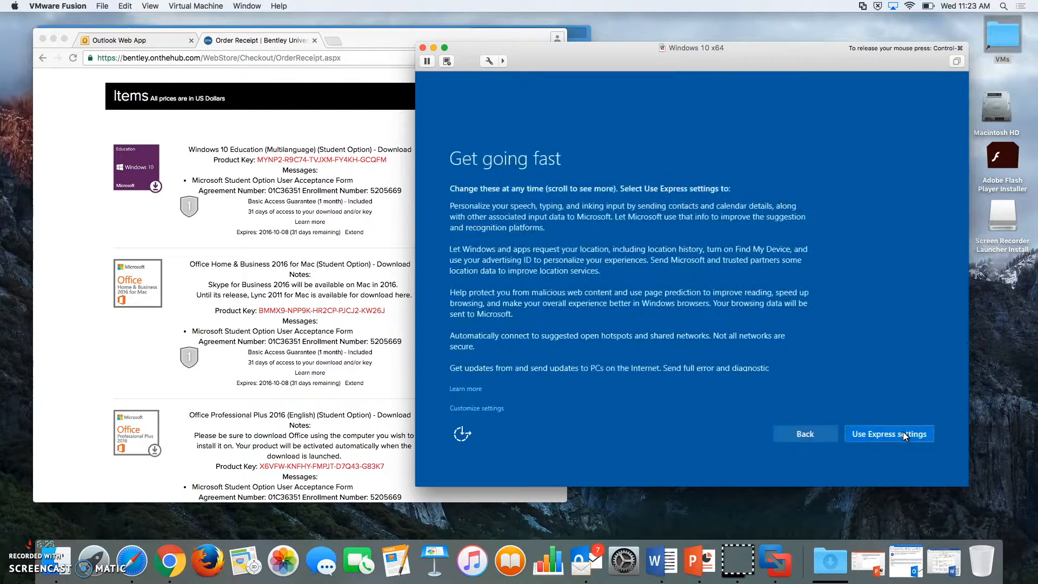
left_click(903, 431)
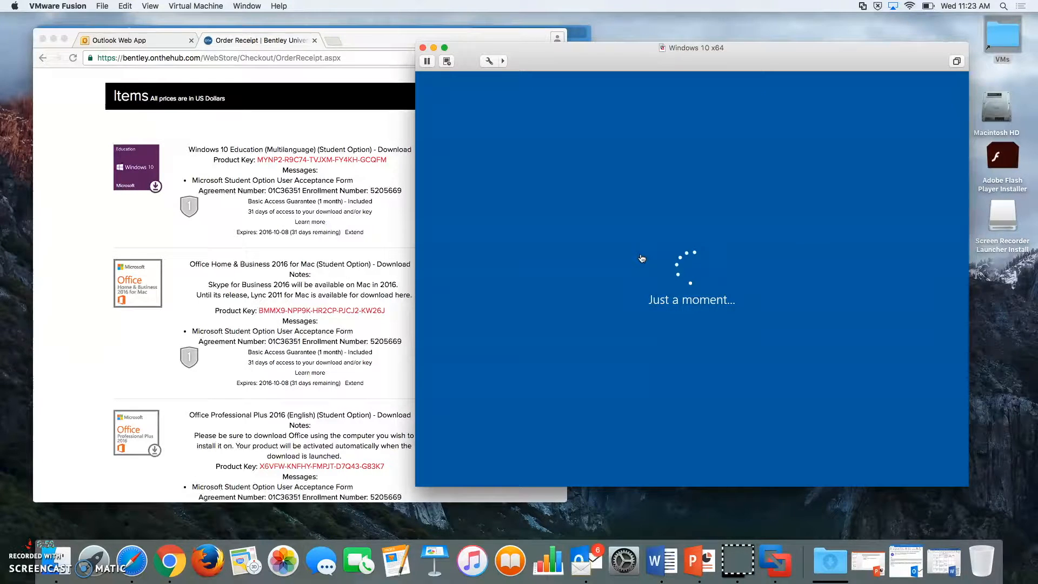
Enter the account's user name, password and a password hint, then submit it
left_click(501, 250)
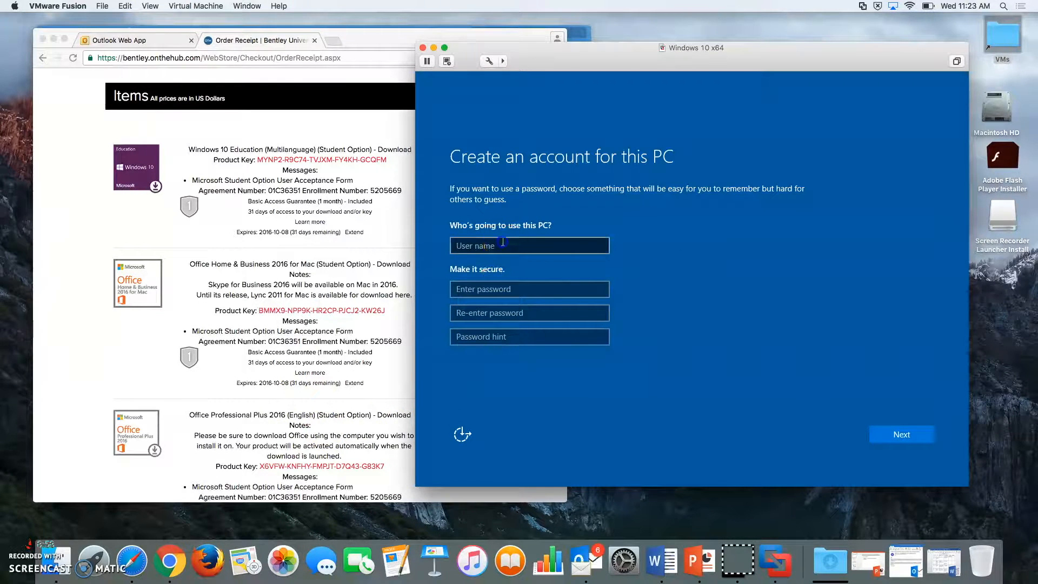
left_click(649, 77)
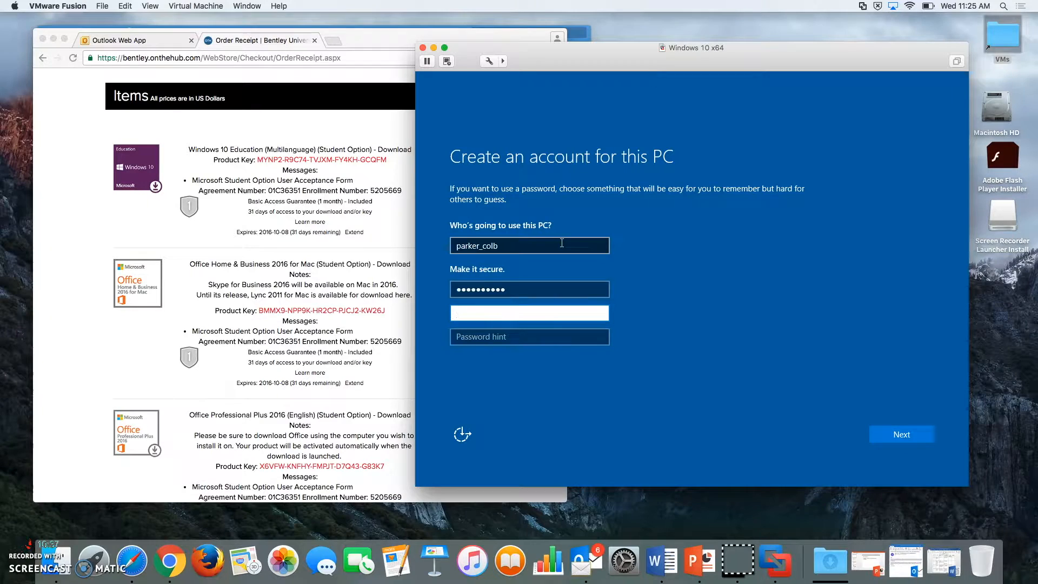
type("parker_colb")
type("•••••••••")
left_click(882, 427)
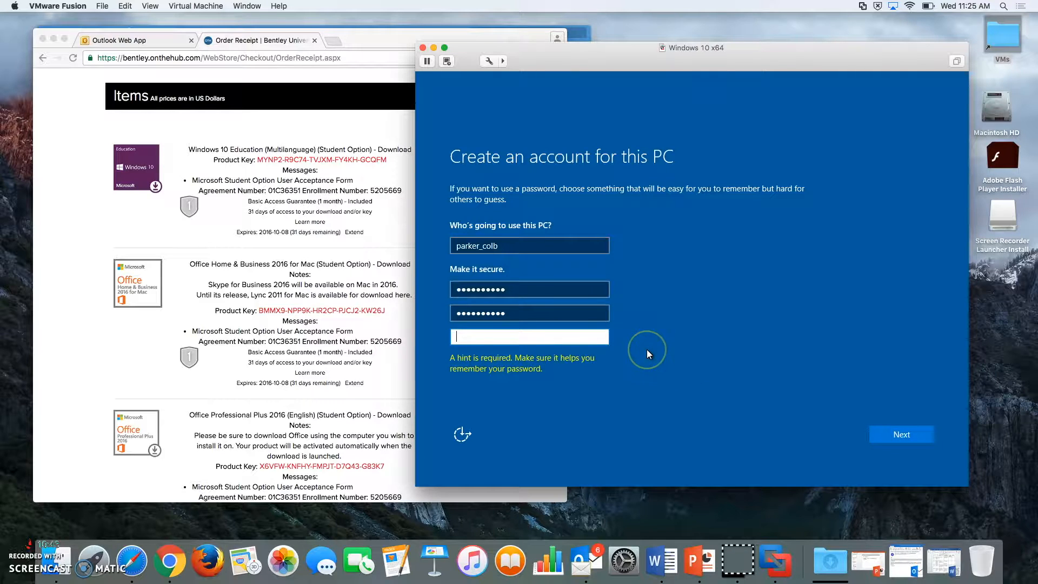
type("capital C")
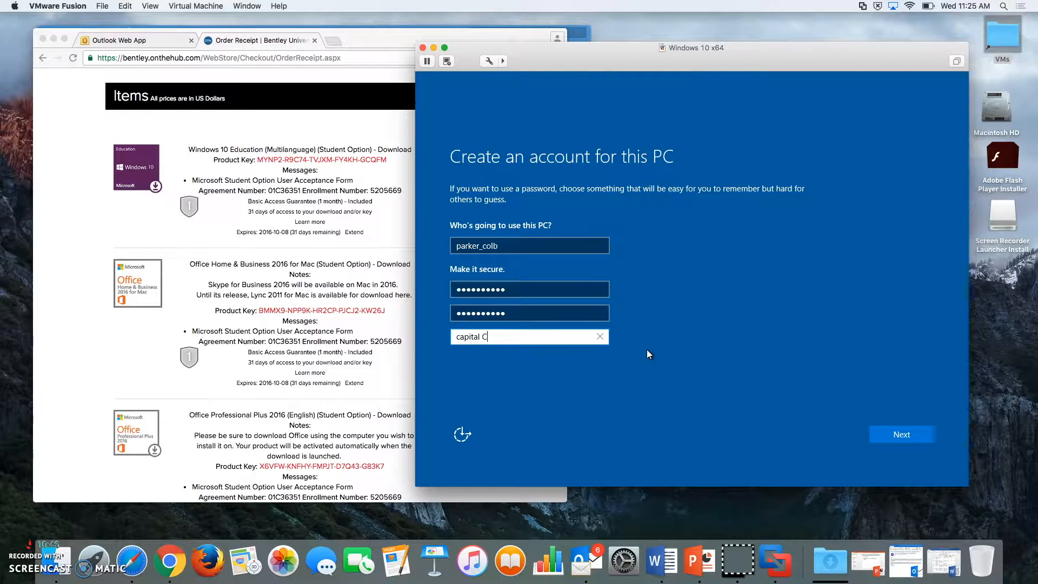
left_click(887, 432)
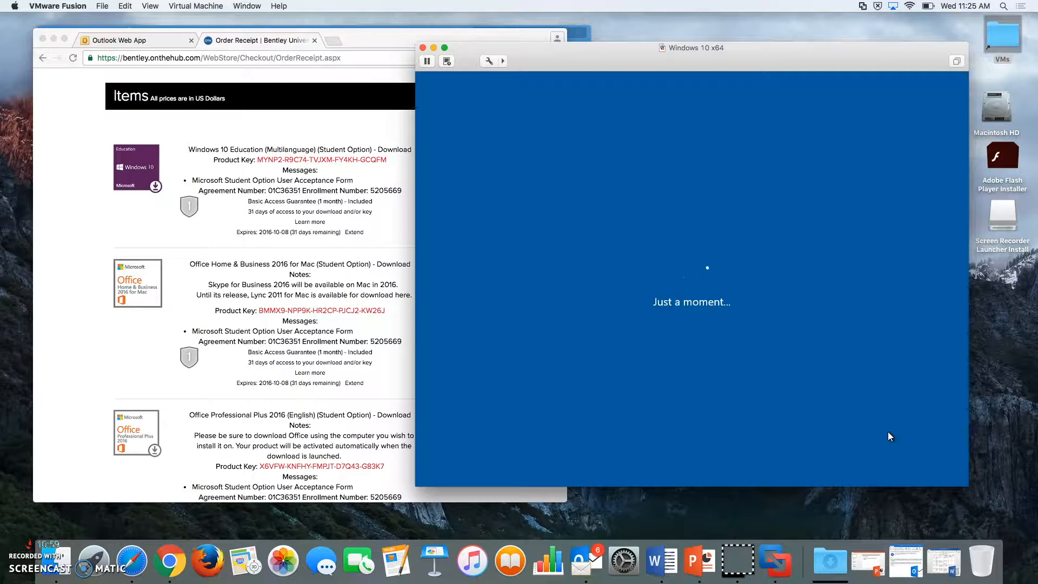
Wait past 'Just a moment...' until the Windows 10 desktop loads
left_click(817, 345)
left_click(790, 298)
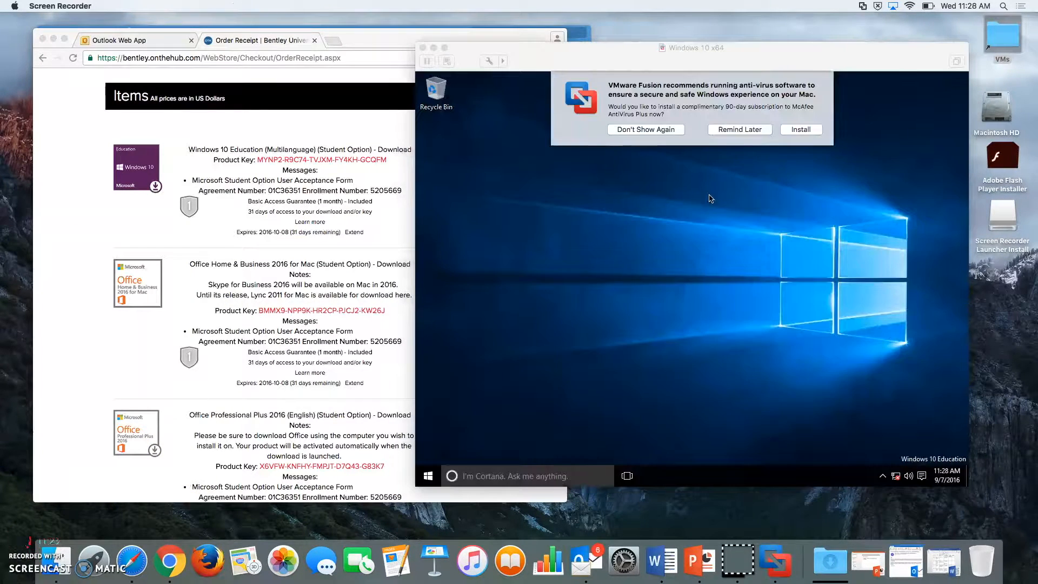
Permanently dismiss the McAfee antivirus recommendation
left_click(674, 130)
left_click_drag(650, 49, 566, 51)
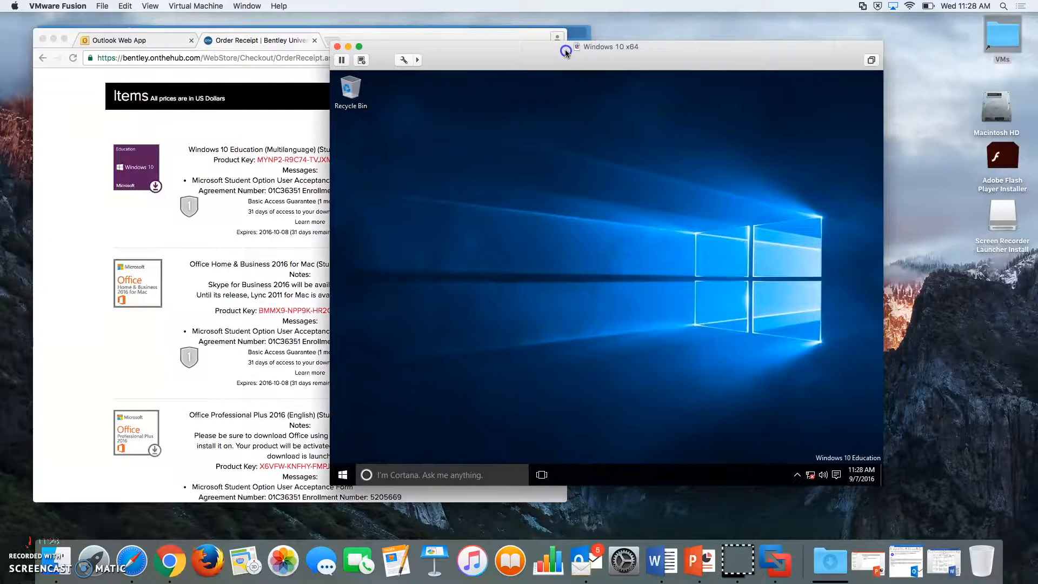
left_click(407, 475)
Set the VM's network adapter to Share with my Mac and allow network discoverability
left_click(404, 60)
left_click(380, 174)
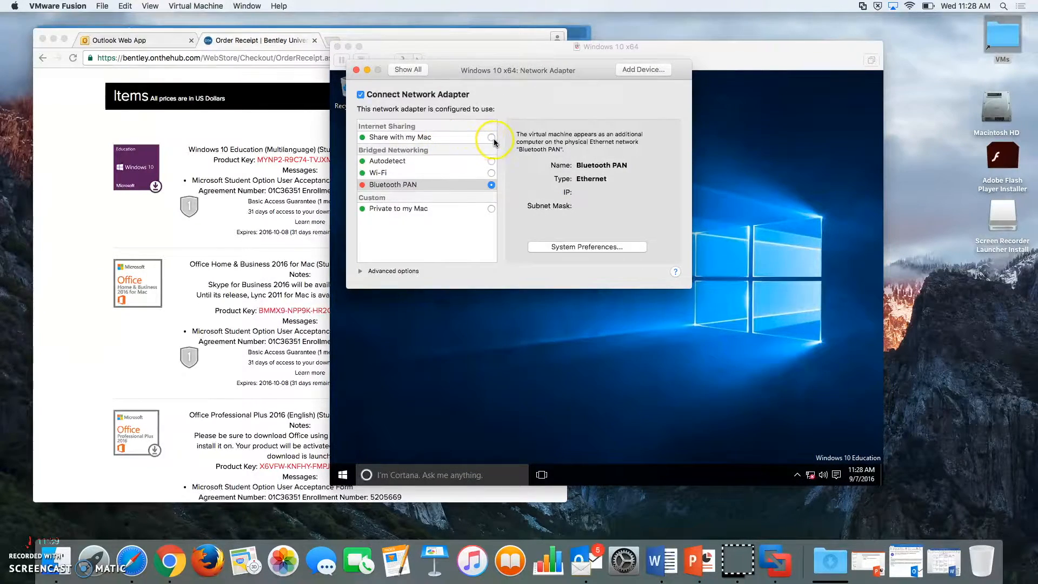
left_click(493, 138)
left_click(360, 73)
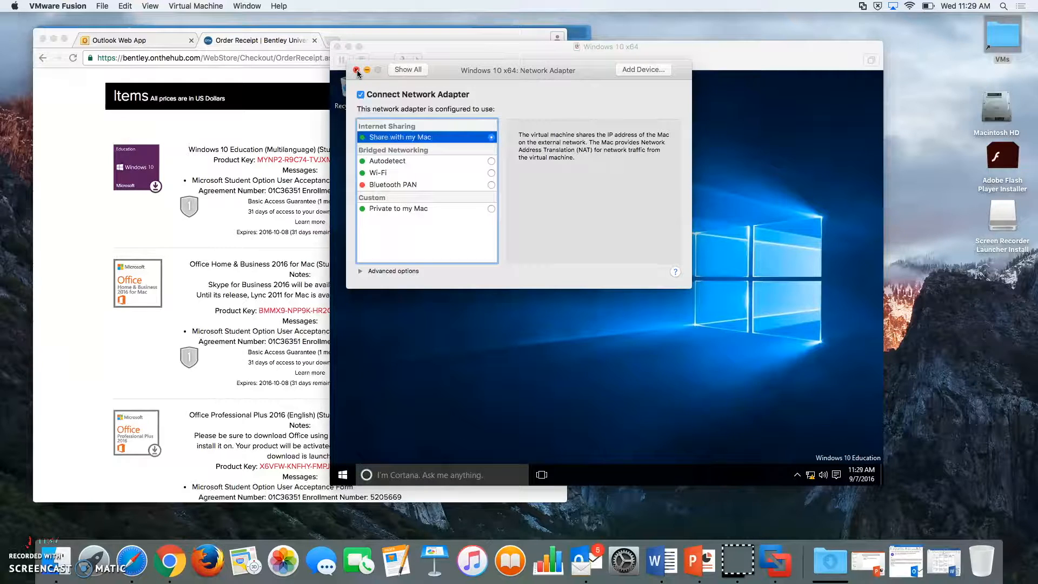
left_click(766, 252)
left_click(780, 270)
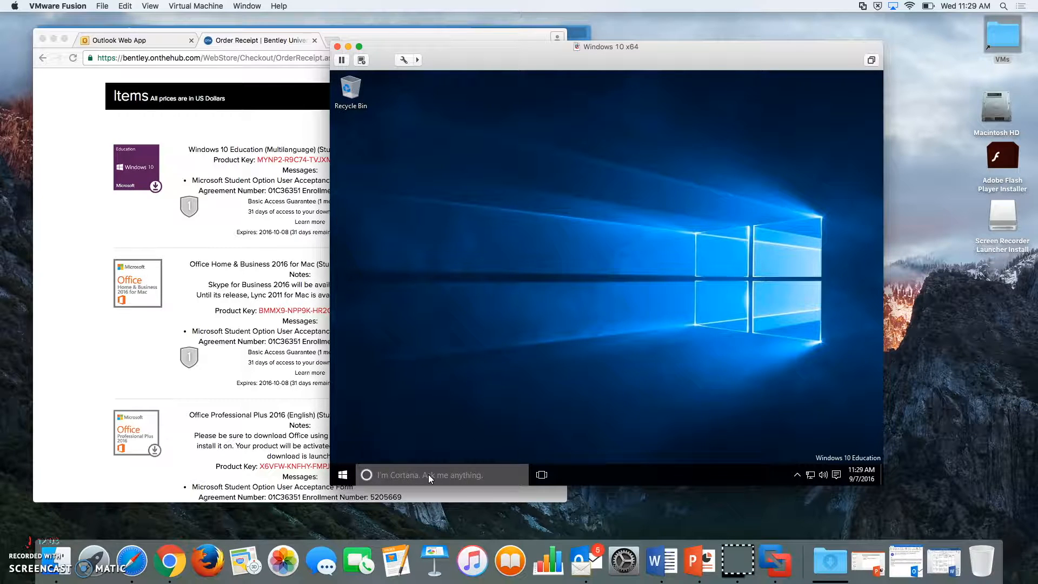
Search 'exc' in Cortana, launch Excel 2016, and enlarge the VM window
left_click(428, 475)
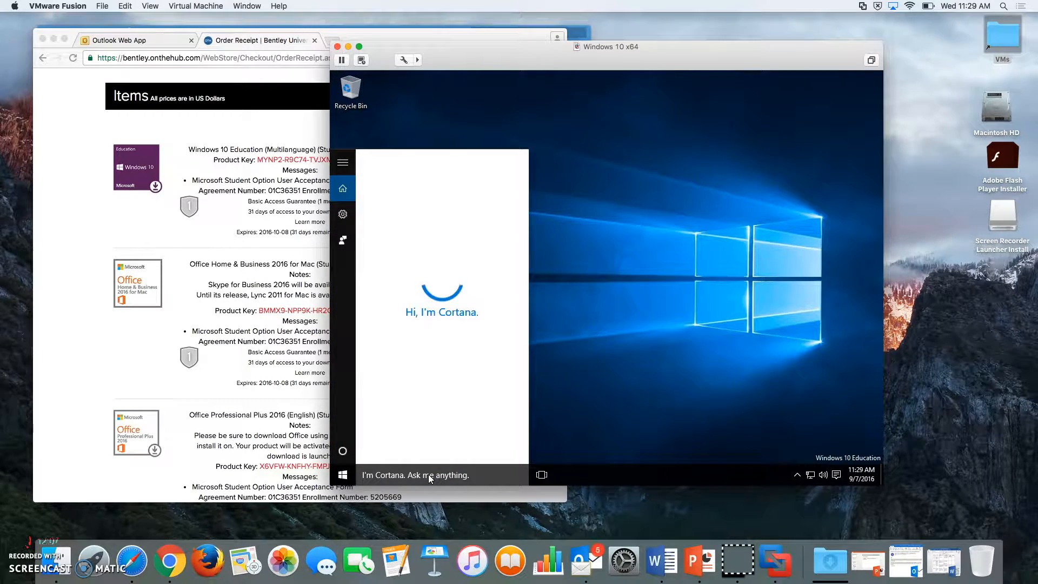
left_click(426, 475)
type("e")
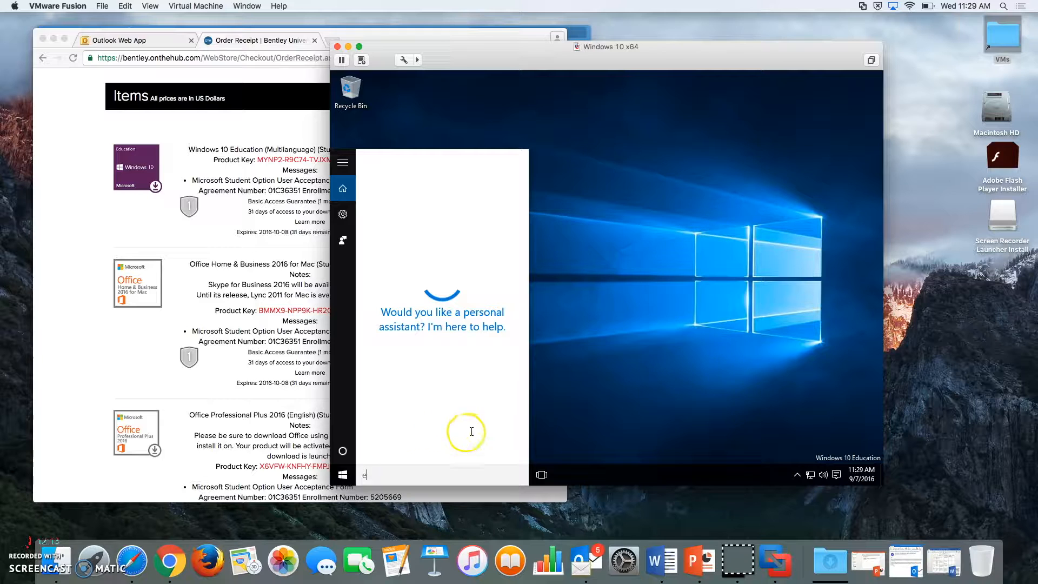
left_click_drag(468, 67, 445, 60)
left_click(352, 473)
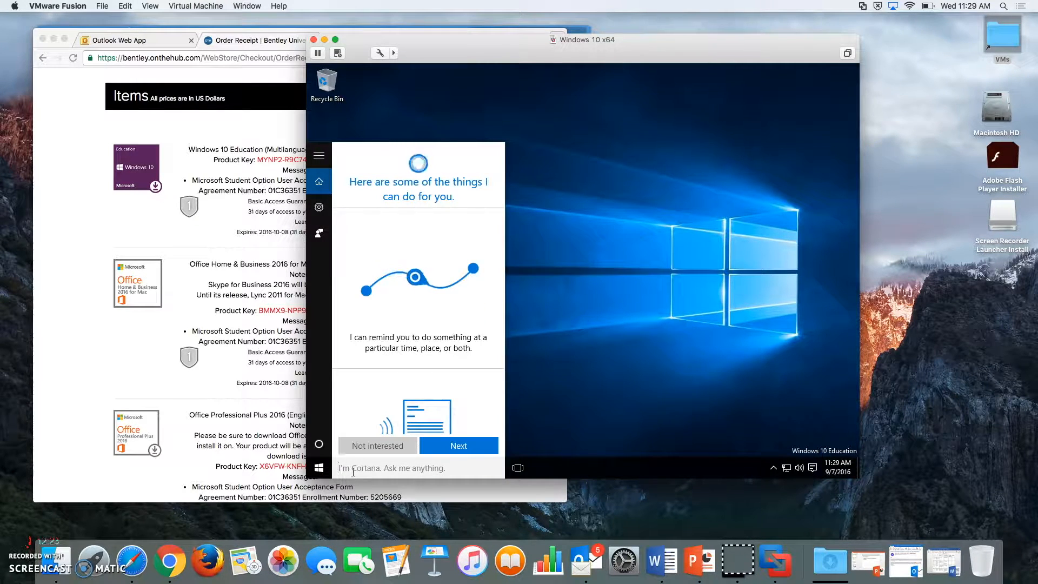
type("excel")
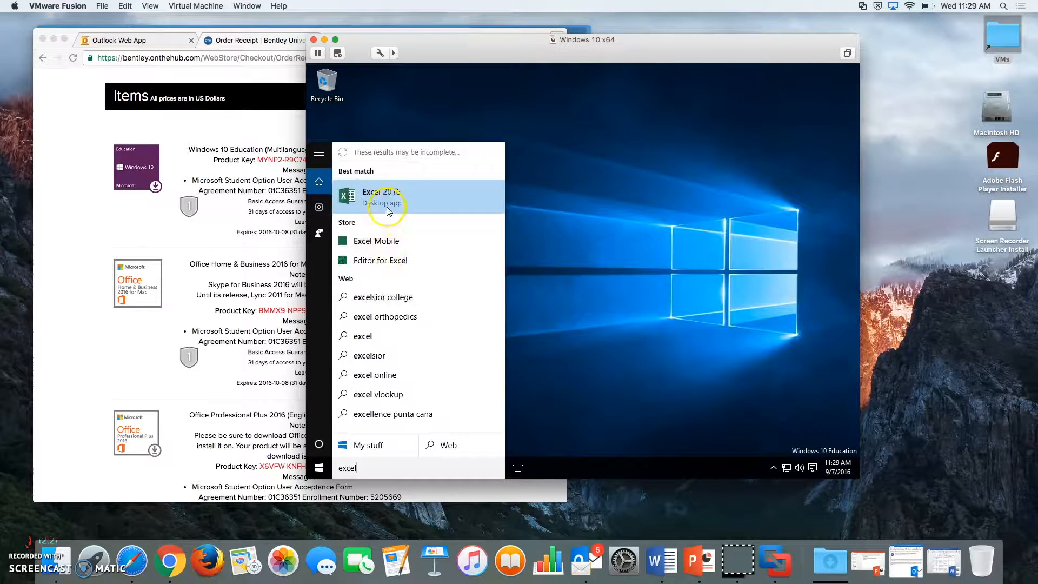
left_click(387, 210)
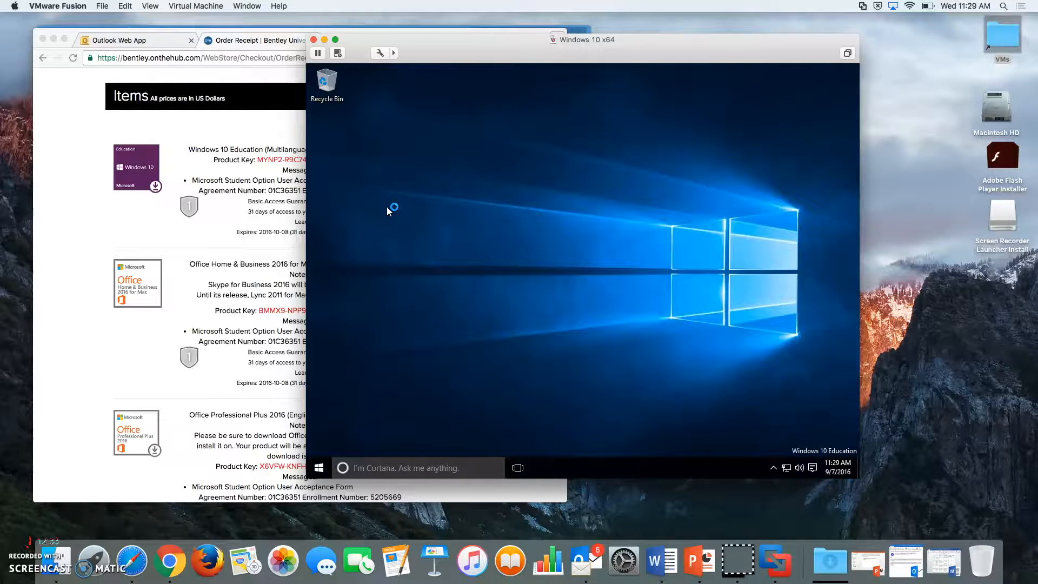
left_click_drag(491, 54, 372, 37)
left_click_drag(740, 460, 894, 500)
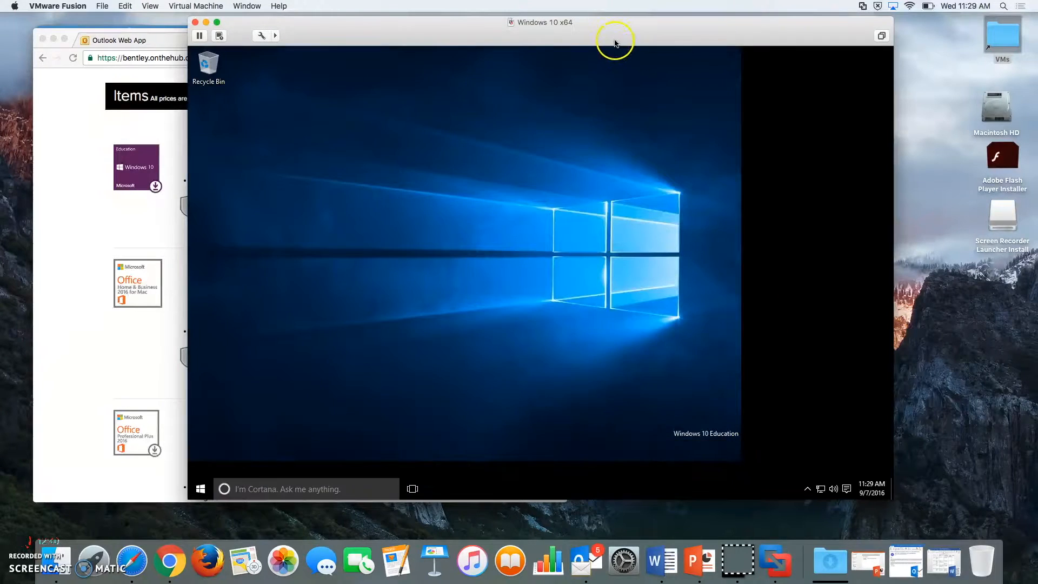
left_click_drag(613, 35, 719, 51)
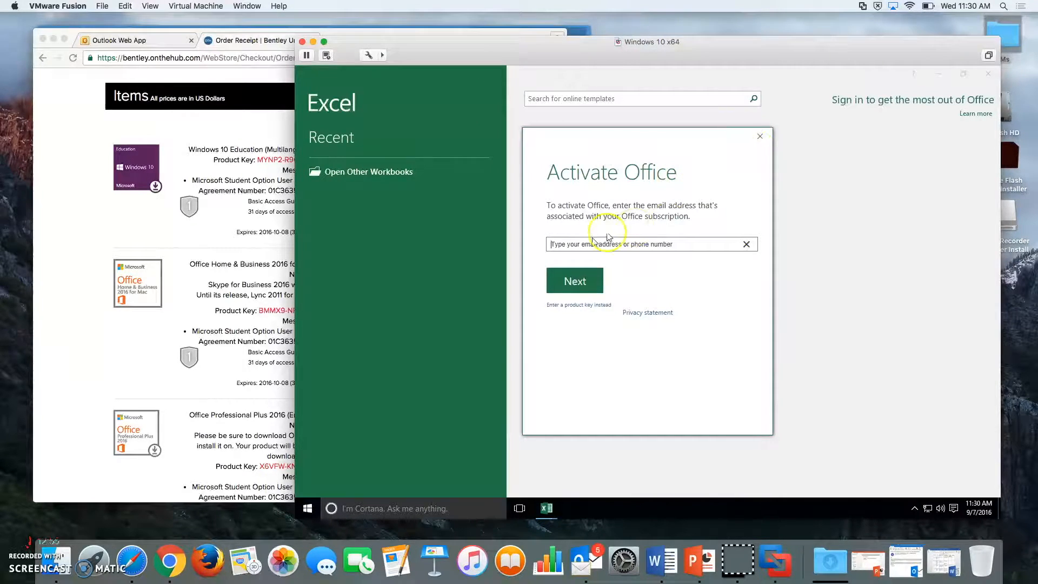
Choose to enter a product key instead and show text labels on Fusion's toolbar
left_click(565, 304)
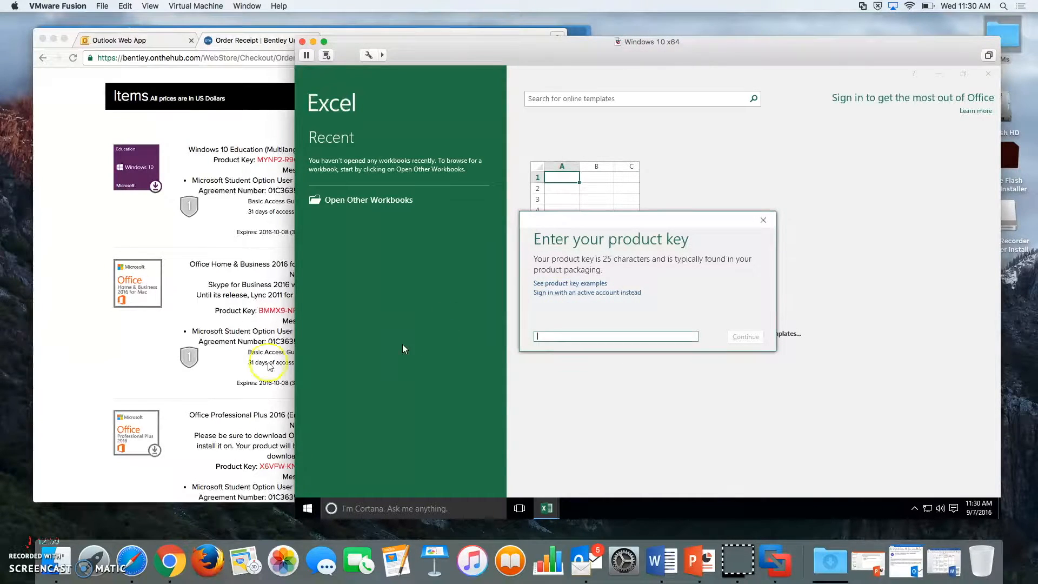
left_click_drag(404, 54, 438, 54)
right_click(438, 58)
left_click(484, 66)
left_click_drag(475, 53, 511, 52)
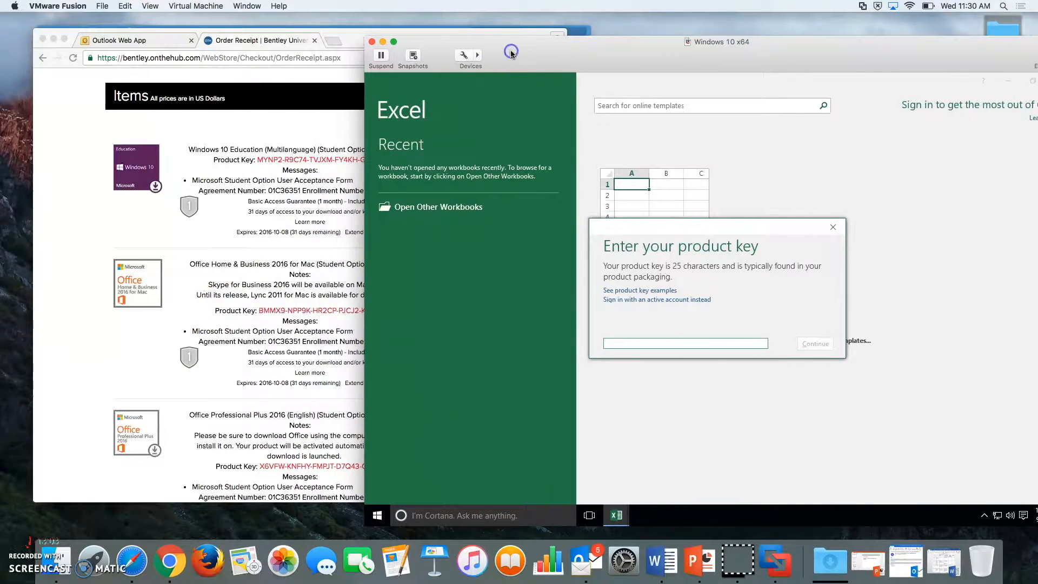
left_click_drag(352, 39, 247, 49)
Enter the Office Professional Plus 2016 product key from the receipt and install
left_click(616, 345)
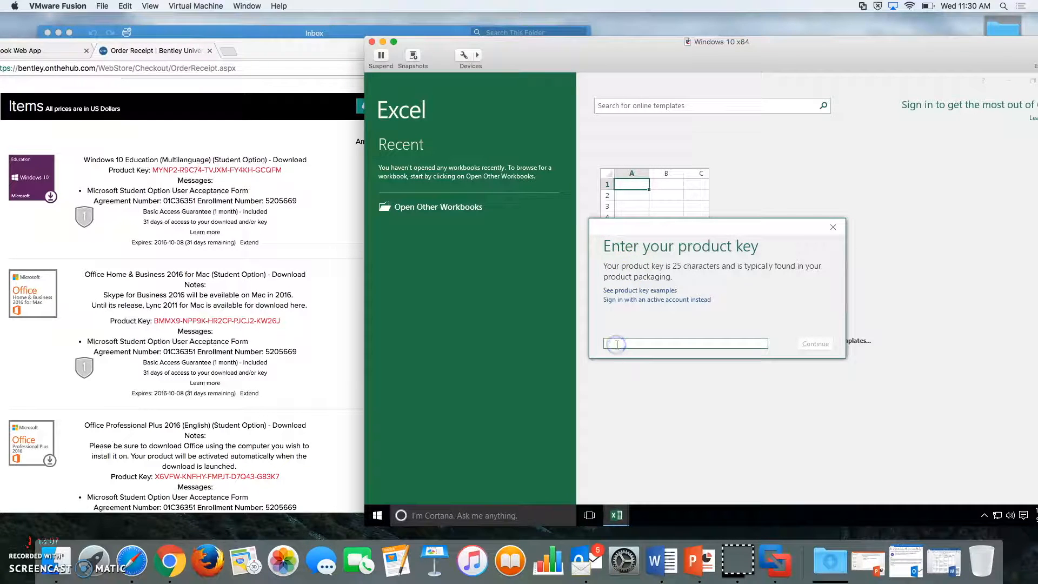
scroll(286, 383, "down", 5)
scroll(287, 383, "down", 1)
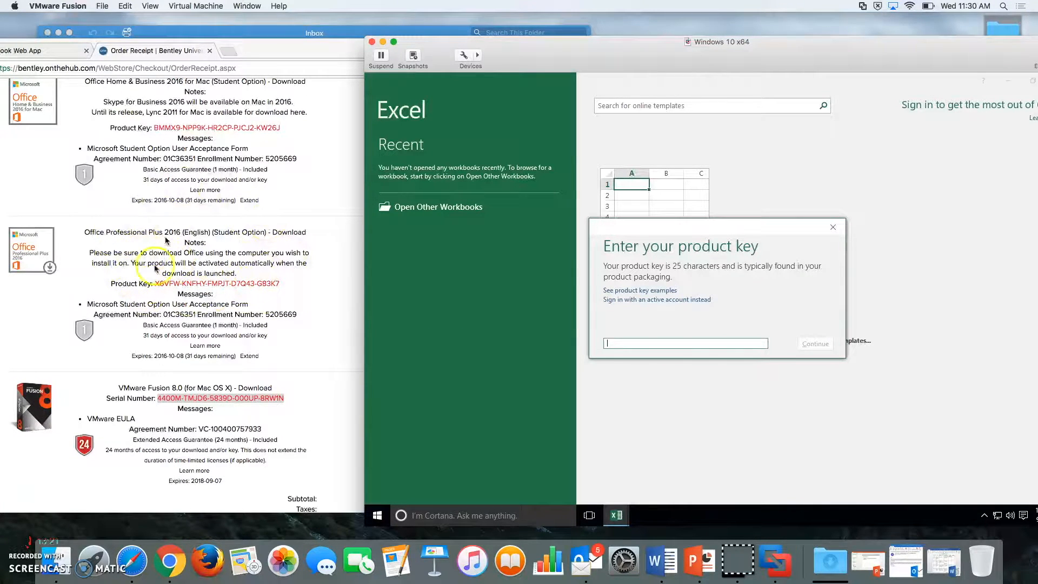
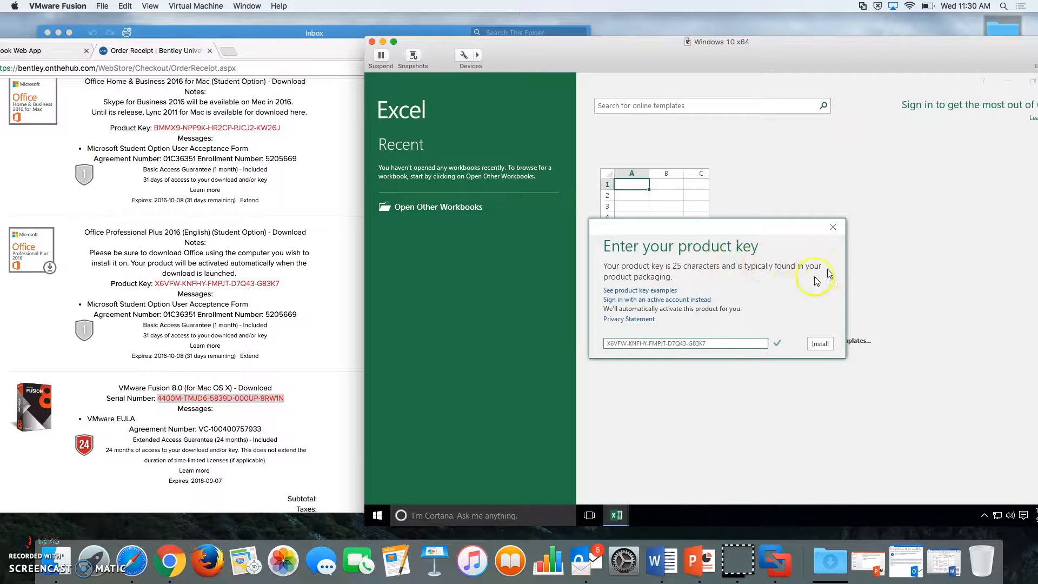
left_click(822, 345)
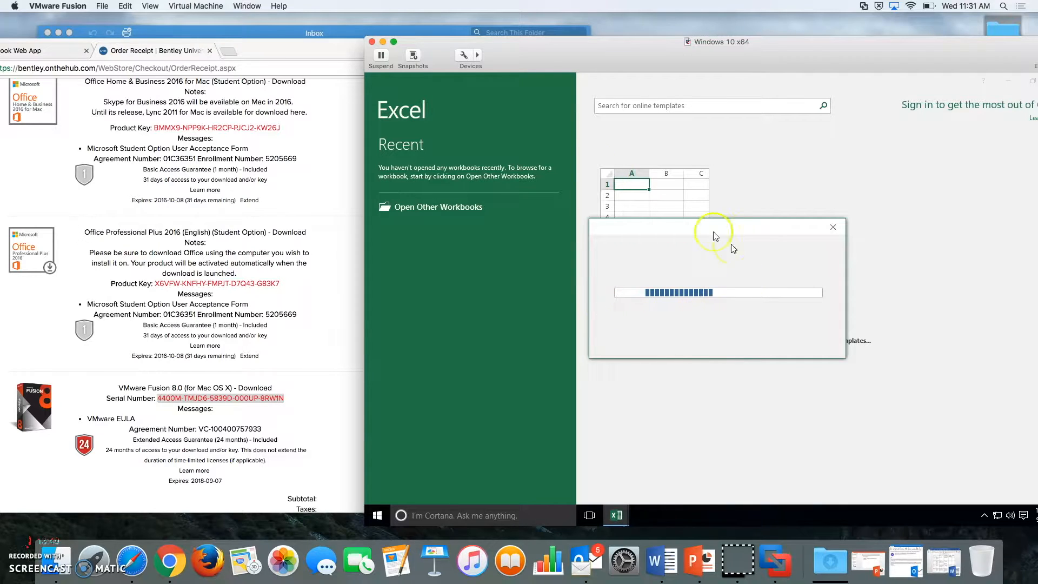
Dismiss the Activate Office and progress dialogs, then close Excel
left_click(271, 52)
left_click_drag(570, 54, 428, 40)
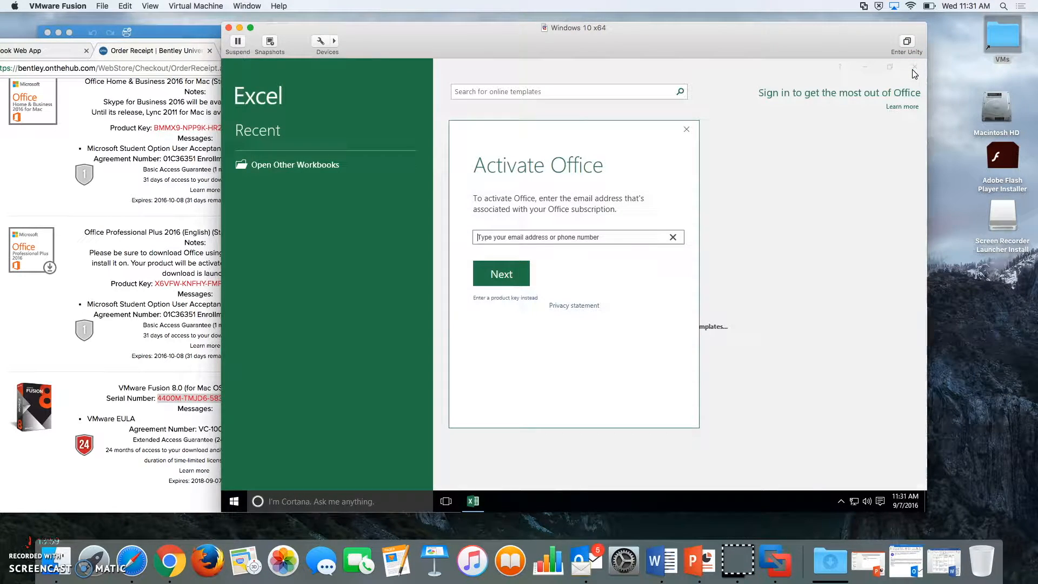
left_click(694, 131)
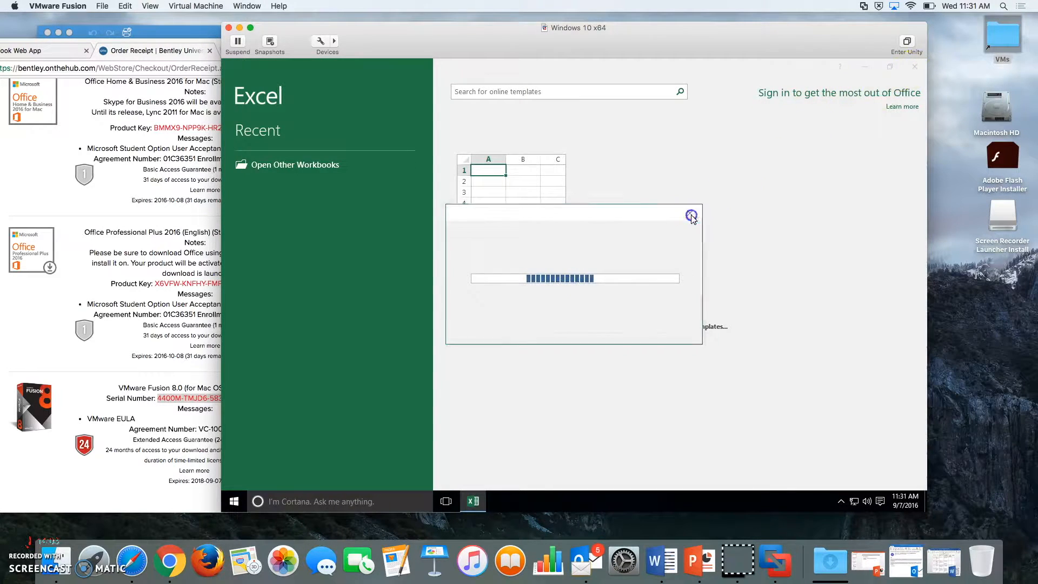
left_click(689, 213)
left_click(917, 67)
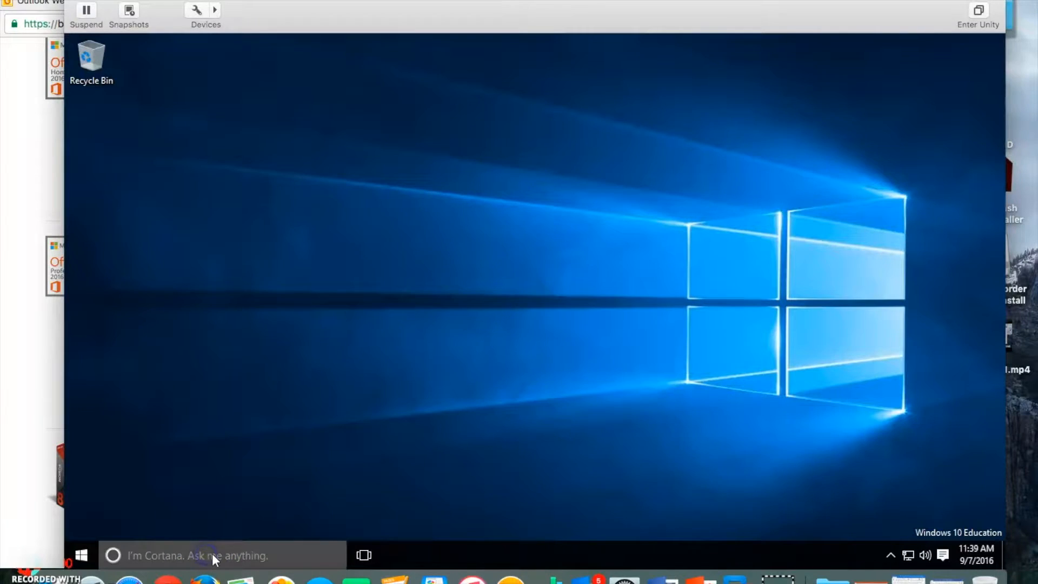
Search the web for chrome and open the official Chrome Browser page
left_click(213, 555)
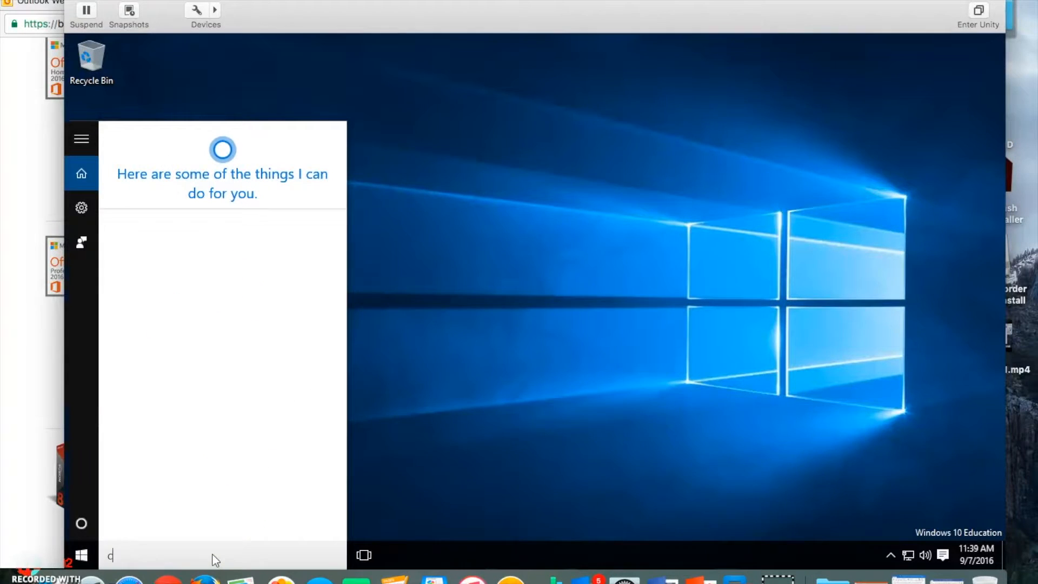
type("chrome")
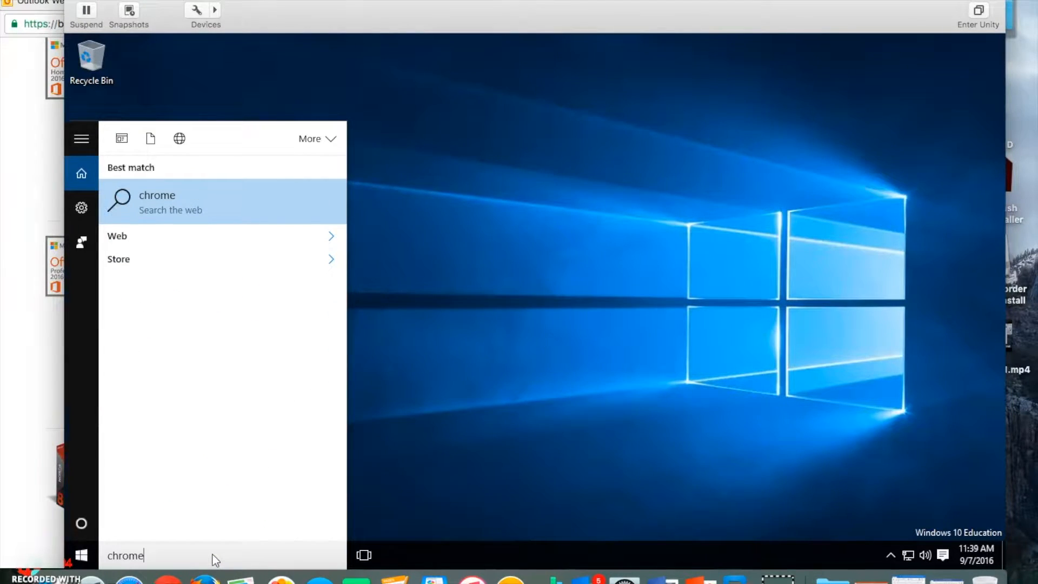
key("Return")
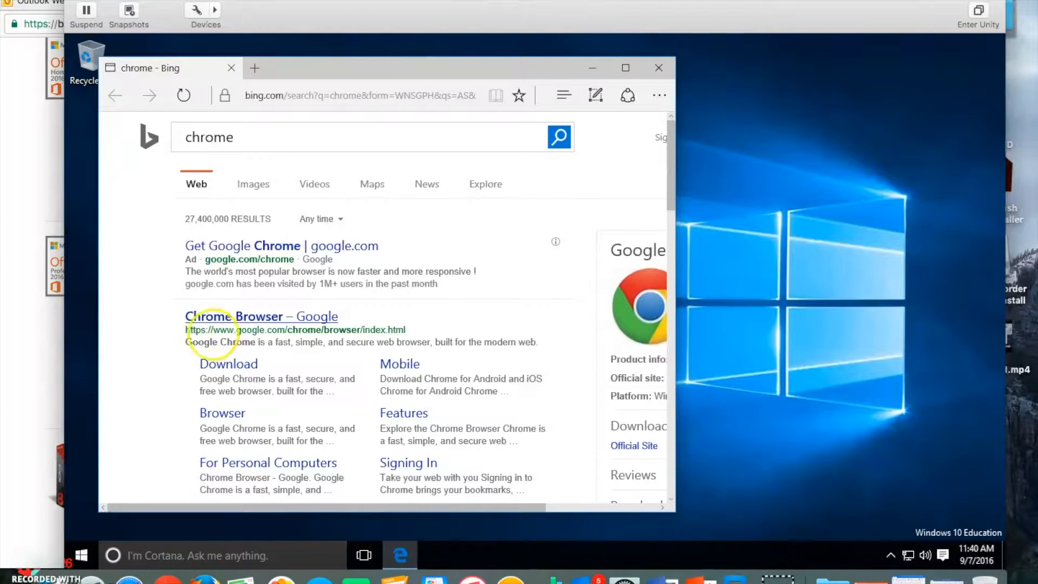
left_click(247, 319)
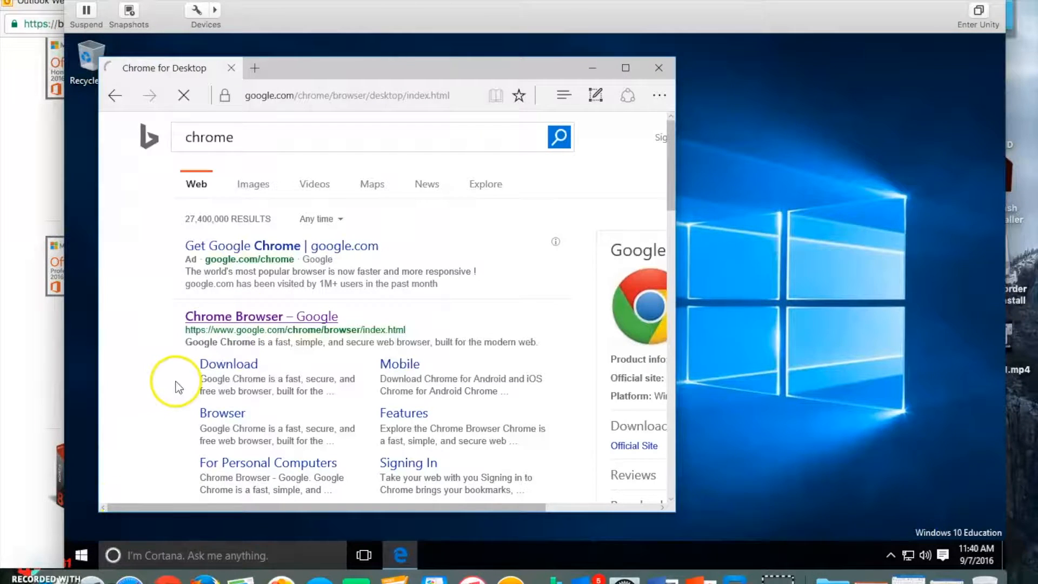
Download ChromeSetup.exe, run it, and allow the installer to make changes
left_click(352, 314)
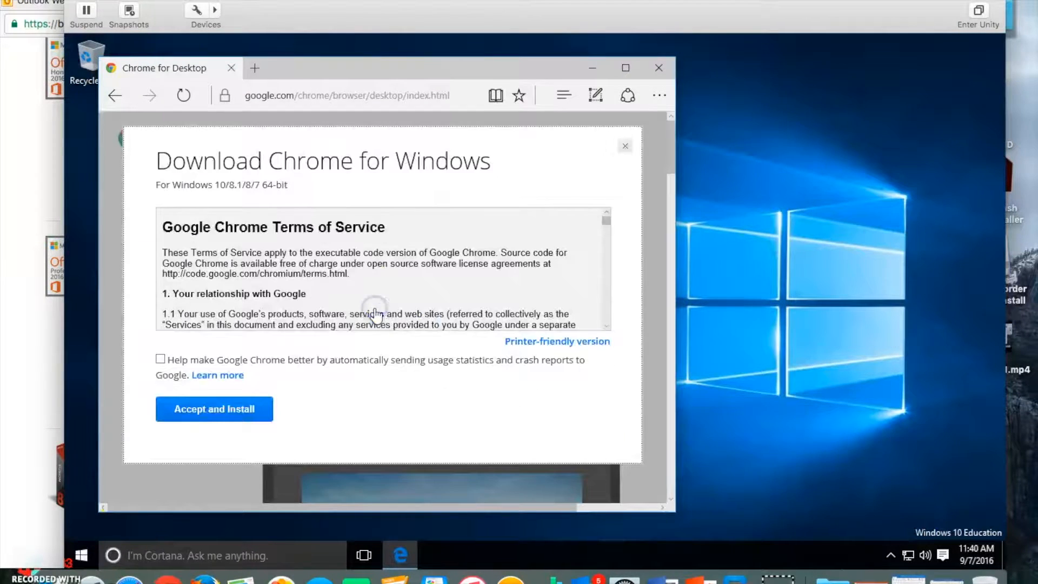
left_click(218, 409)
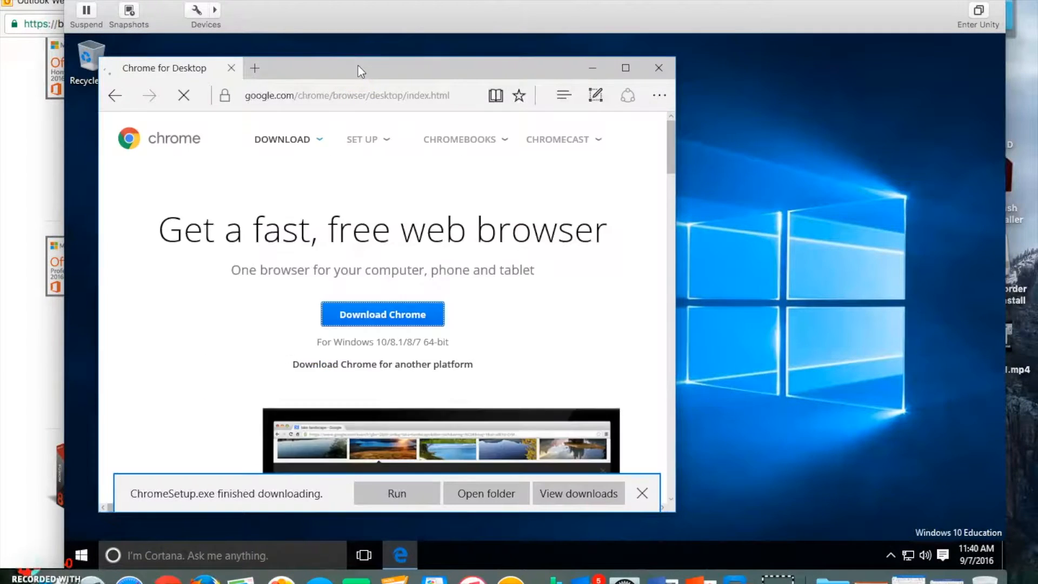
left_click(395, 495)
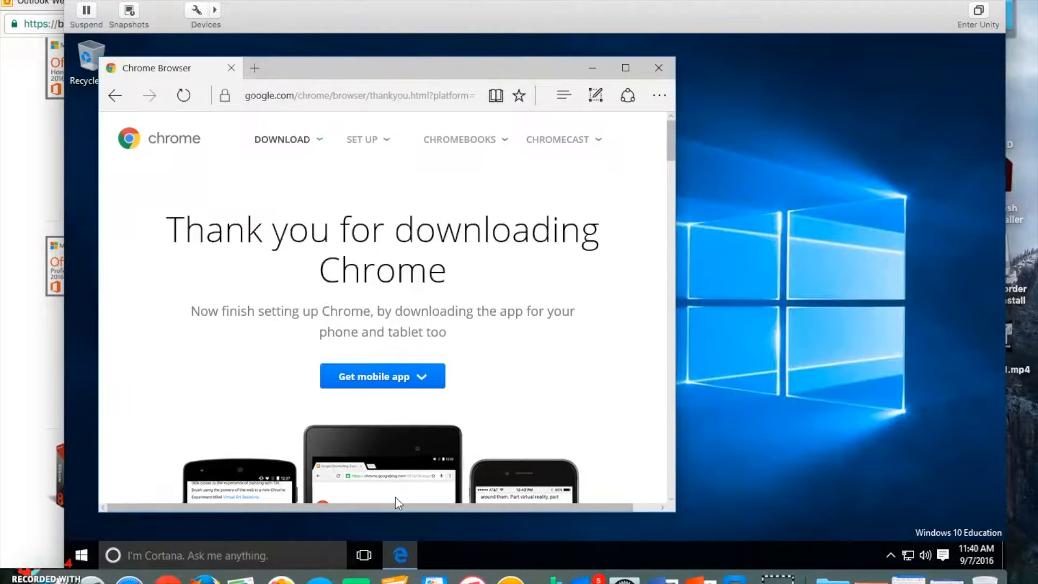
left_click(403, 418)
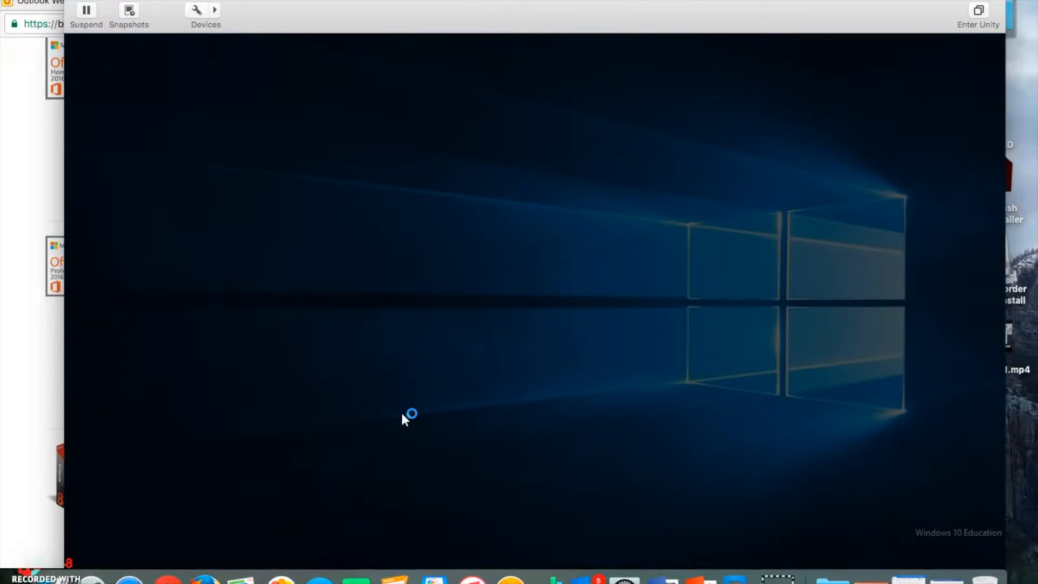
left_click(598, 322)
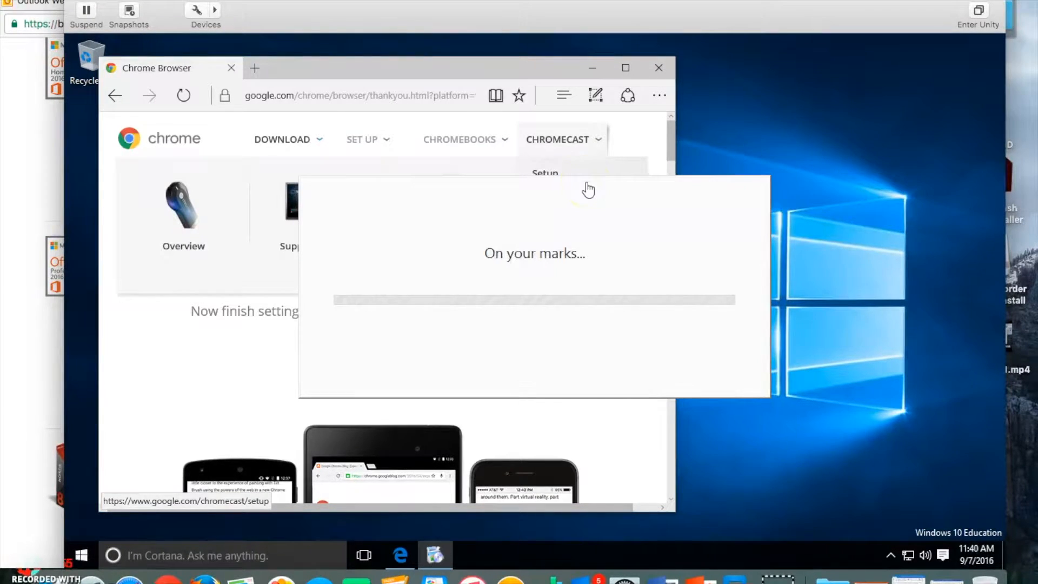
left_click(843, 0)
left_click(860, 29)
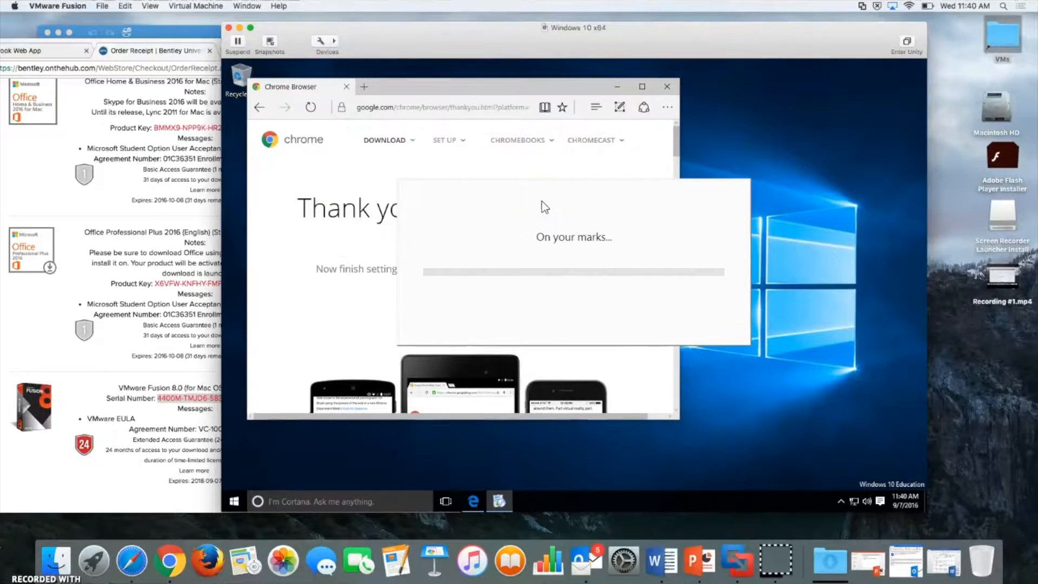
Close Edge and switch the Windows 10 virtual machine to full screen
left_click(666, 86)
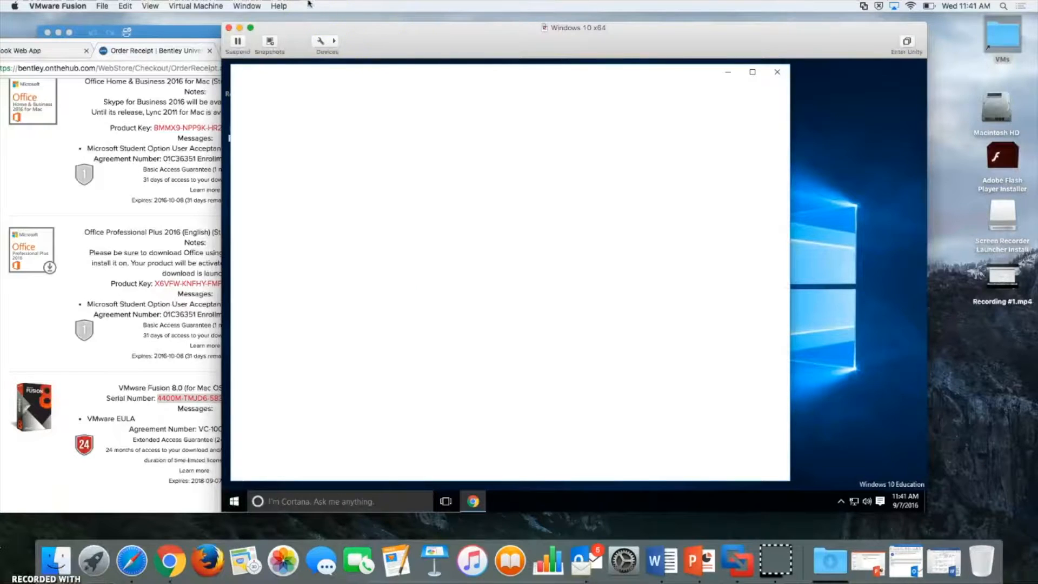
left_click(151, 6)
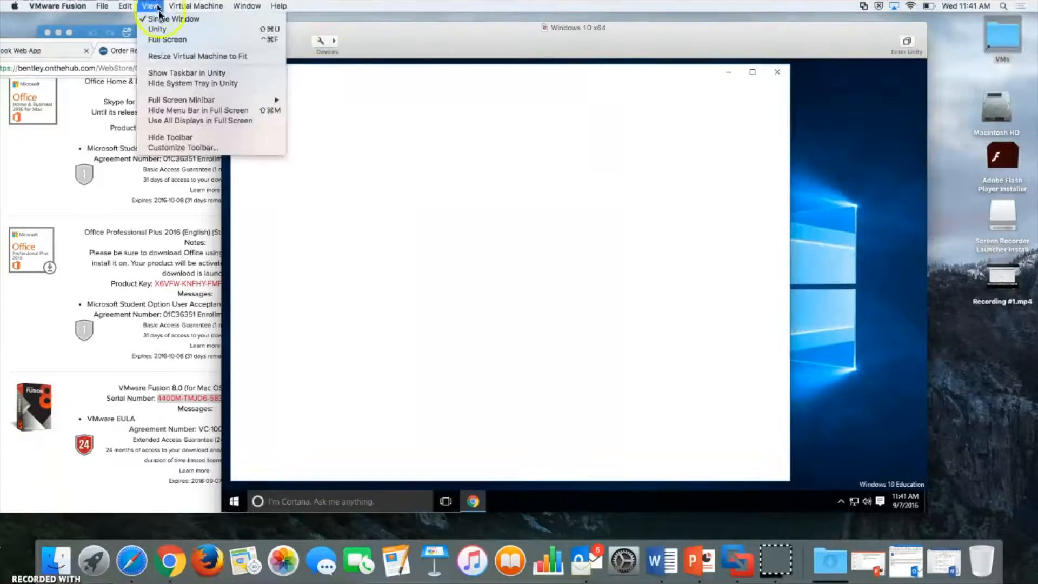
left_click(164, 41)
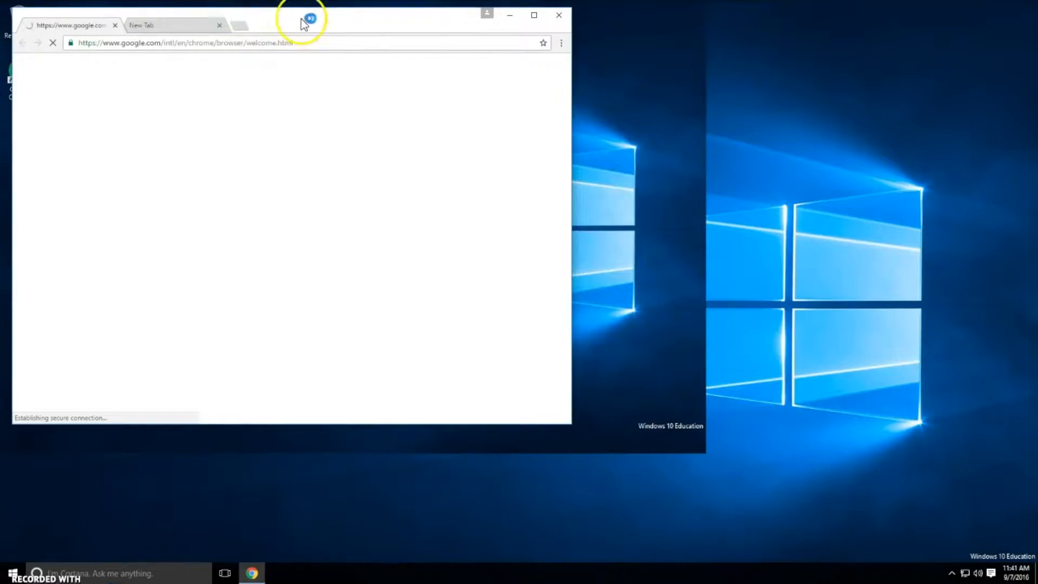
Maximize Chrome and keep only a fresh New Tab, closing Getting Started
left_click(535, 15)
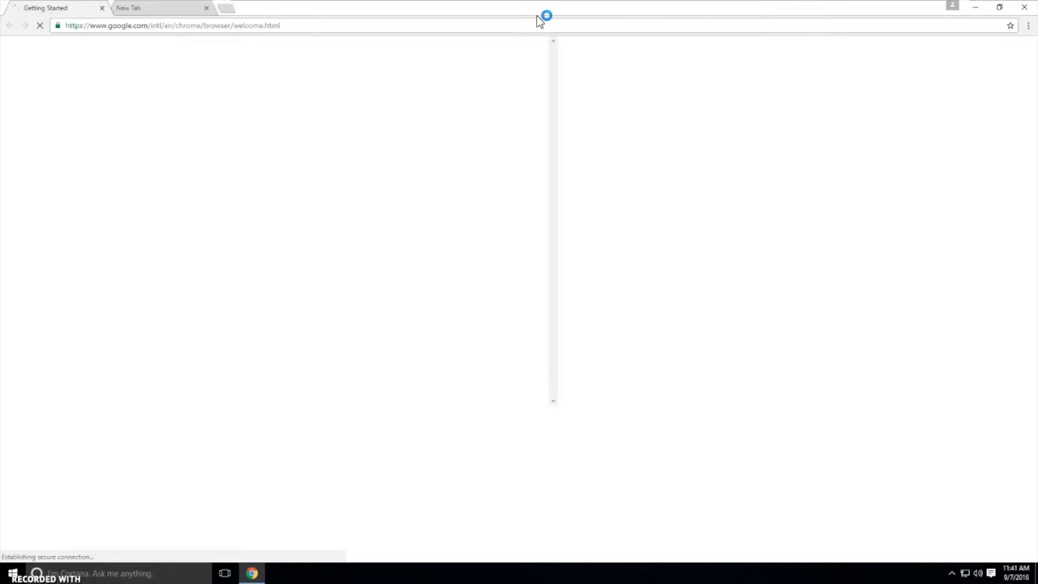
left_click(189, 8)
left_click(101, 8)
left_click(100, 26)
Search for filezilla and open the filezilla-project.org homepage
type("fi")
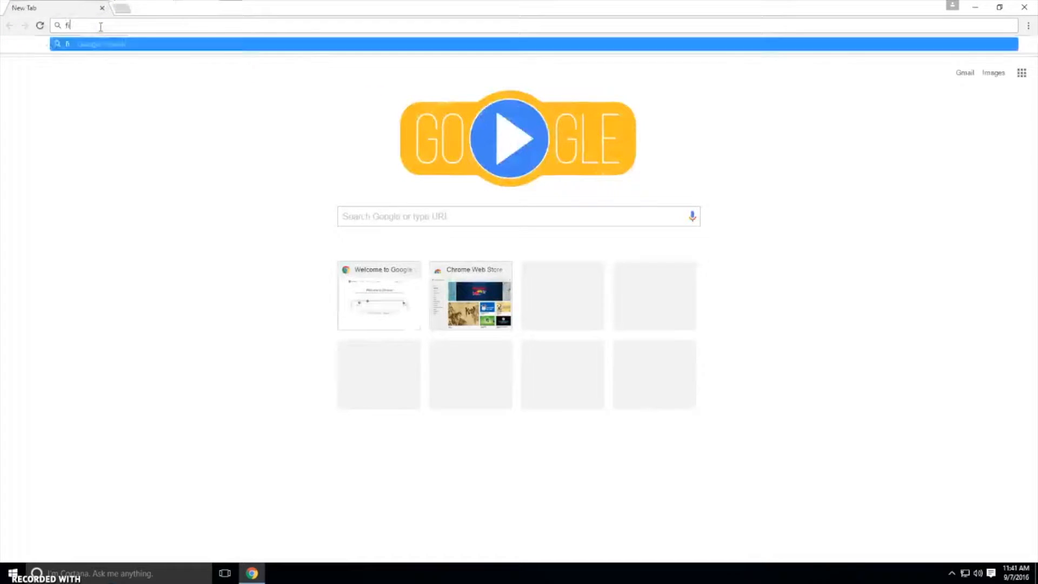
type("lezilla")
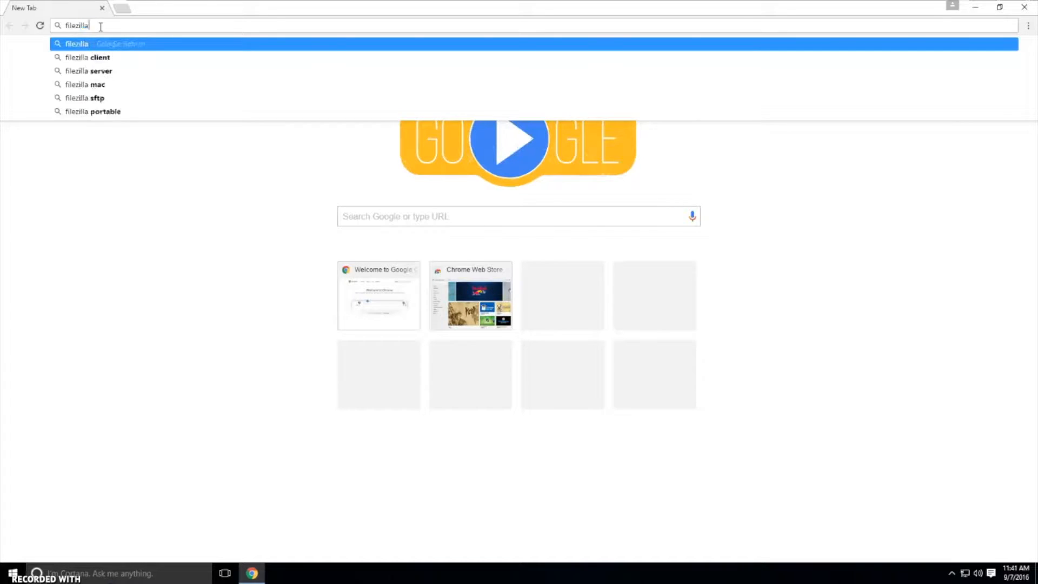
key("Return")
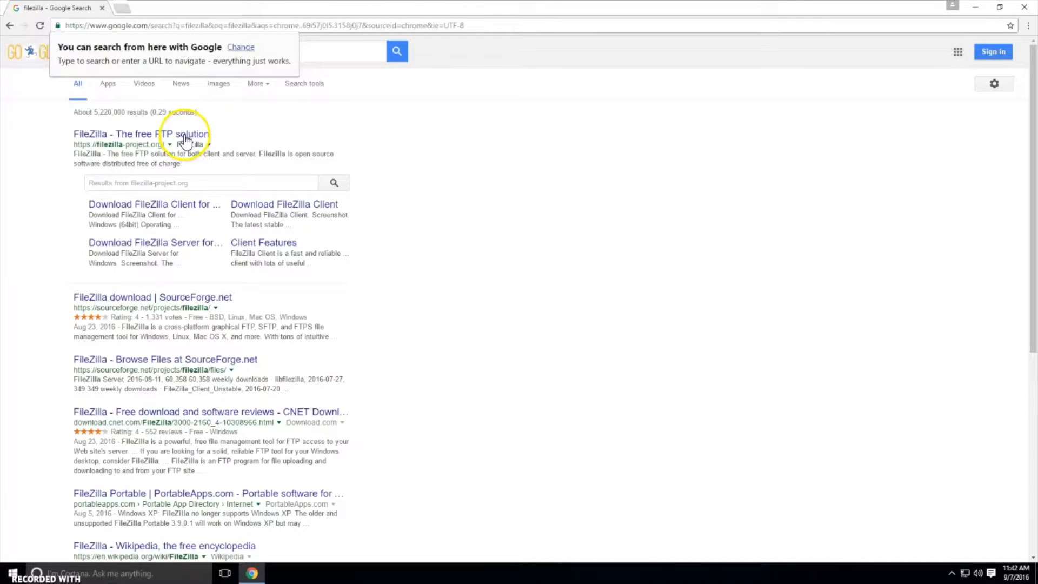
left_click(183, 137)
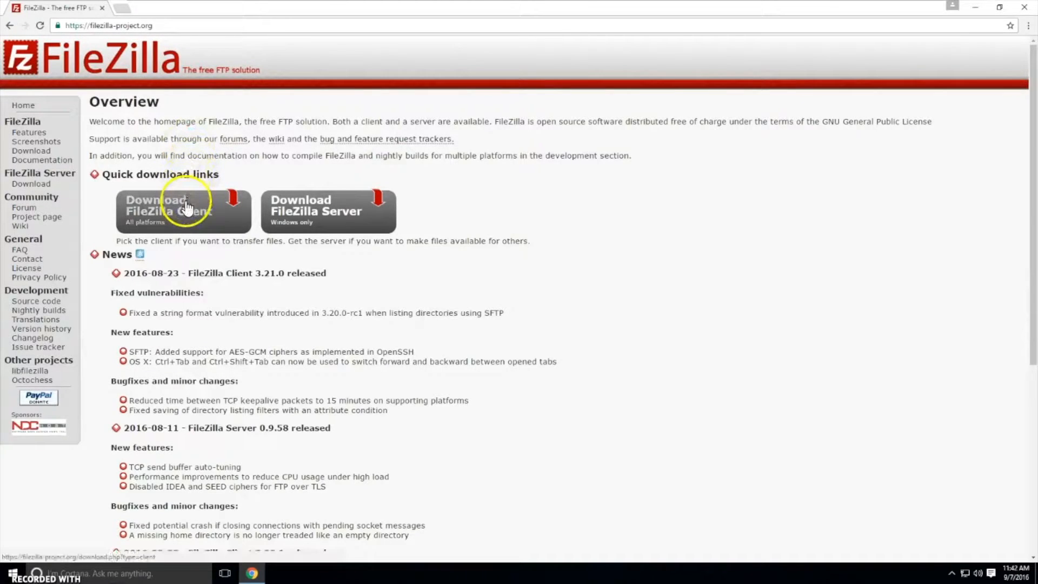
Download the FileZilla Client 3.21.0 installer and run it, approving the UAC prompt
left_click(185, 207)
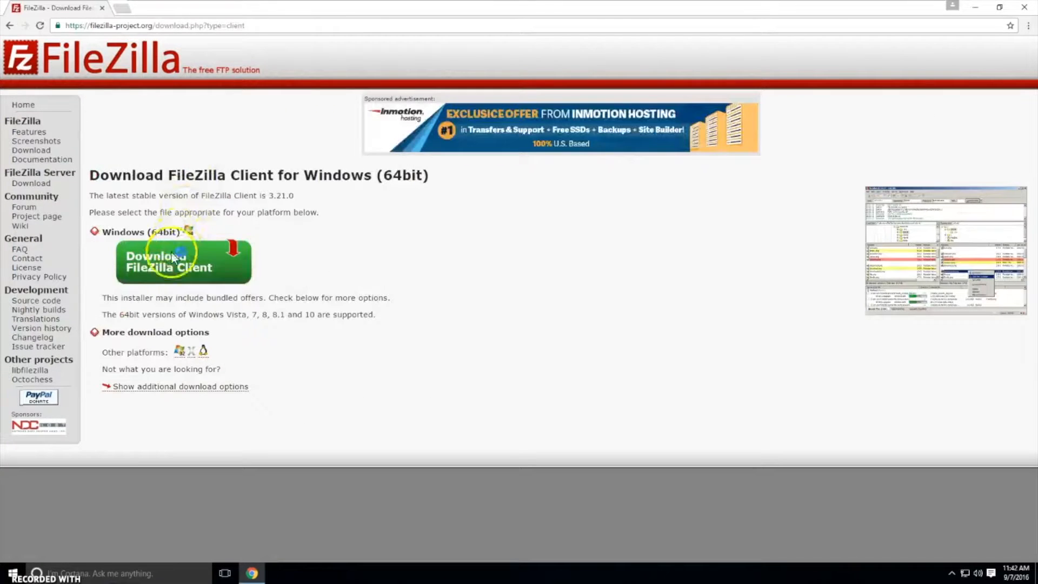
left_click(172, 266)
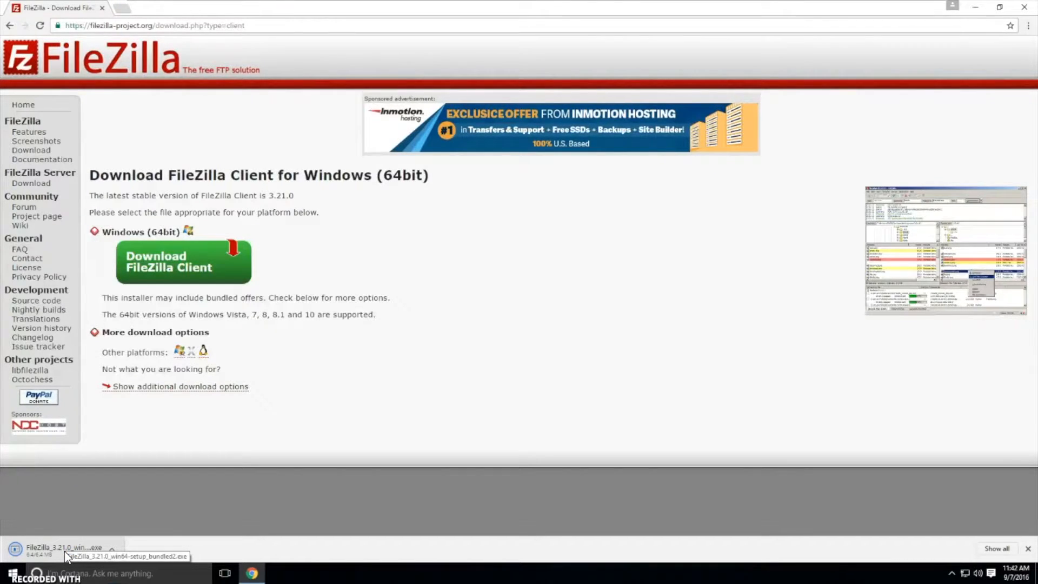
left_click(64, 550)
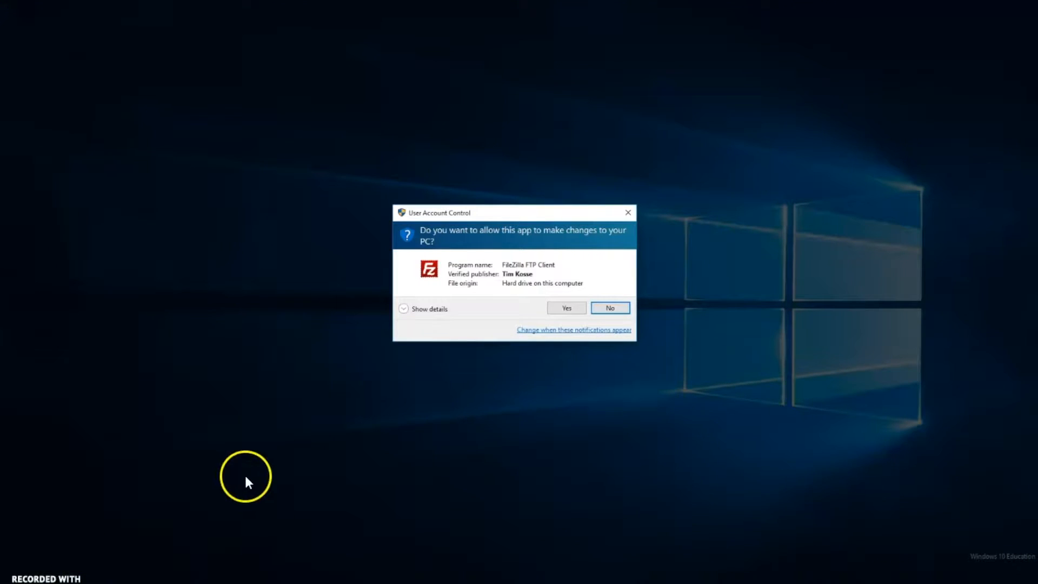
left_click(566, 307)
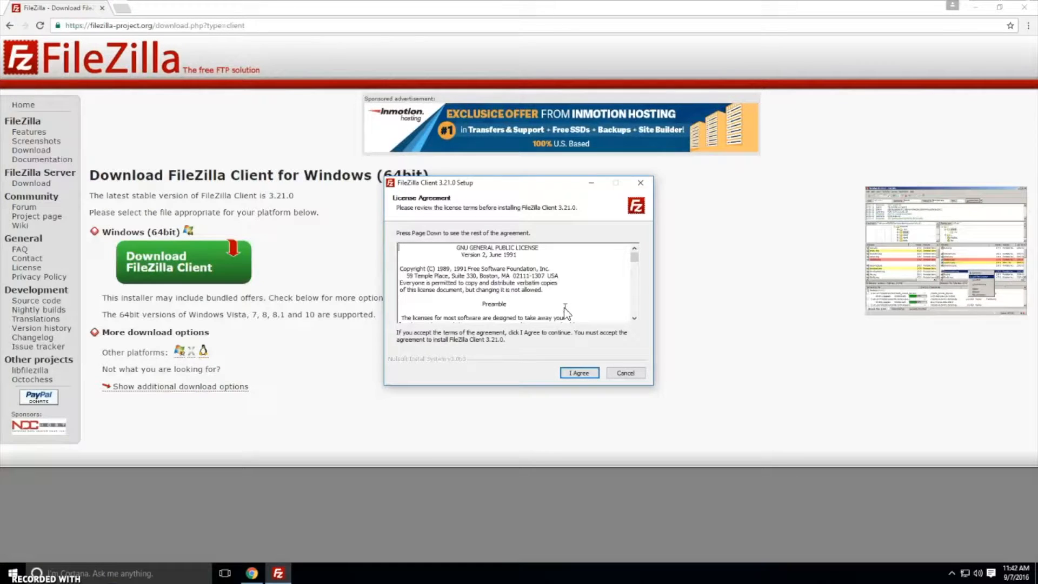
Accept the licence, decline Ad-Aware and install with default components, location and Start Menu folder
left_click(577, 373)
left_click(576, 373)
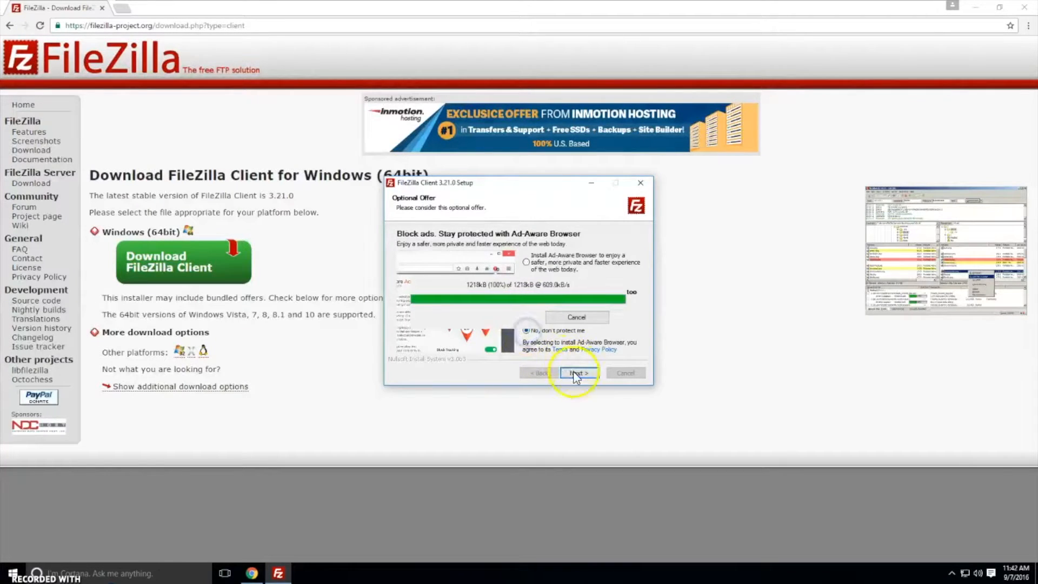
left_click(574, 373)
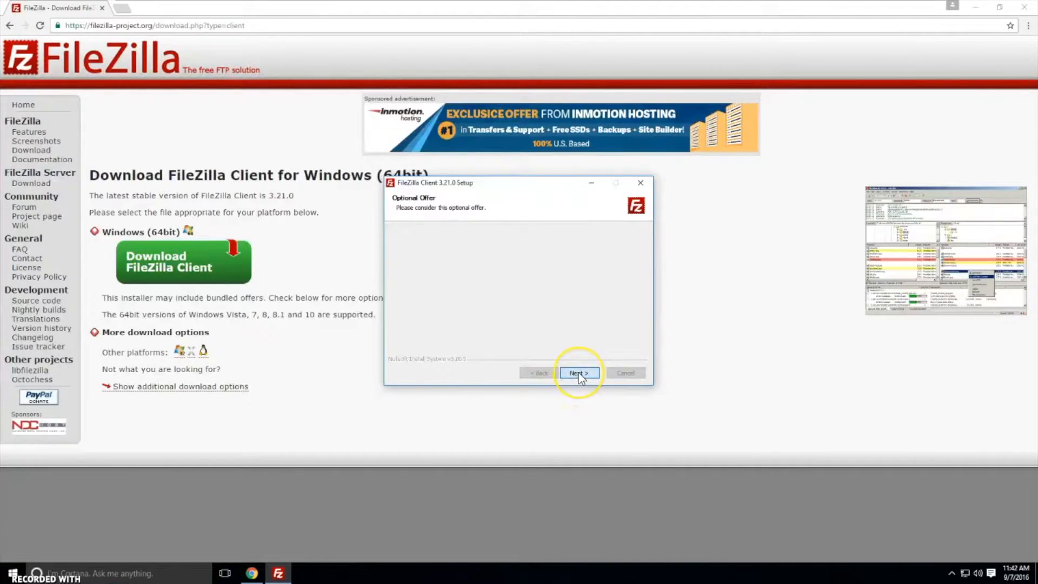
left_click(579, 373)
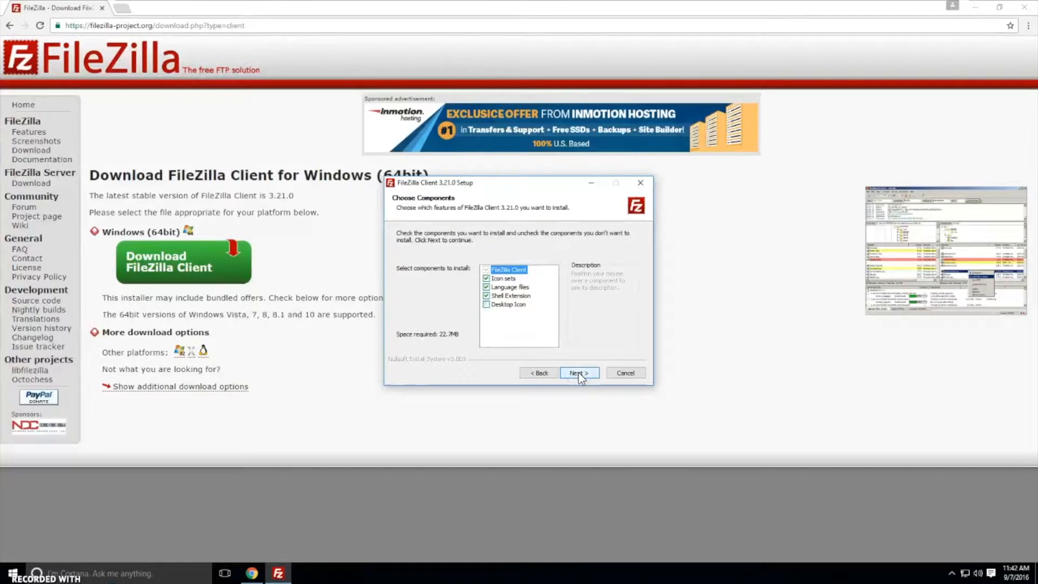
left_click(578, 373)
left_click(579, 373)
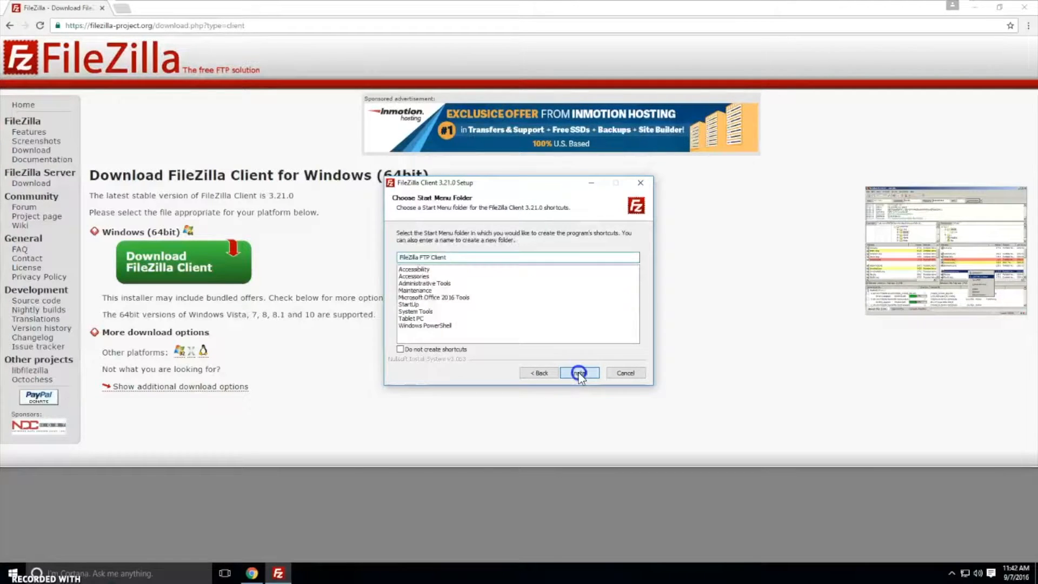
left_click(579, 373)
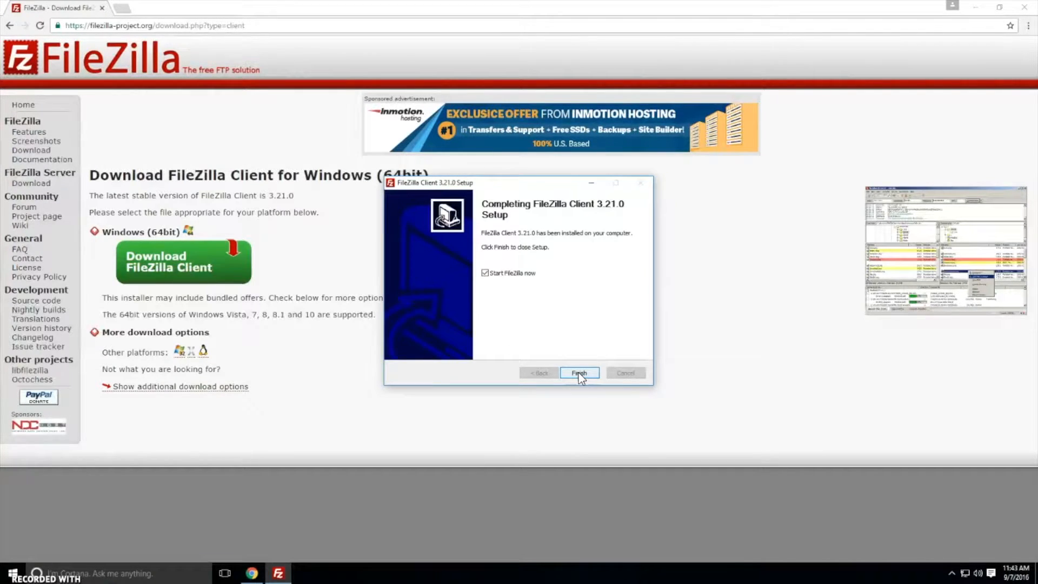
Finish setup, dismiss the Welcome to FileZilla message and close FileZilla
left_click(579, 373)
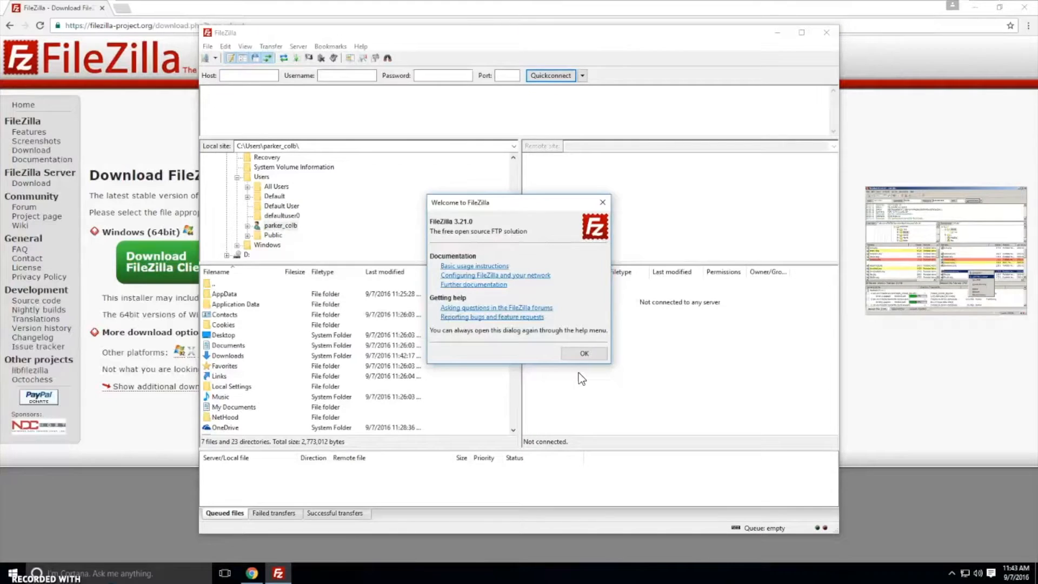
left_click(579, 352)
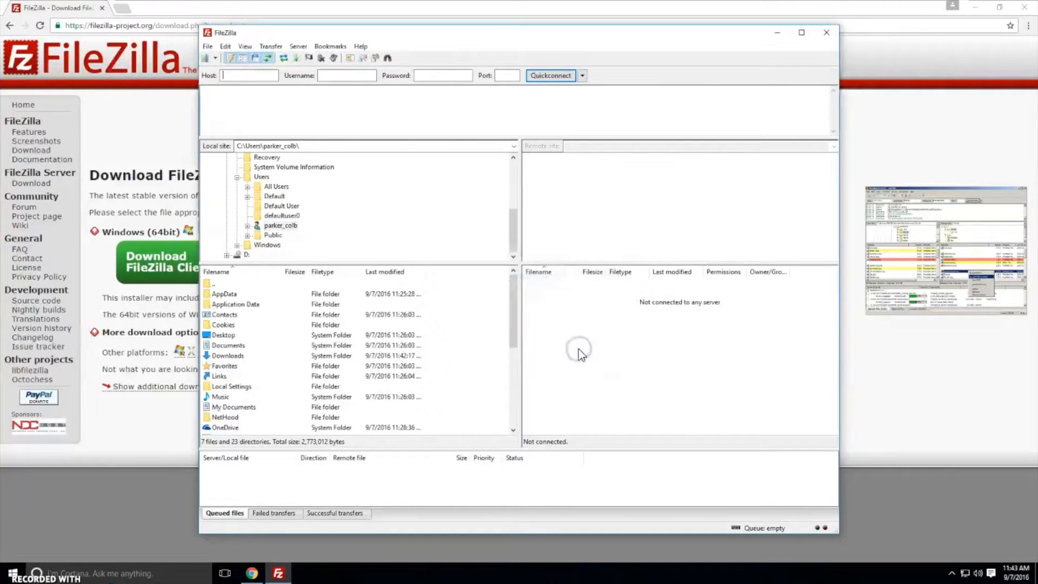
left_click(826, 33)
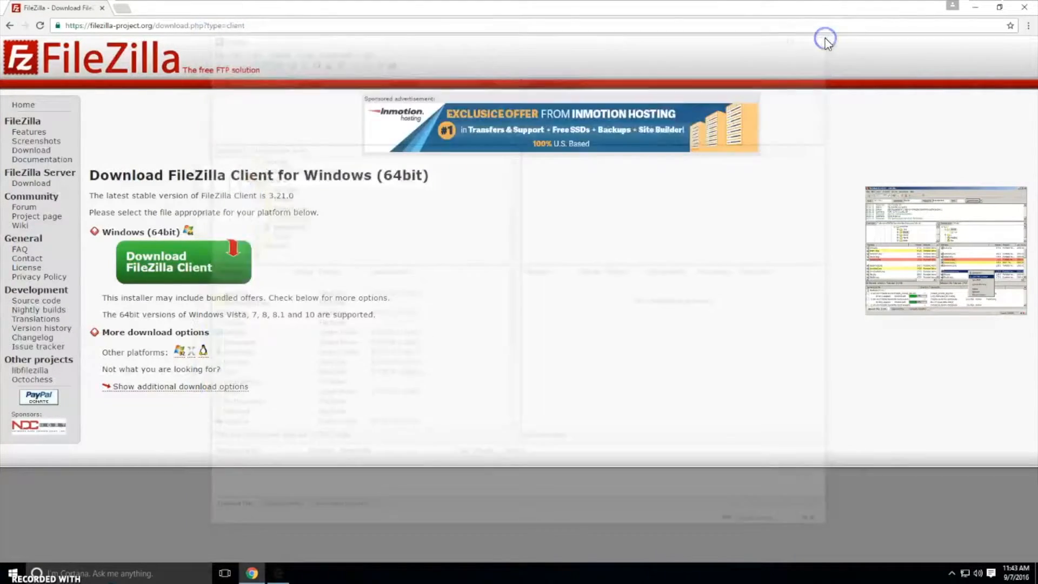
Load cis.bentley.edu/sandbox in Chrome's address bar
left_click(341, 26)
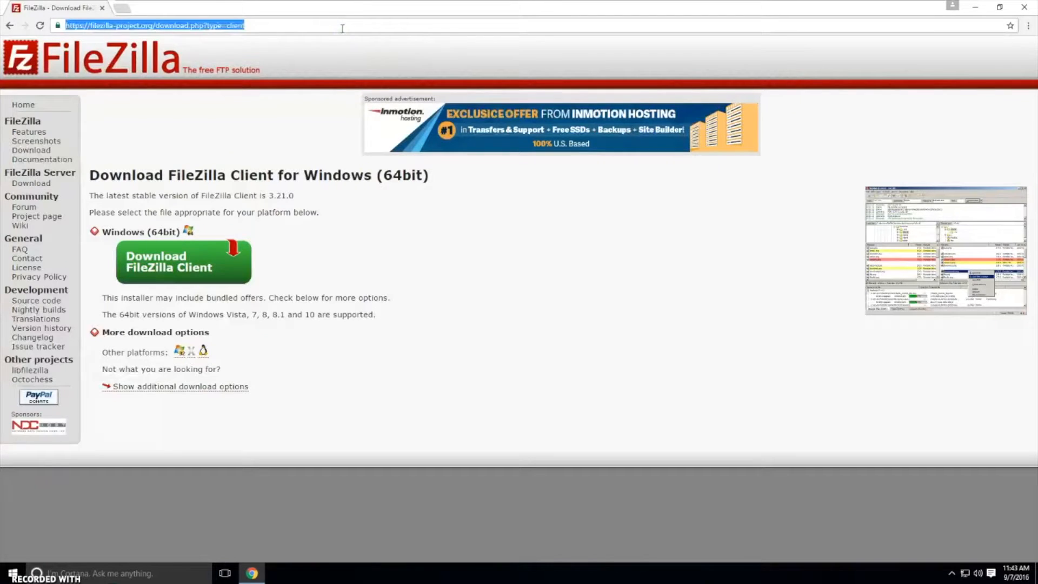
type("cis.bentley.edy")
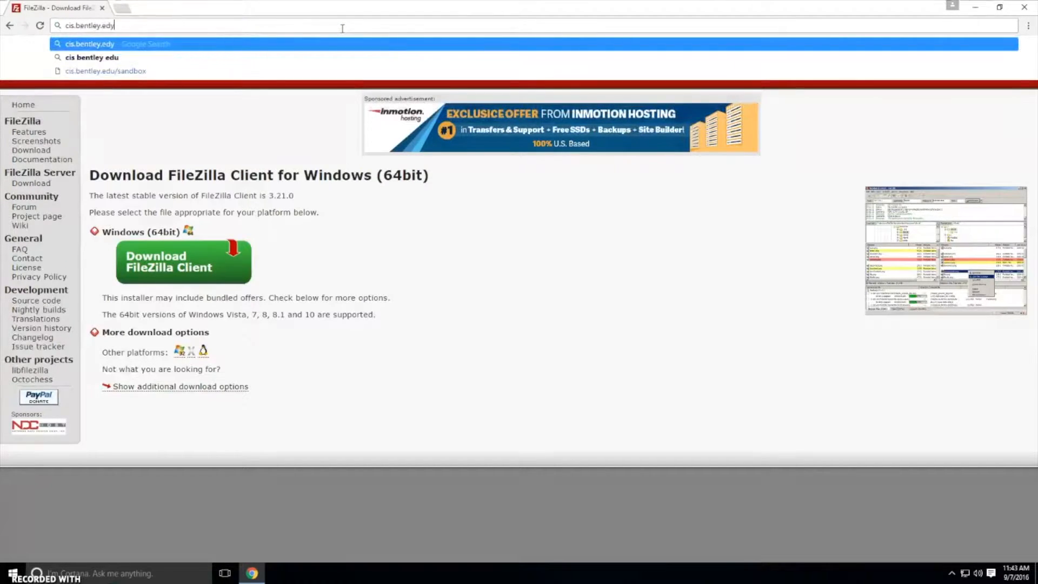
key("BackSpace")
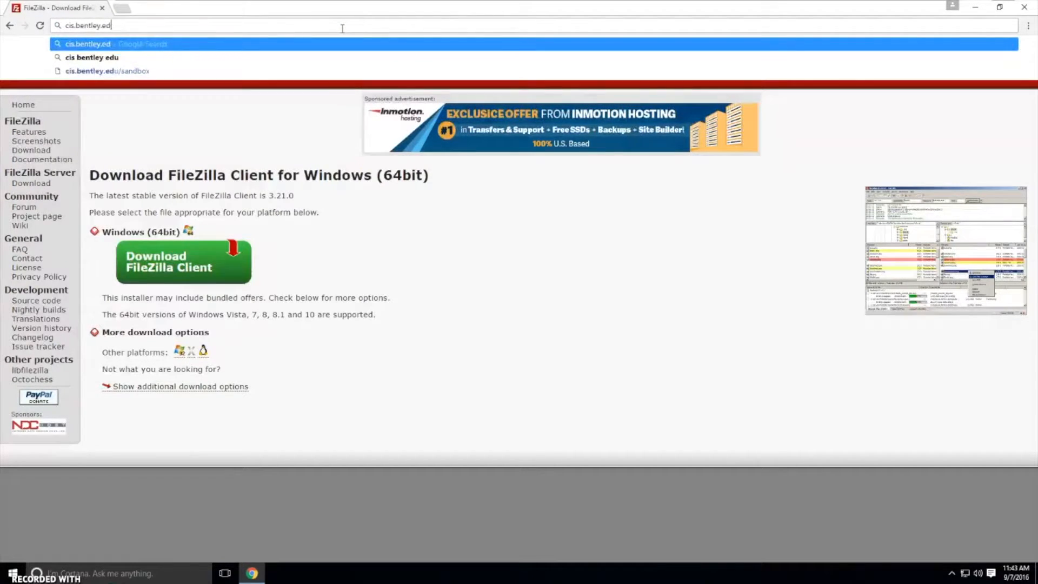
type("u/sandbox")
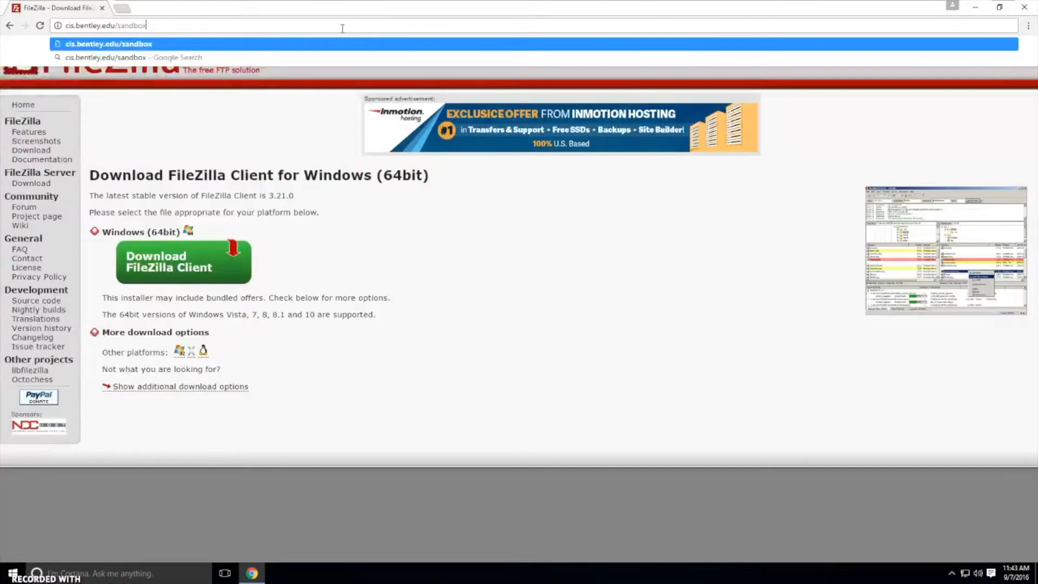
key("Return")
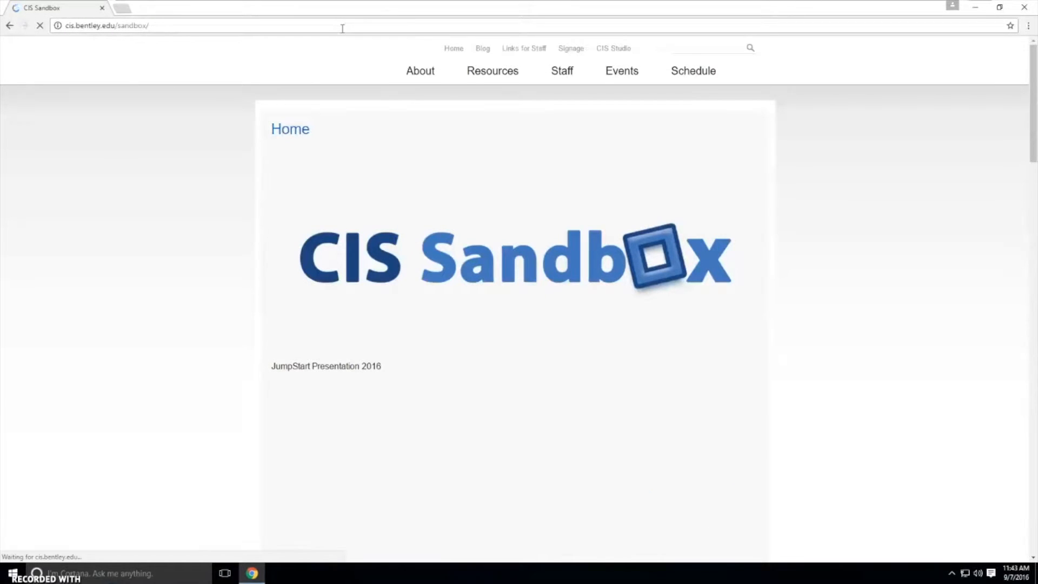
Jump the embedded JumpStart slideshow to slide 35, Software Installations: Install Brackets
scroll(367, 161, "down", 5)
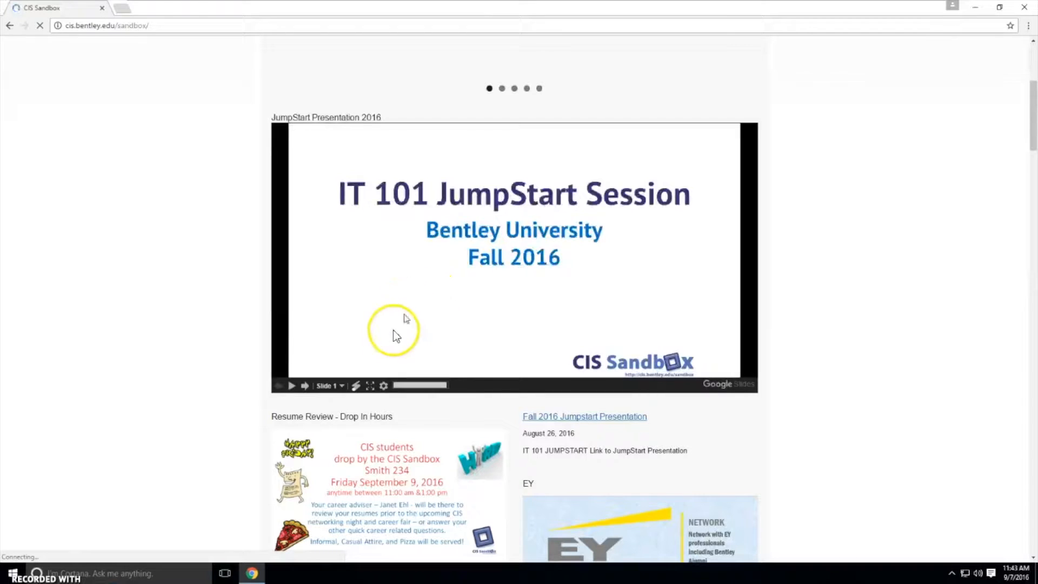
left_click(342, 386)
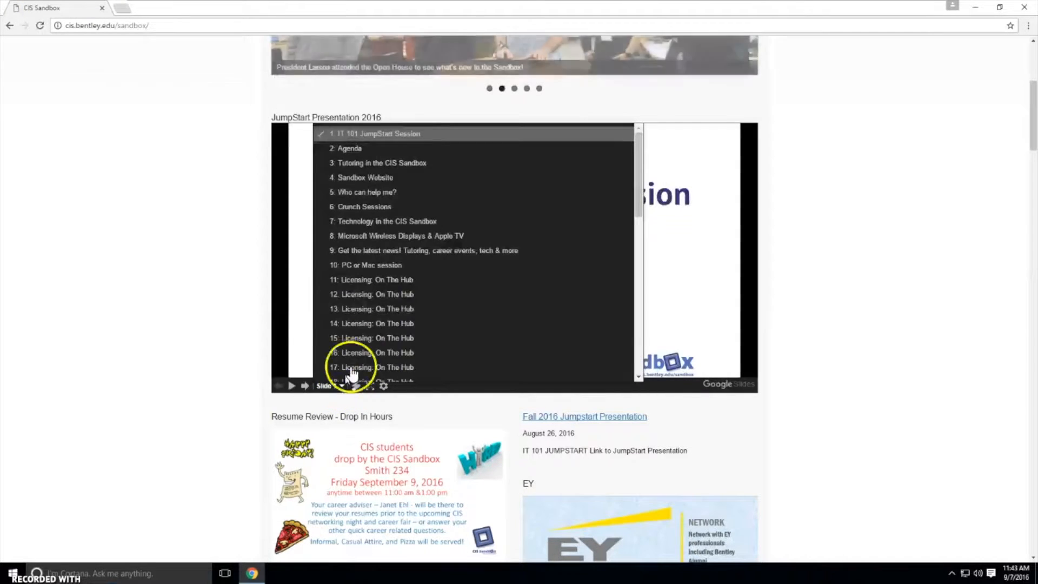
scroll(363, 347, "down", 3)
scroll(365, 349, "down", 3)
left_click(365, 306)
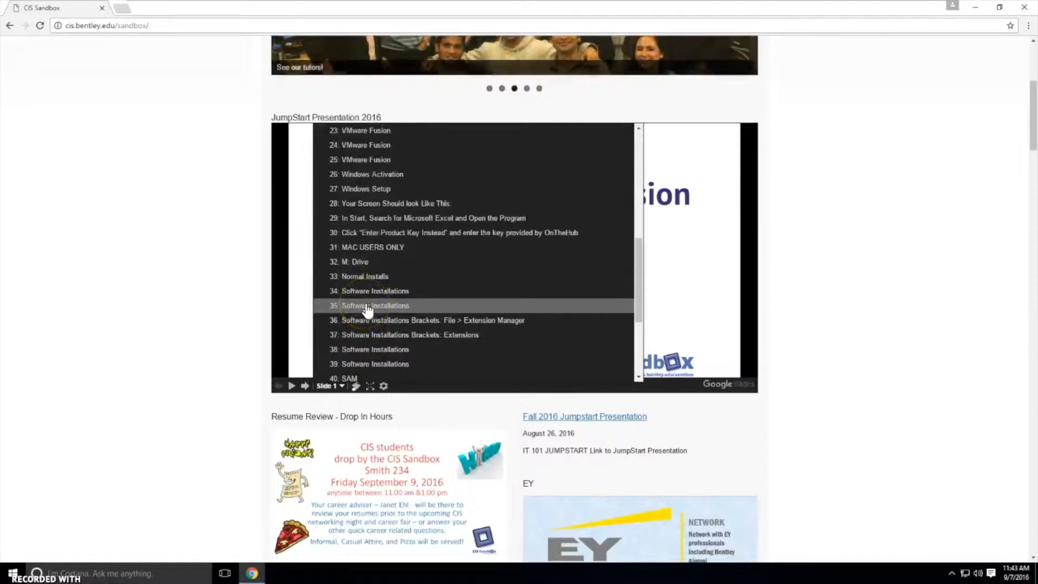
left_click(416, 307)
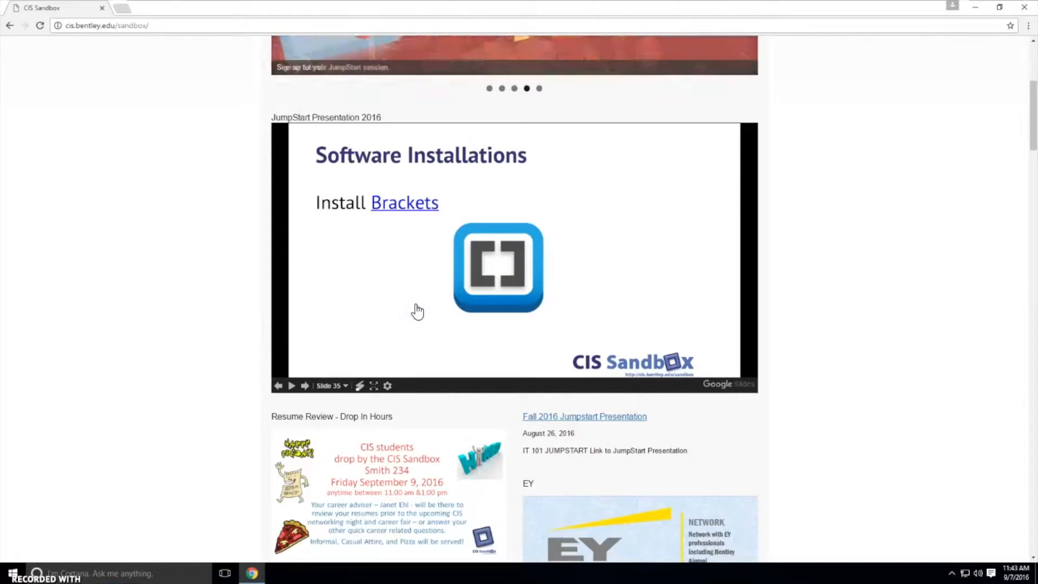
Follow the slide's Brackets link, download Brackets 1.7 and run Brackets.Release.1.7.msi
left_click(410, 212)
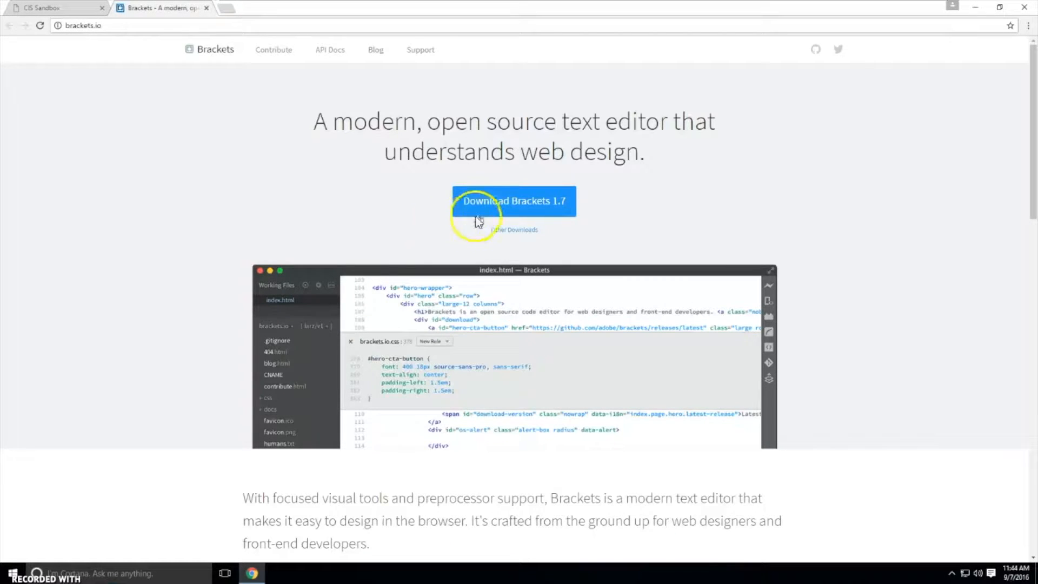
left_click(506, 210)
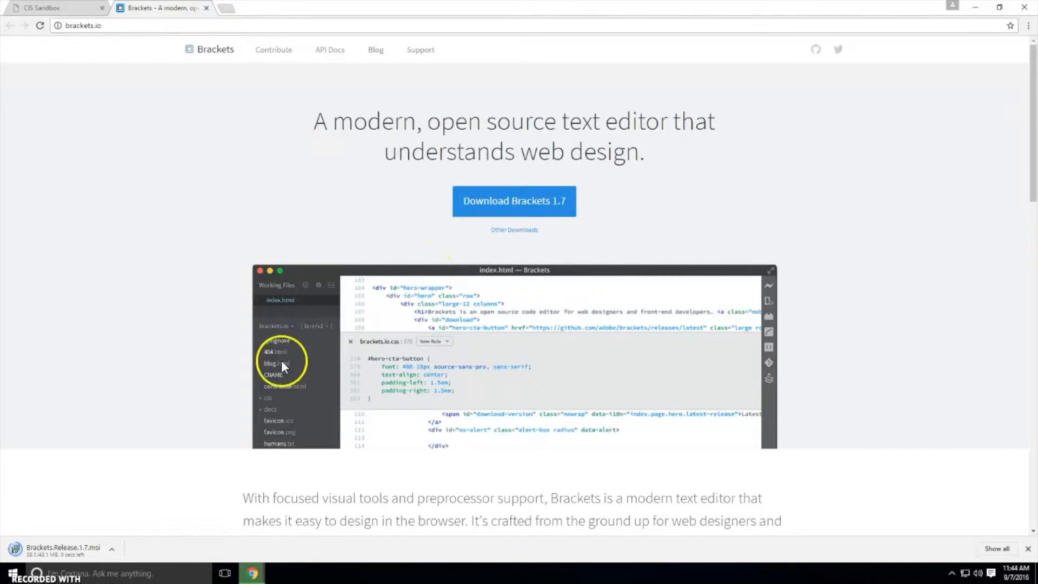
left_click(57, 547)
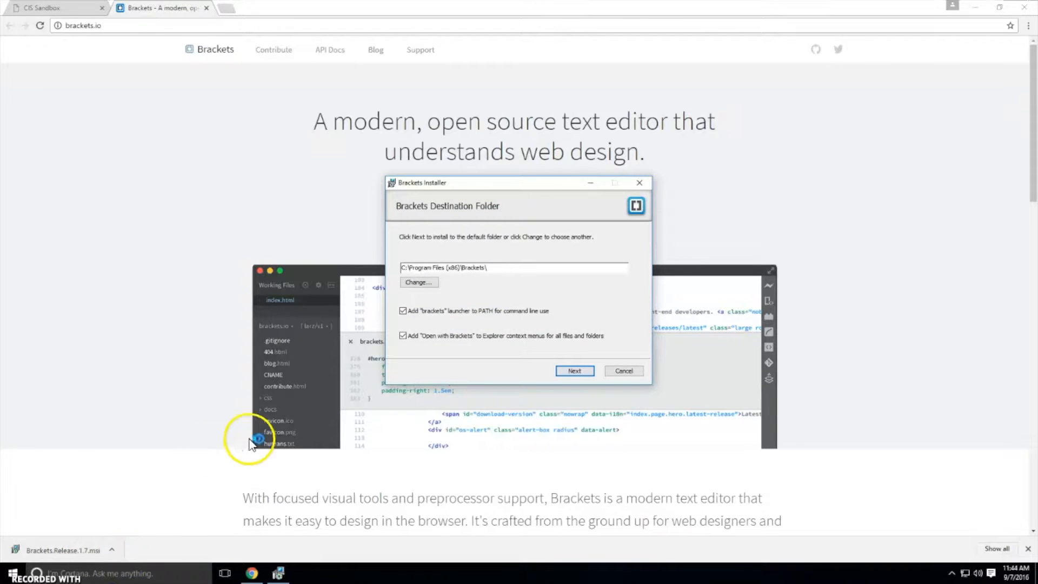
Install Brackets to the default Program Files folder, approve UAC and click Finish
left_click(572, 370)
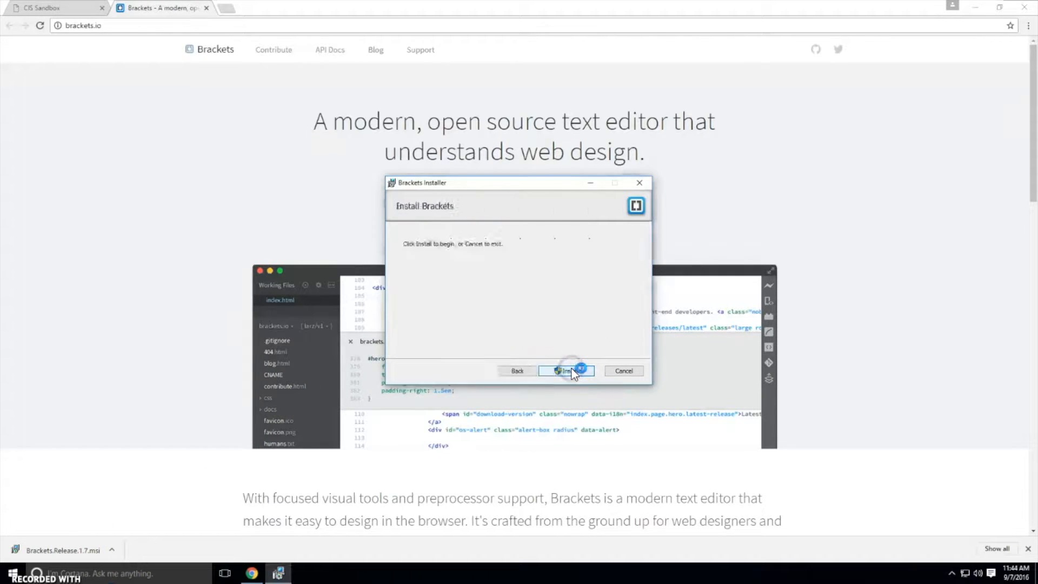
left_click(573, 371)
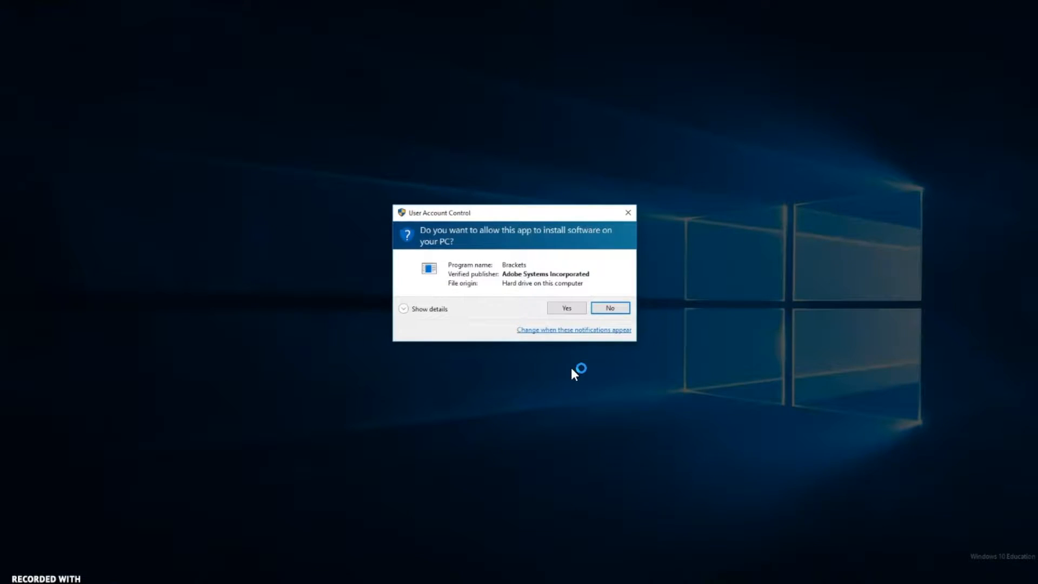
left_click(564, 308)
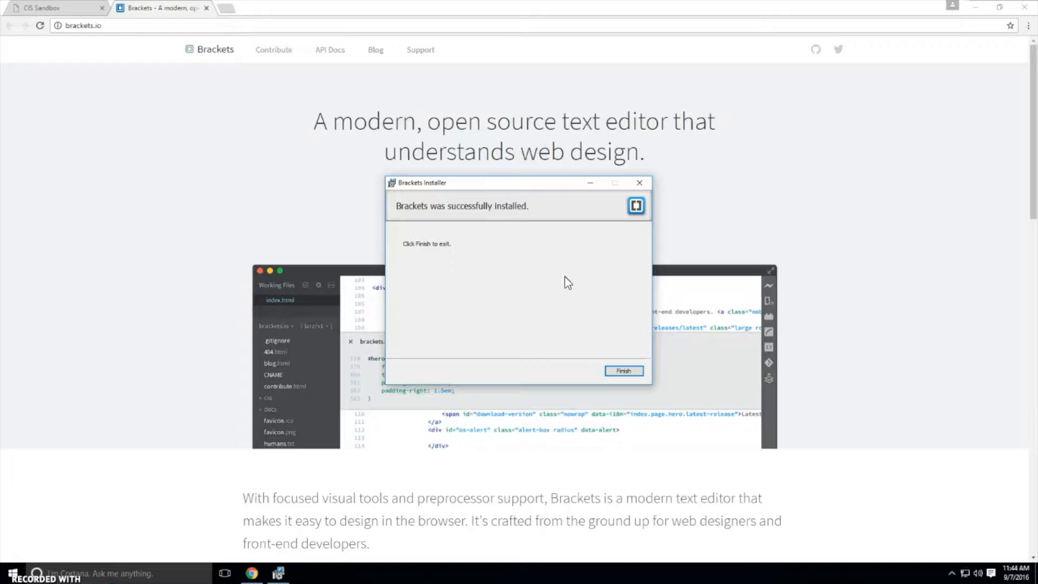
left_click(622, 369)
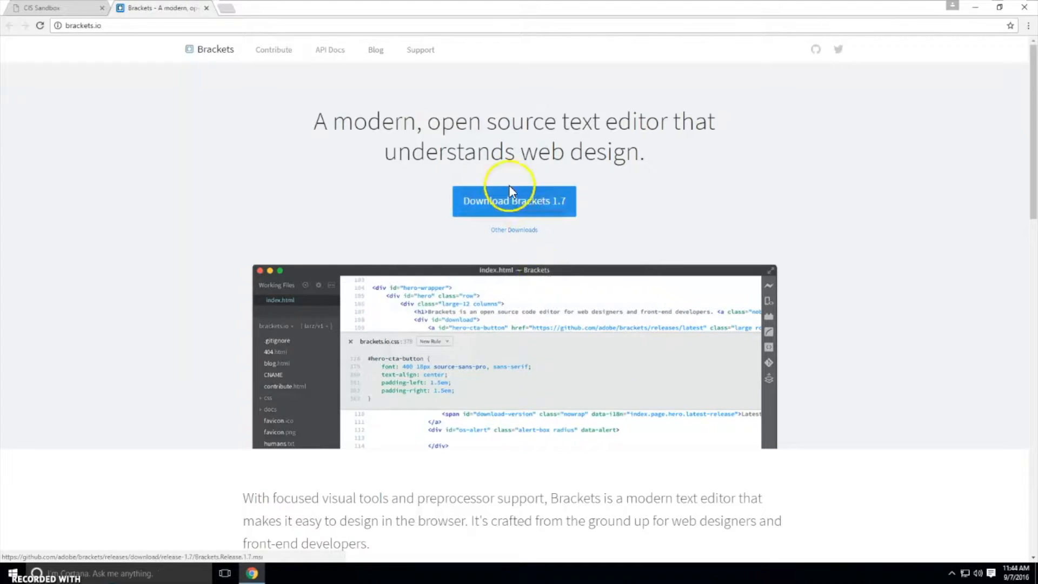
Minimize Chrome and launch Brackets from Windows search
left_click(972, 12)
left_click(116, 567)
type("hracke")
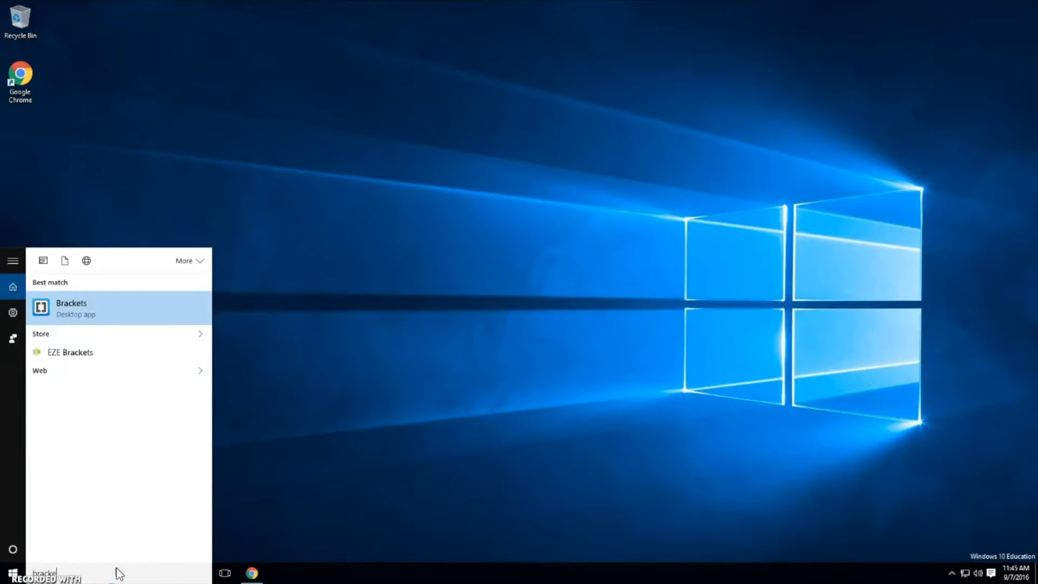
left_click(77, 318)
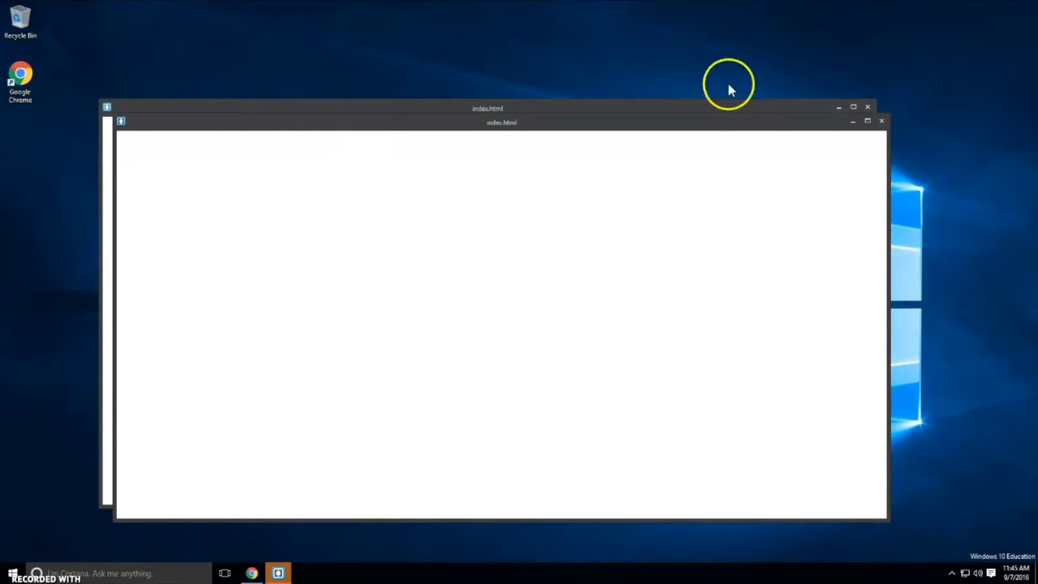
Close the duplicate index.html window, reposition Brackets and allow it through the firewall
left_click(881, 120)
left_click_drag(683, 106, 694, 81)
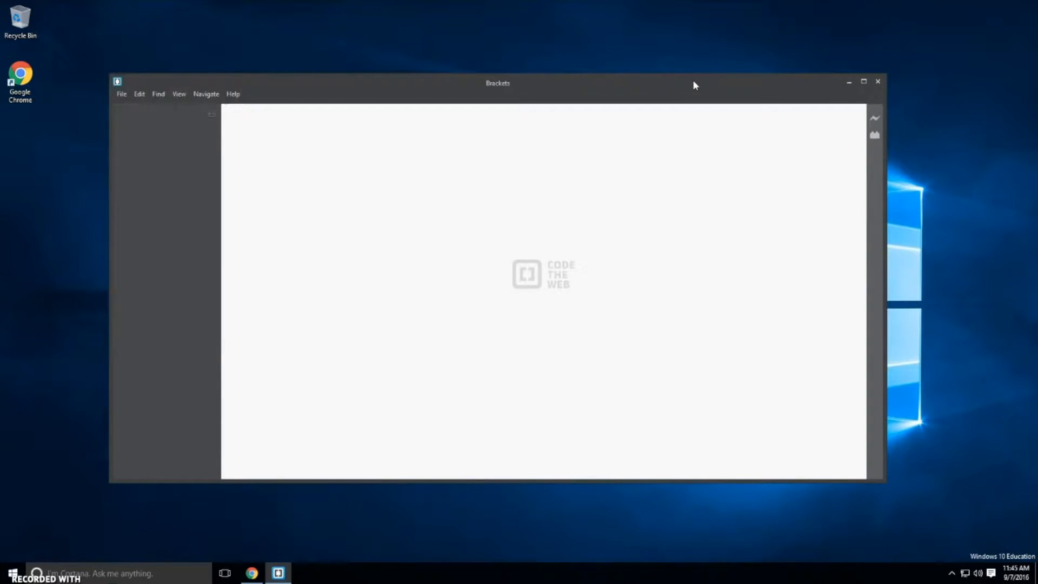
left_click_drag(626, 82, 638, 71)
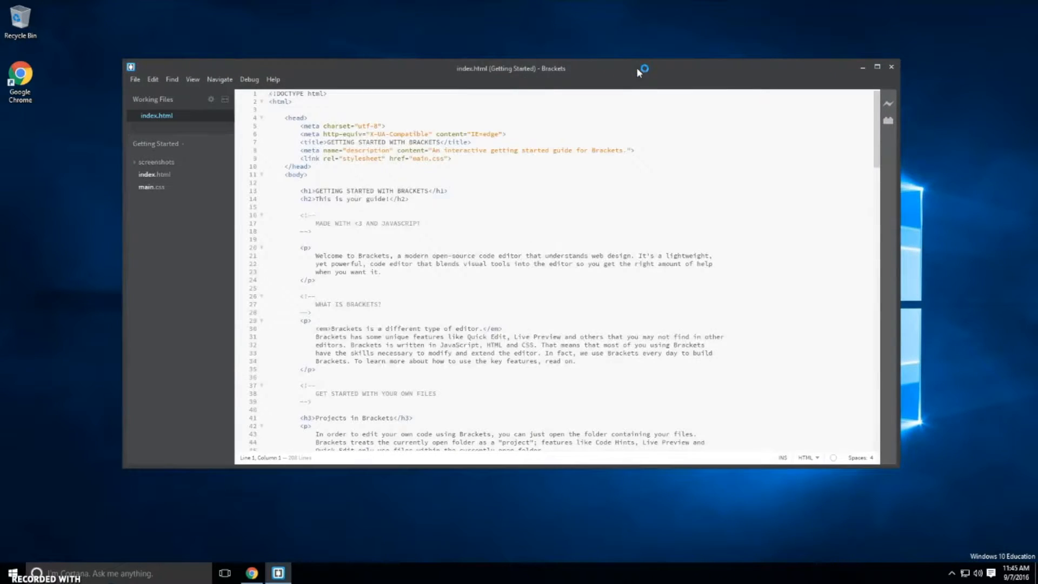
left_click(582, 384)
left_click(583, 384)
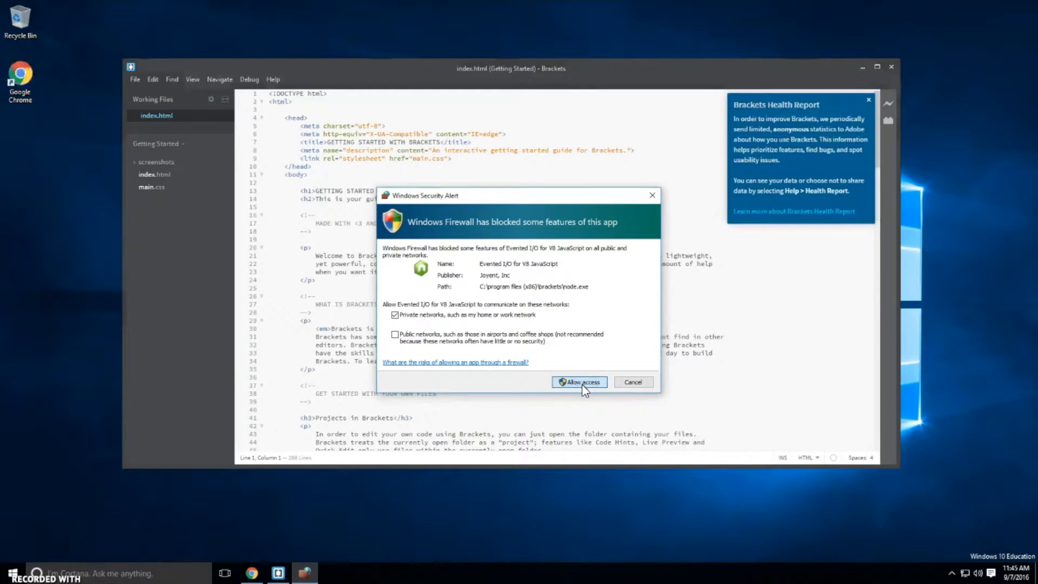
Dismiss the firewall alert and open File > Extension Manager
left_click(579, 383)
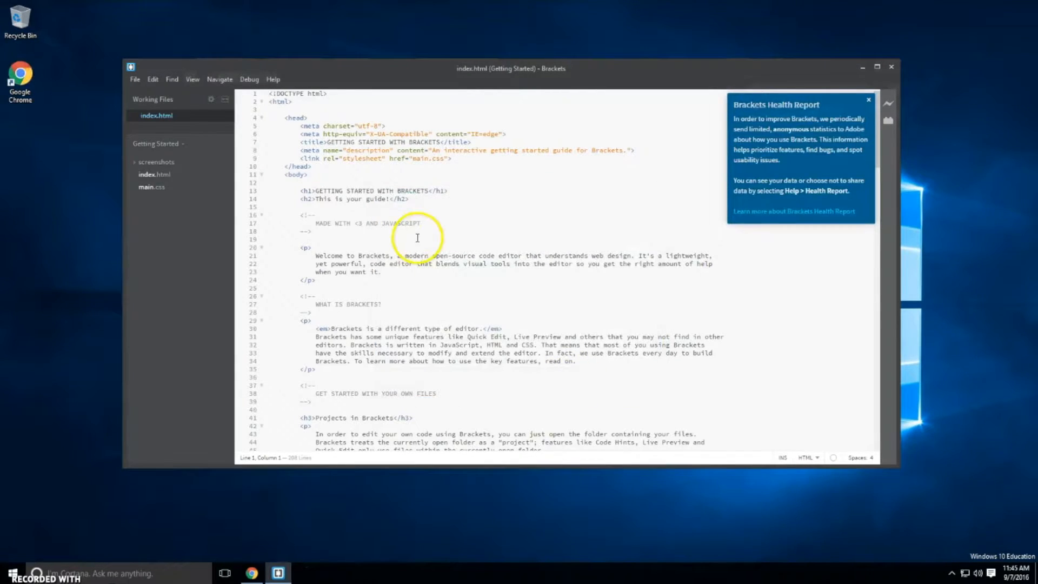
left_click(141, 79)
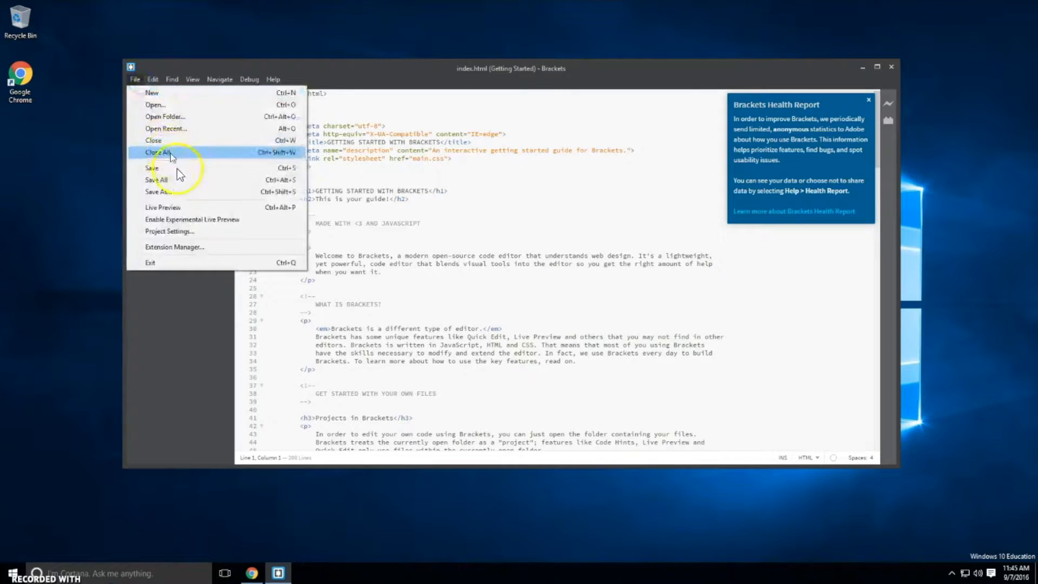
left_click(196, 248)
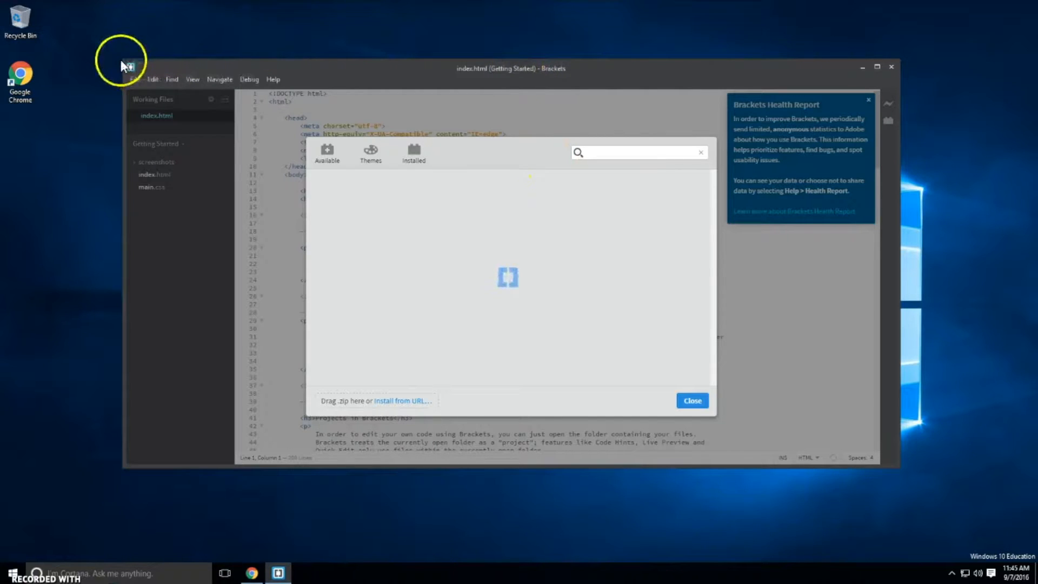
Snap Brackets to the right half of the screen with Chrome filling the left
left_click_drag(124, 57, 600, 97)
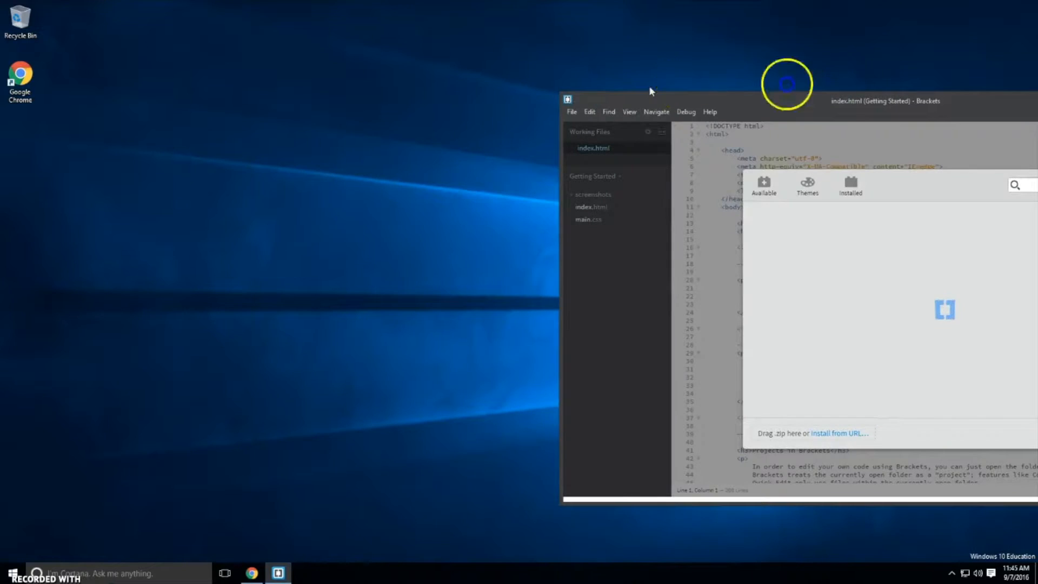
left_click_drag(880, 97, 1032, 112)
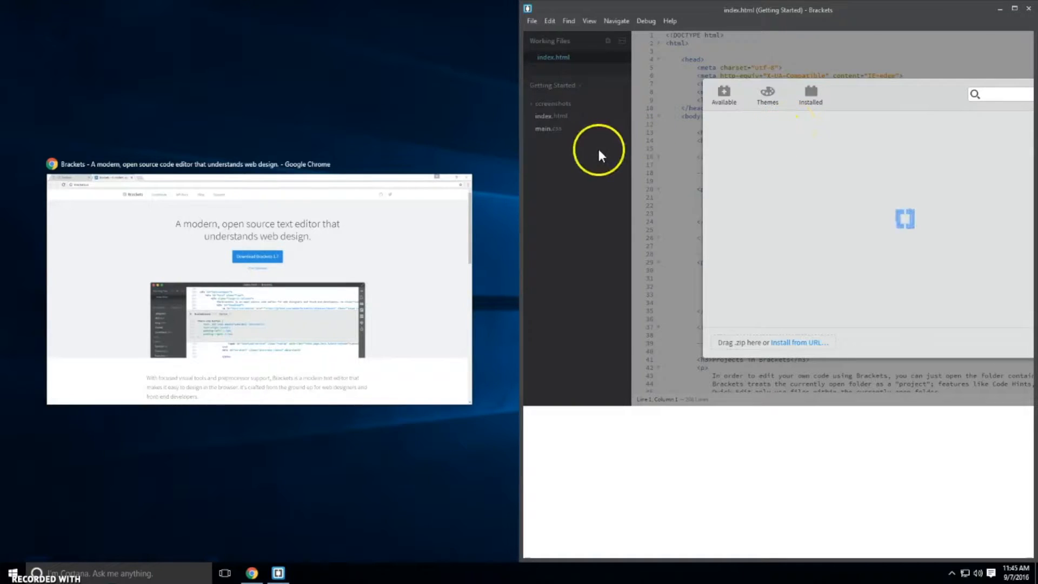
left_click(409, 218)
left_click(614, 188)
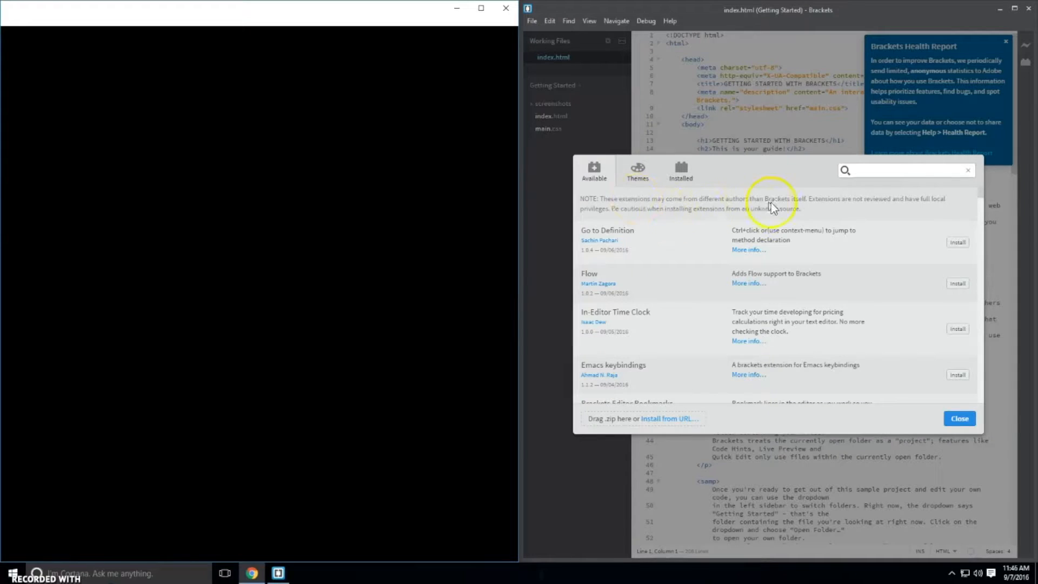
Advance the CIS Sandbox presentation to the slide listing the extensions to install
left_click(923, 172)
left_click(394, 139)
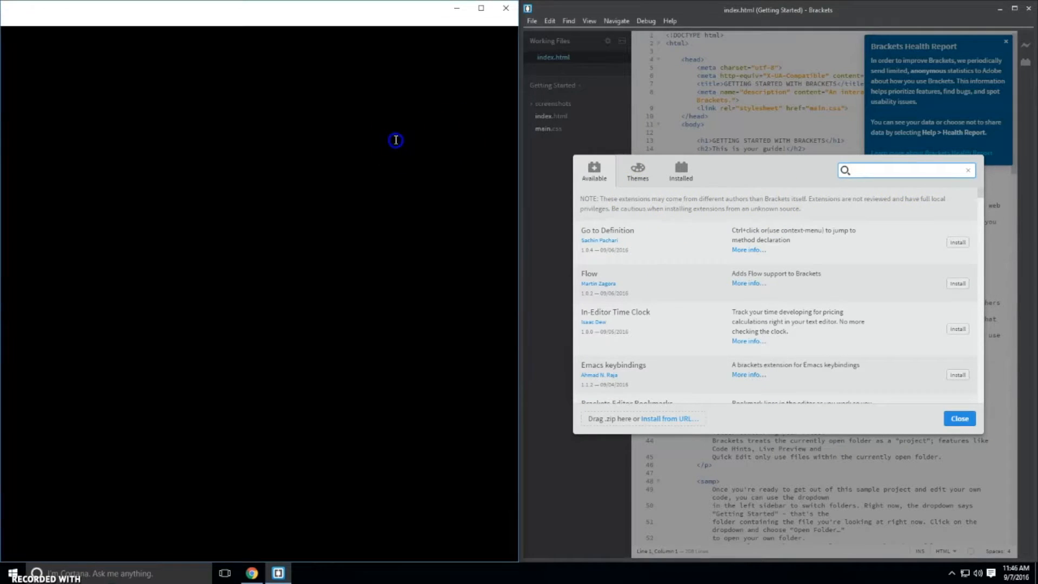
left_click(67, 24)
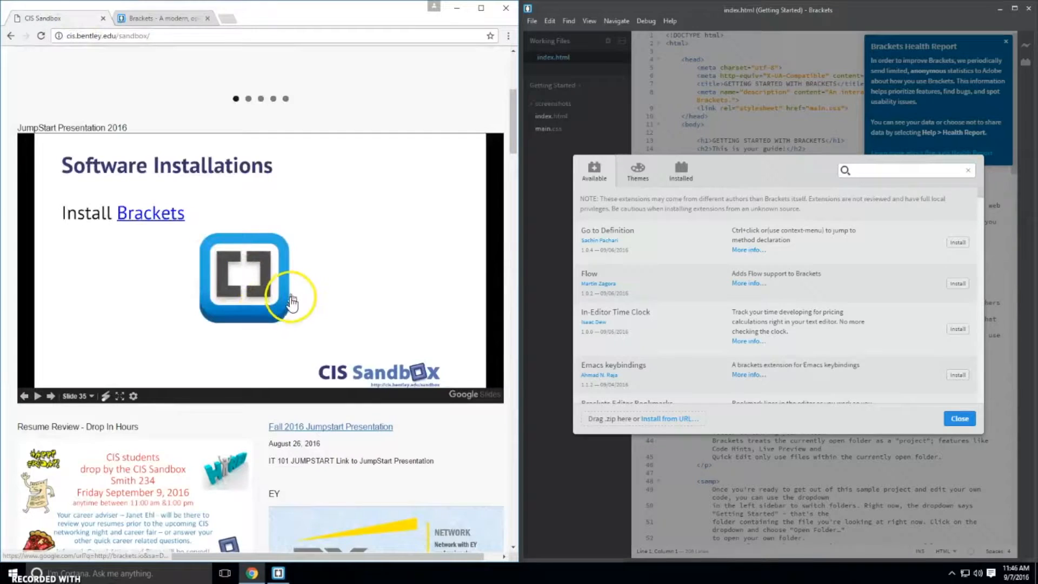
left_click(51, 396)
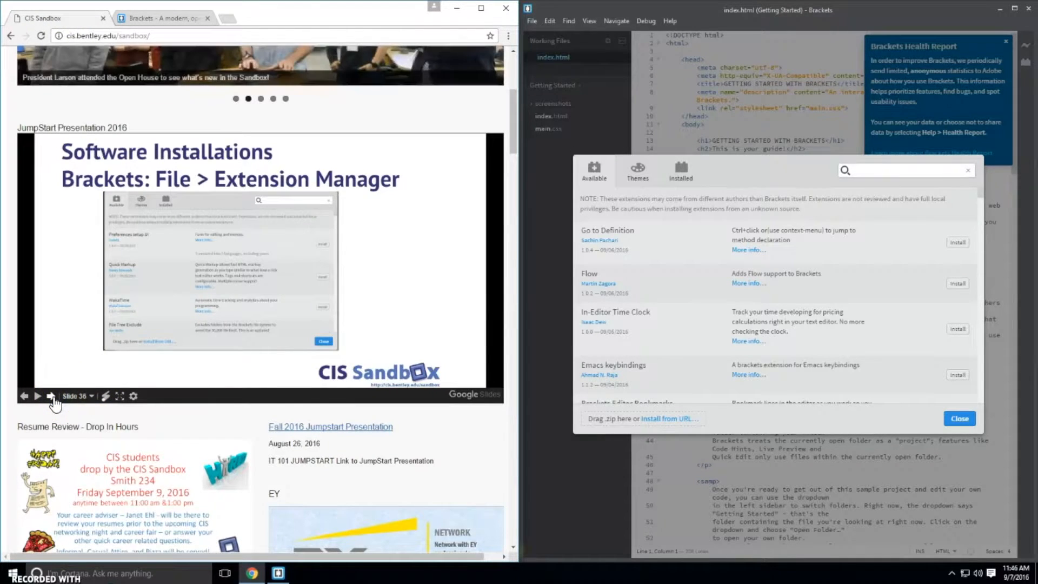
left_click(52, 397)
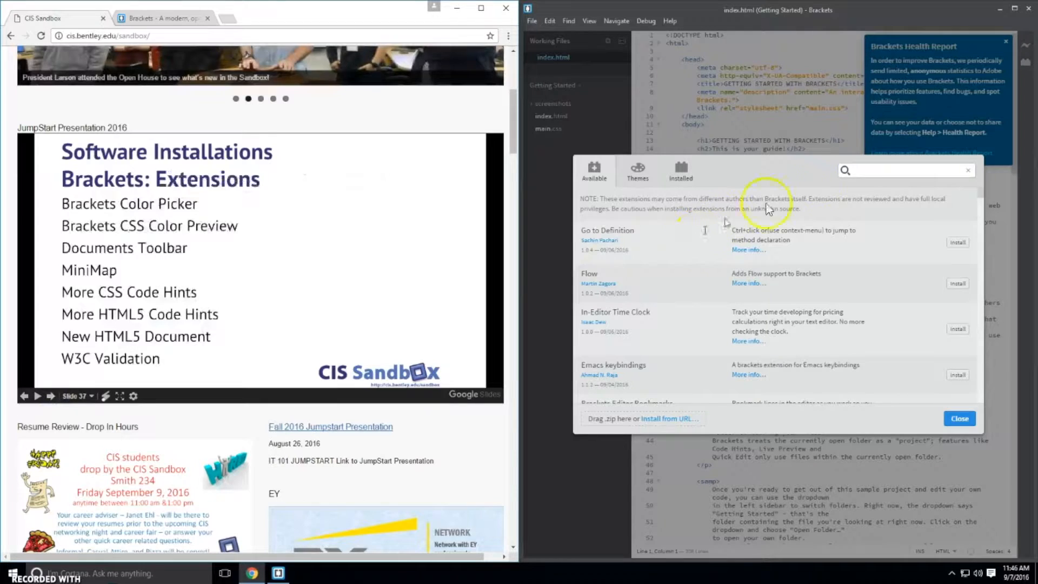
Search for and install Brackets Color Picker, then clear the search box
left_click(877, 170)
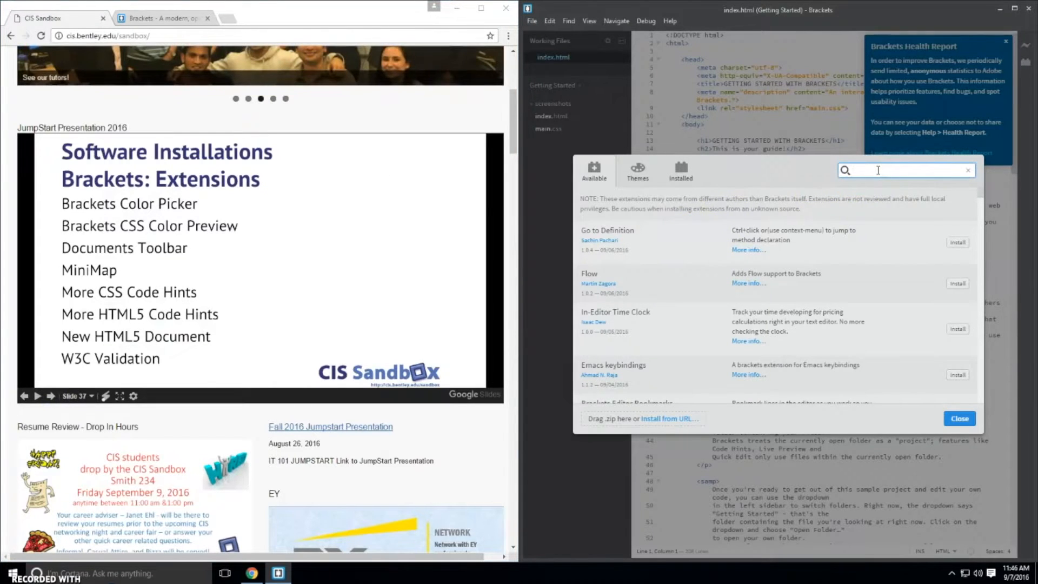
type("B")
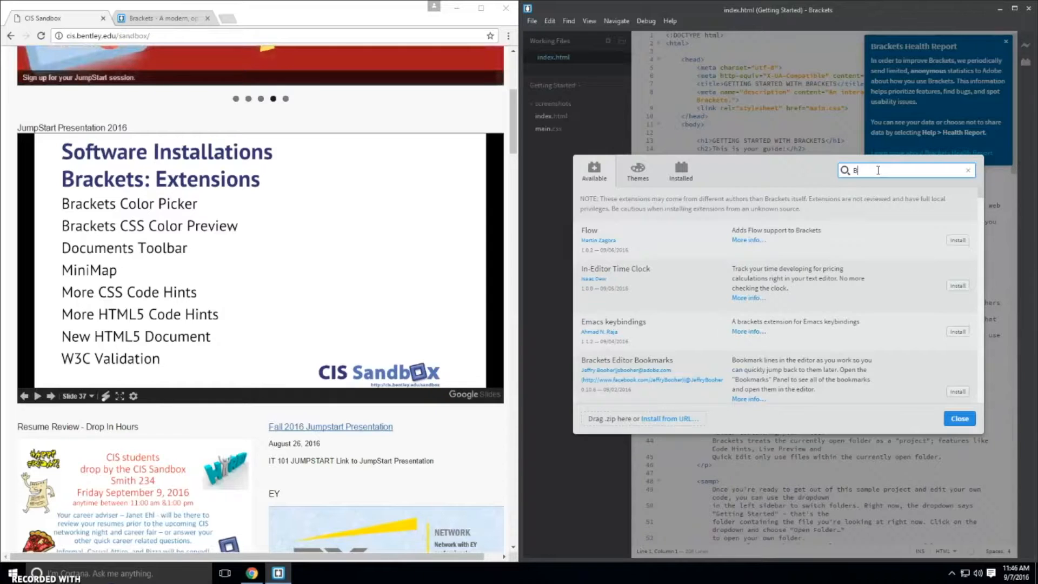
type("rackets")
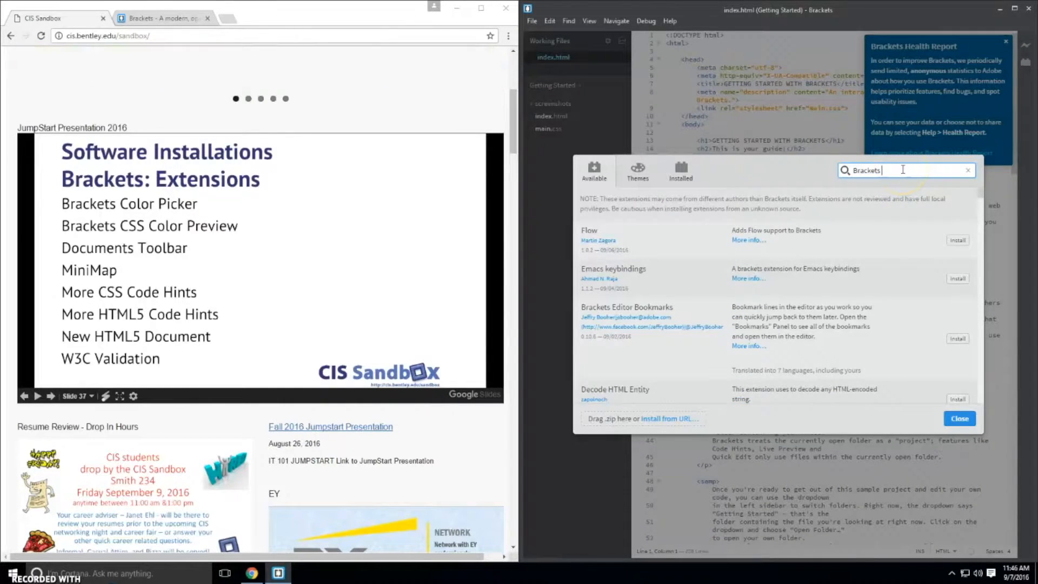
type(" Color Picker")
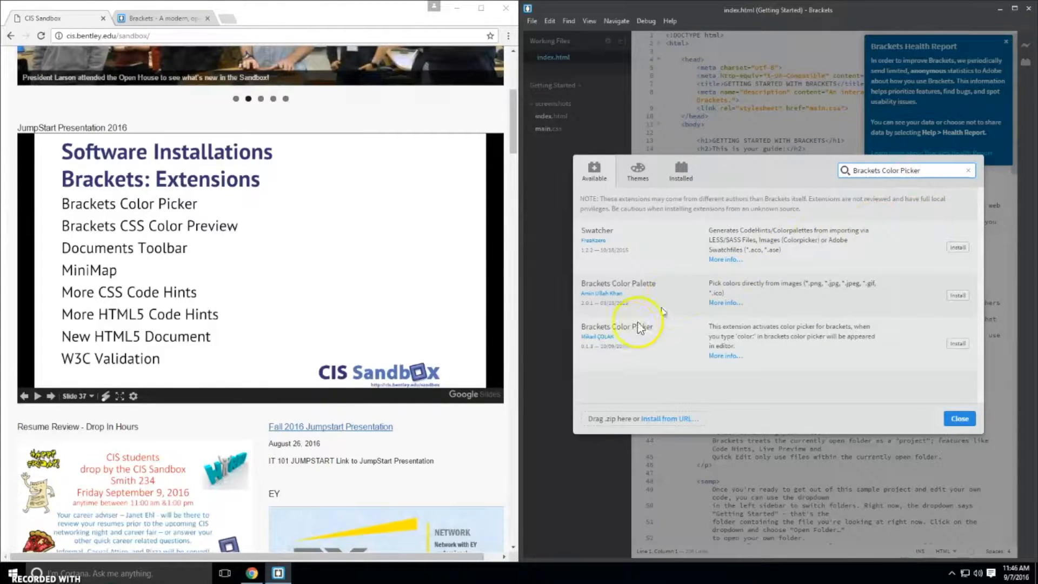
left_click(956, 344)
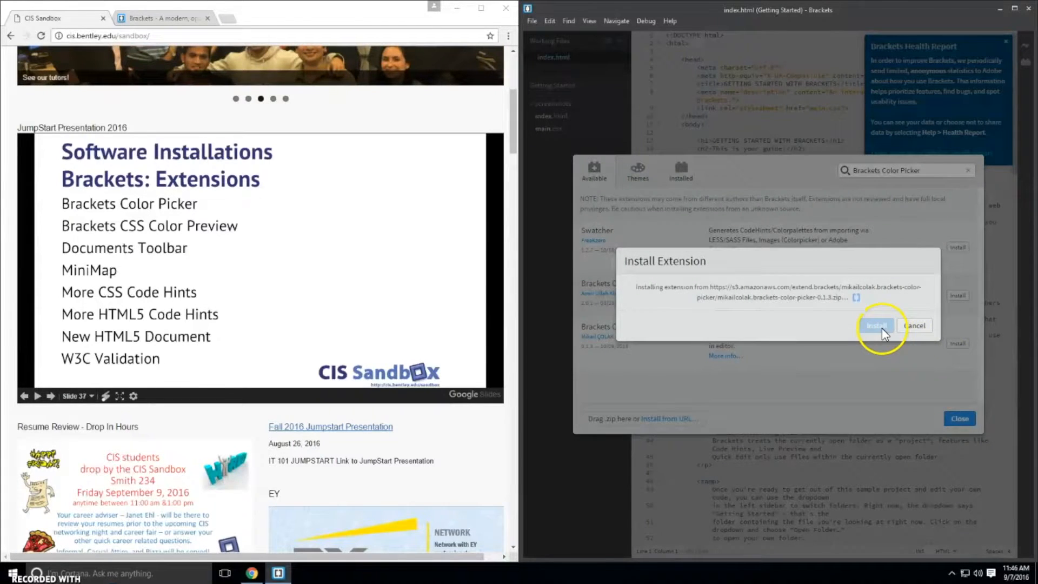
left_click(913, 323)
left_click_drag(922, 171, 864, 168)
key("BackSpace")
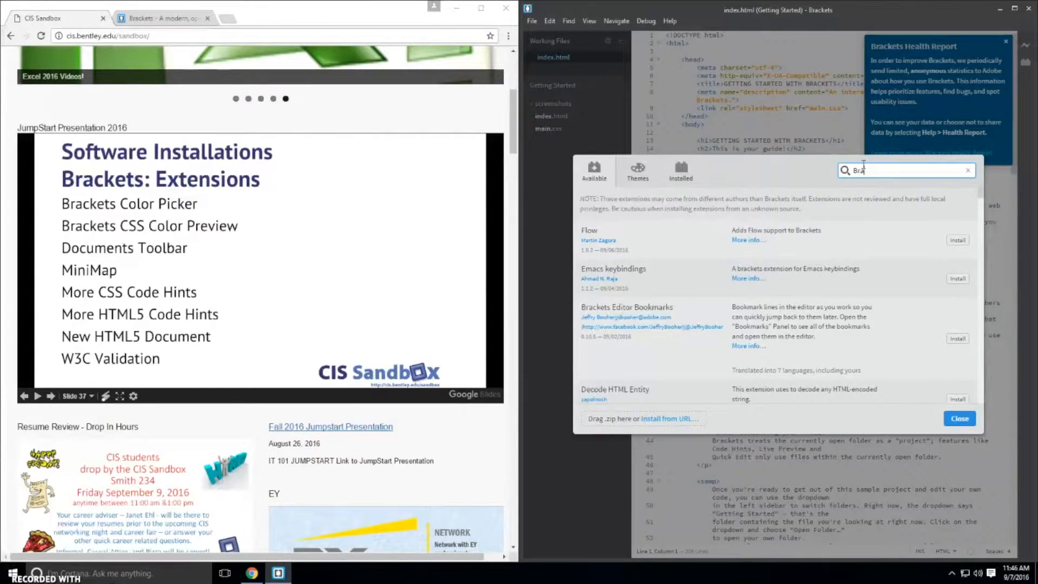
key("BackSpace")
key("BackSpace")
key("BackSpace")
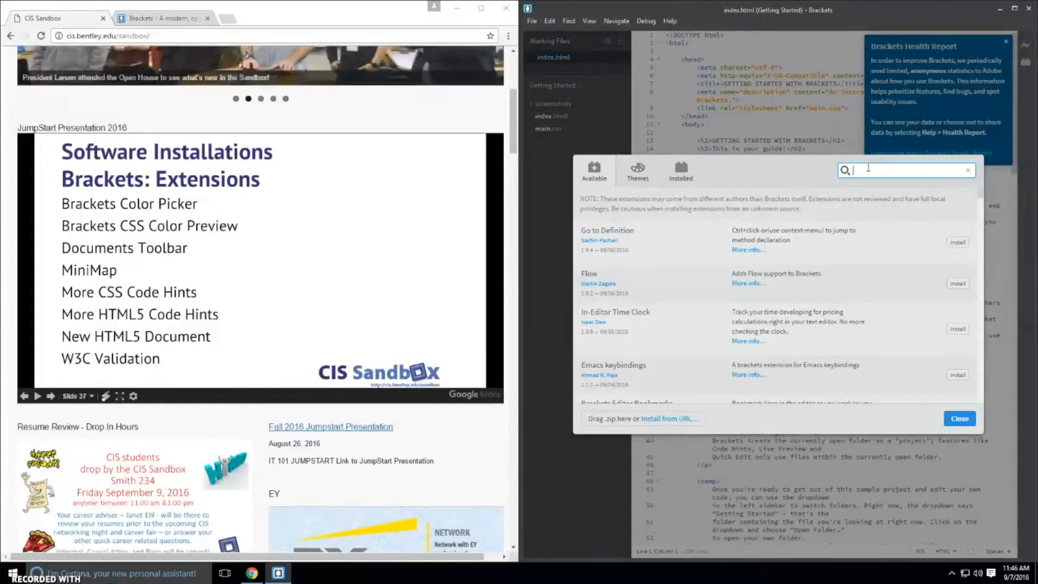
Search for and install Brackets CSS Color Preview, then clear the search box
type("B")
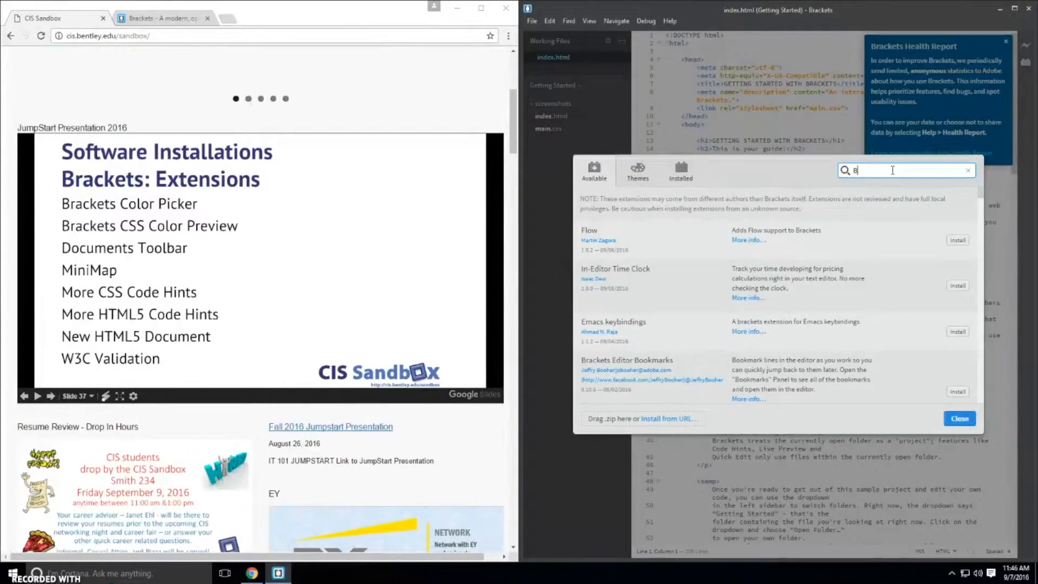
type("rackets CSS Color Preview")
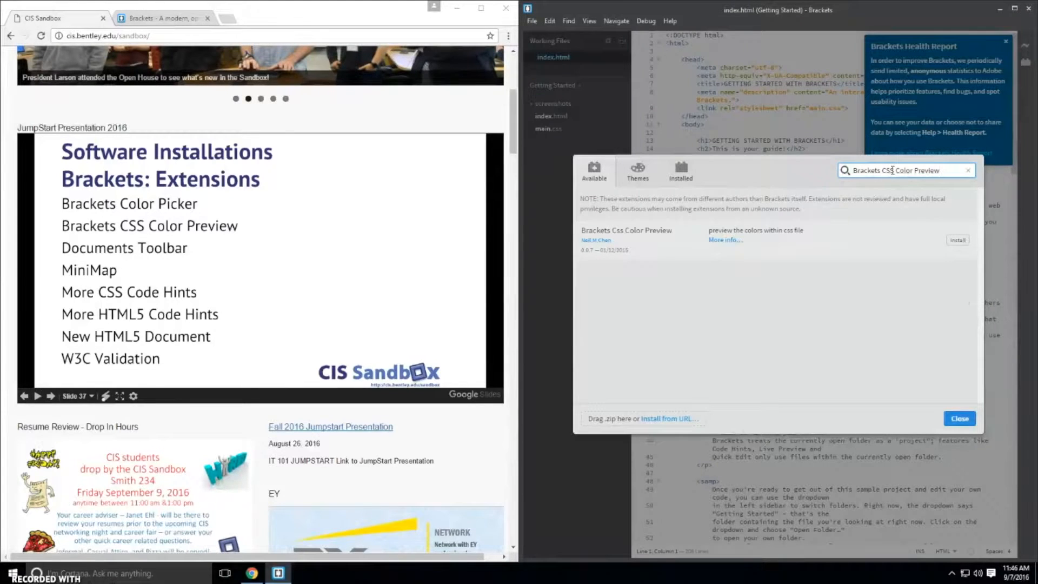
left_click(957, 240)
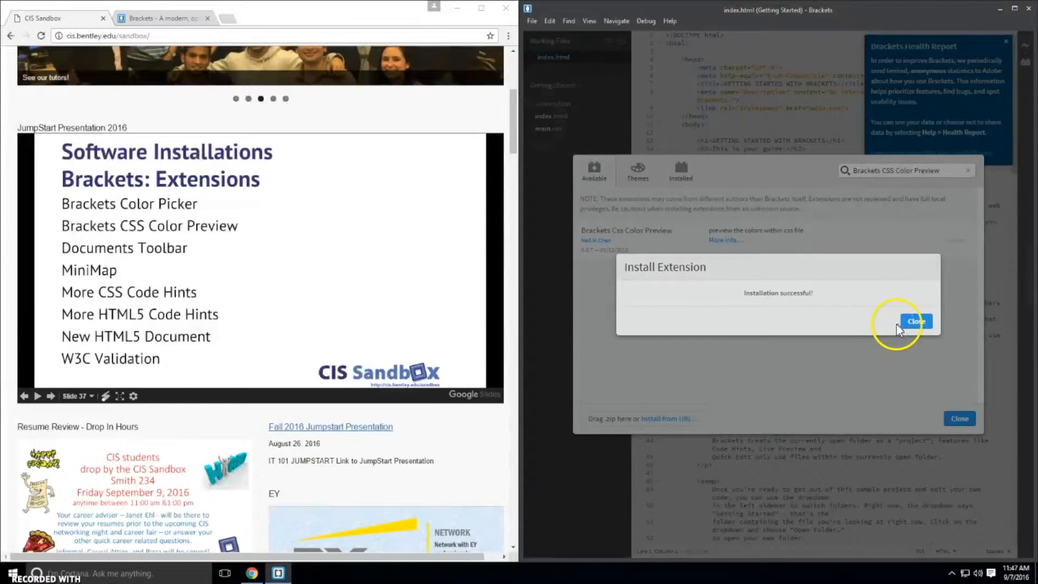
left_click(912, 325)
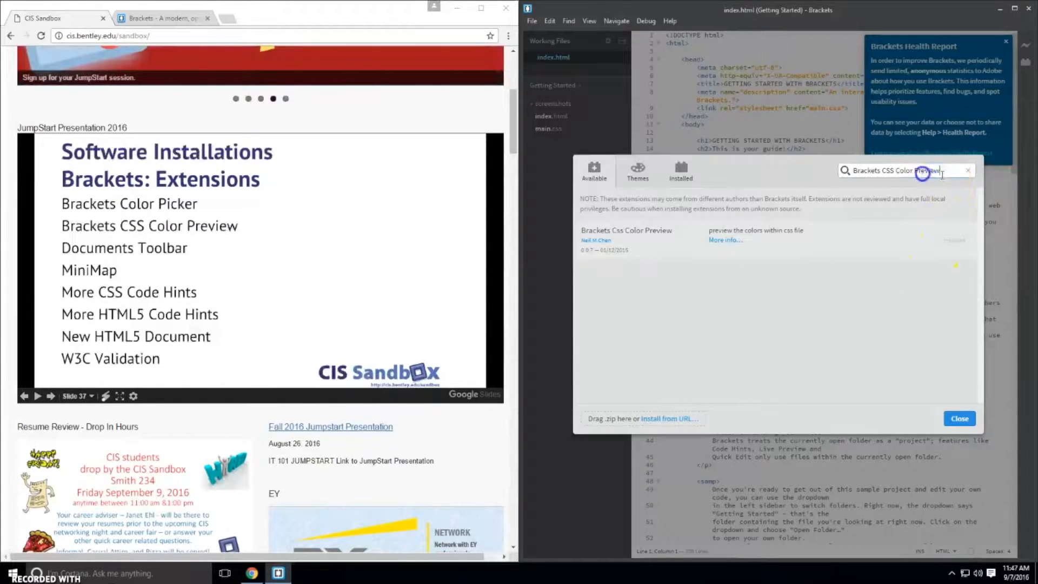
left_click_drag(940, 170, 843, 171)
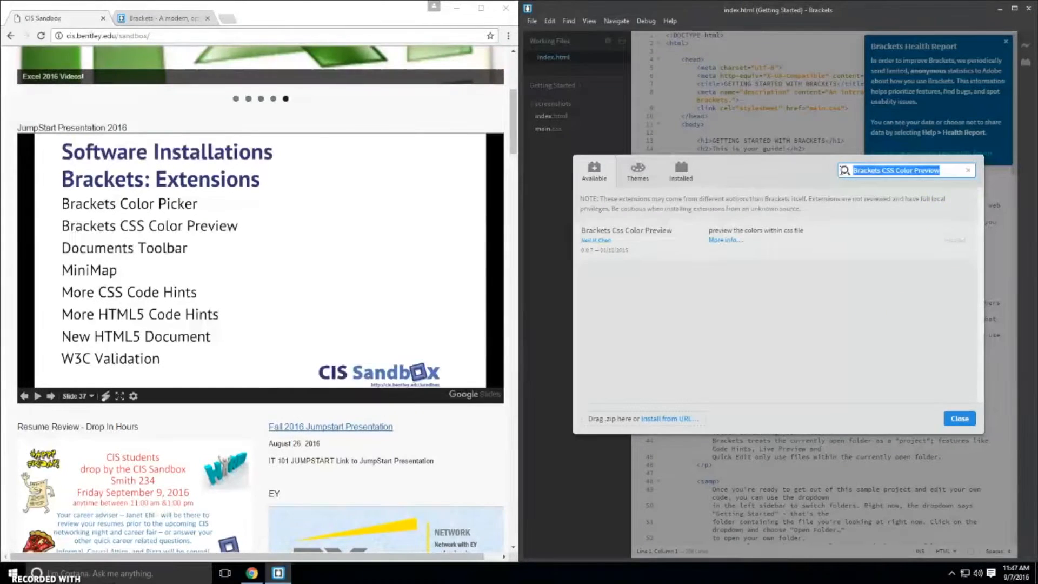
key("BackSpace")
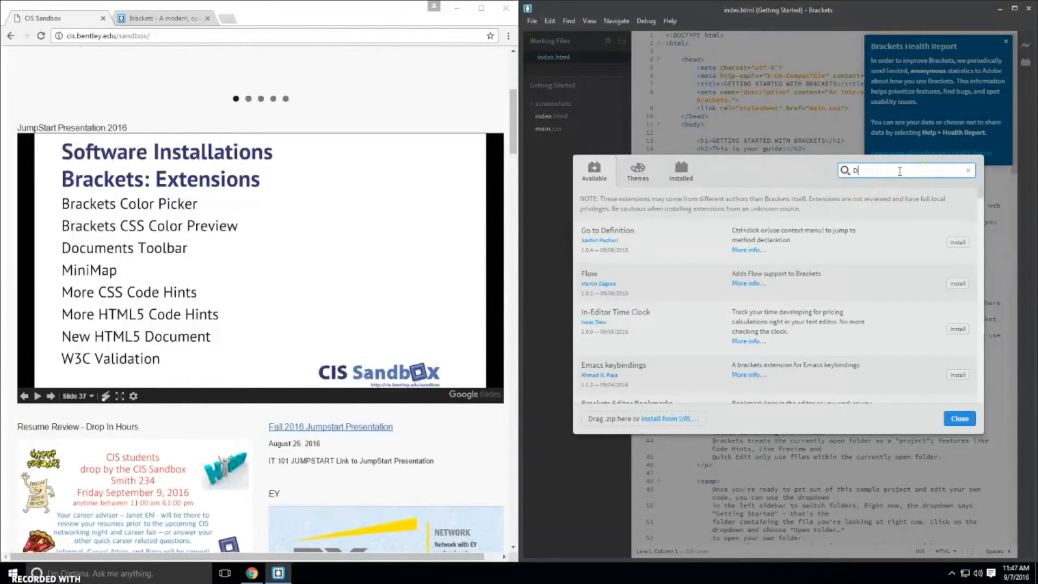
Search for and install Documents Toolbar, then clear the search box
type("Documents Toolbar")
left_click(789, 208)
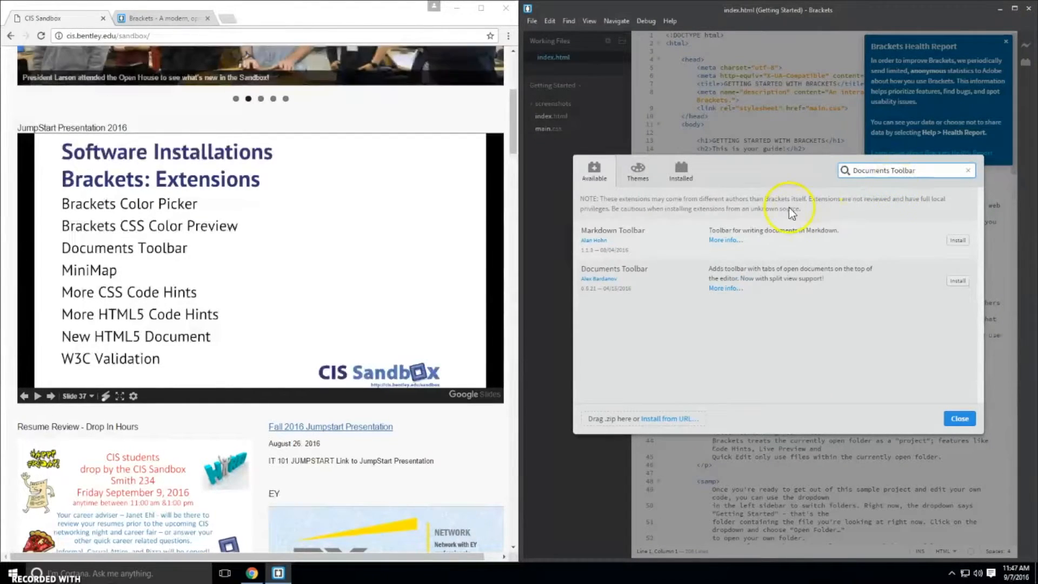
left_click(957, 280)
left_click(878, 326)
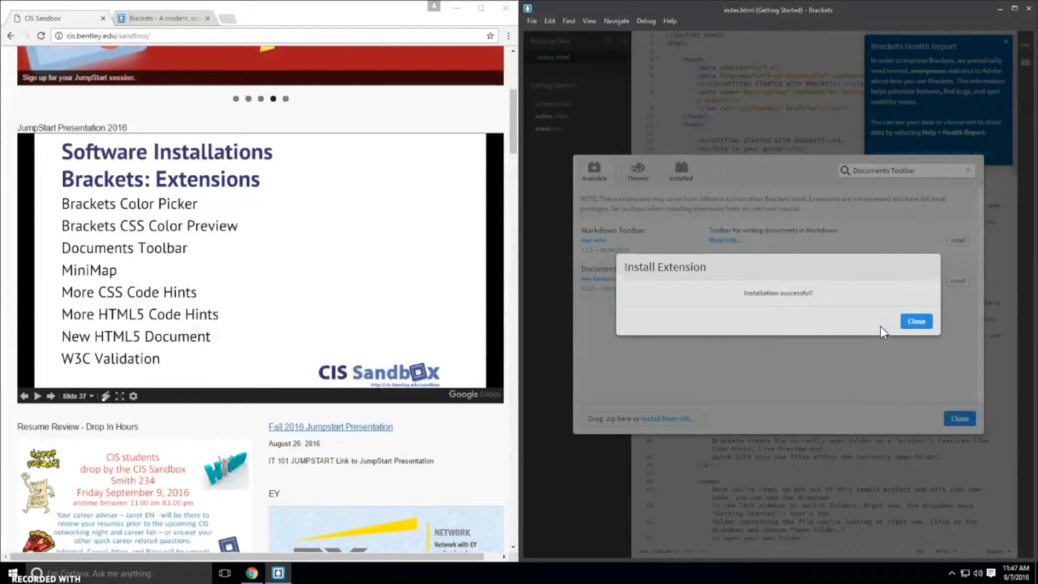
left_click(908, 323)
left_click_drag(919, 171, 838, 171)
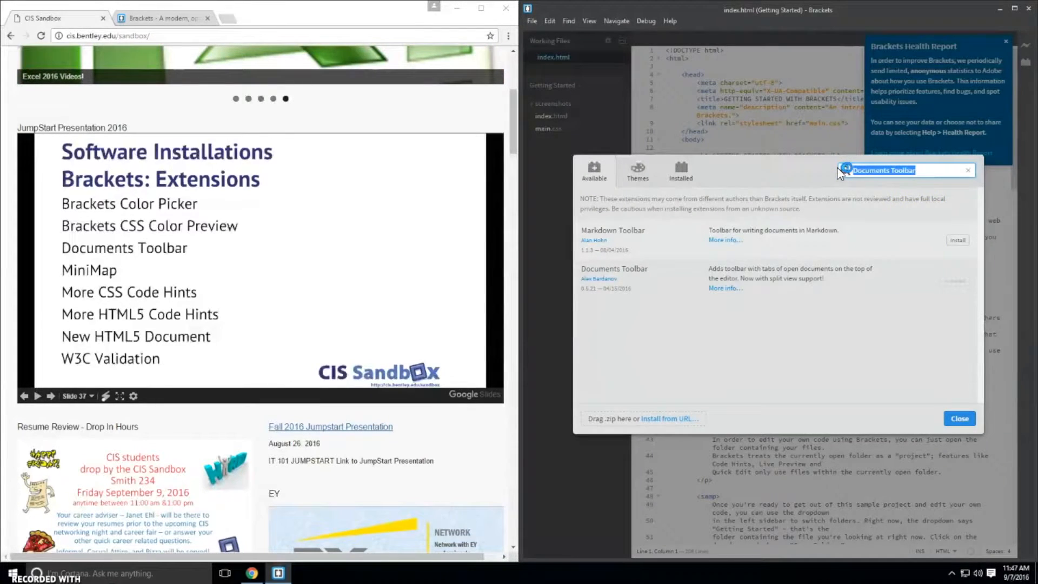
key("BackSpace")
Search for and install the MiniMap extension, then clear the search
type("MiniMap")
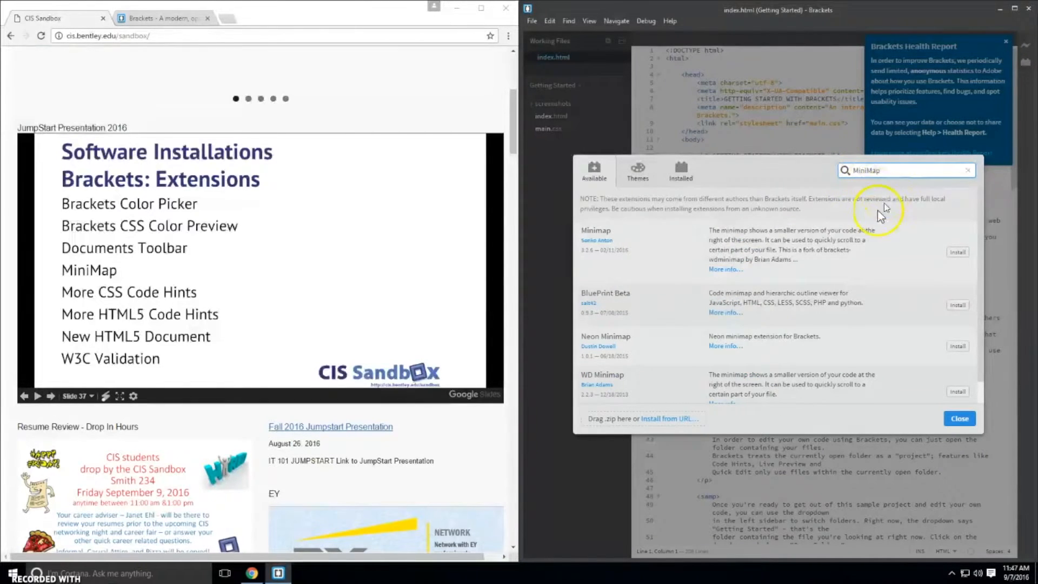
left_click(957, 253)
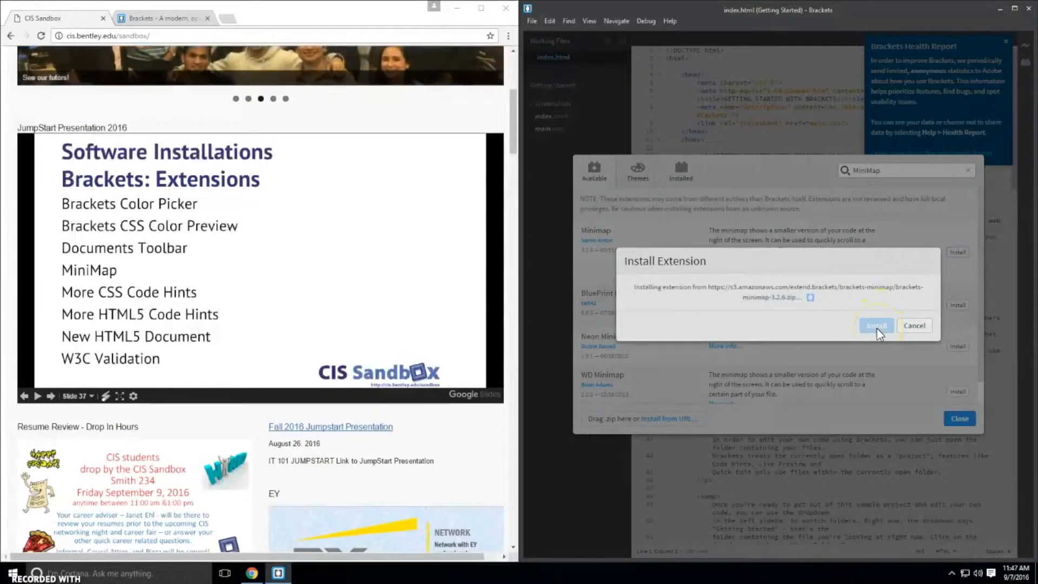
left_click(907, 324)
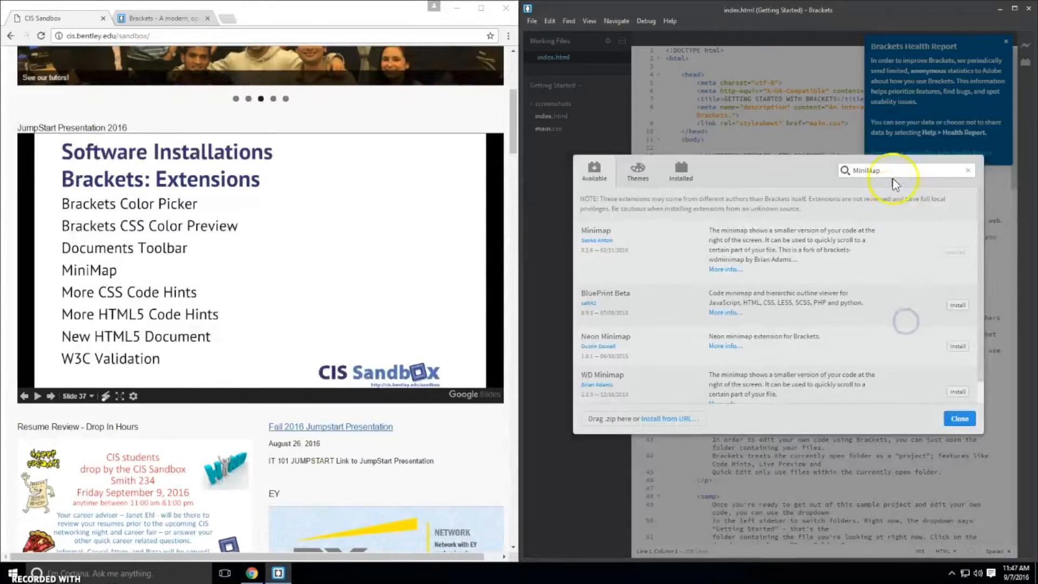
double_click(835, 170)
key("BackSpace")
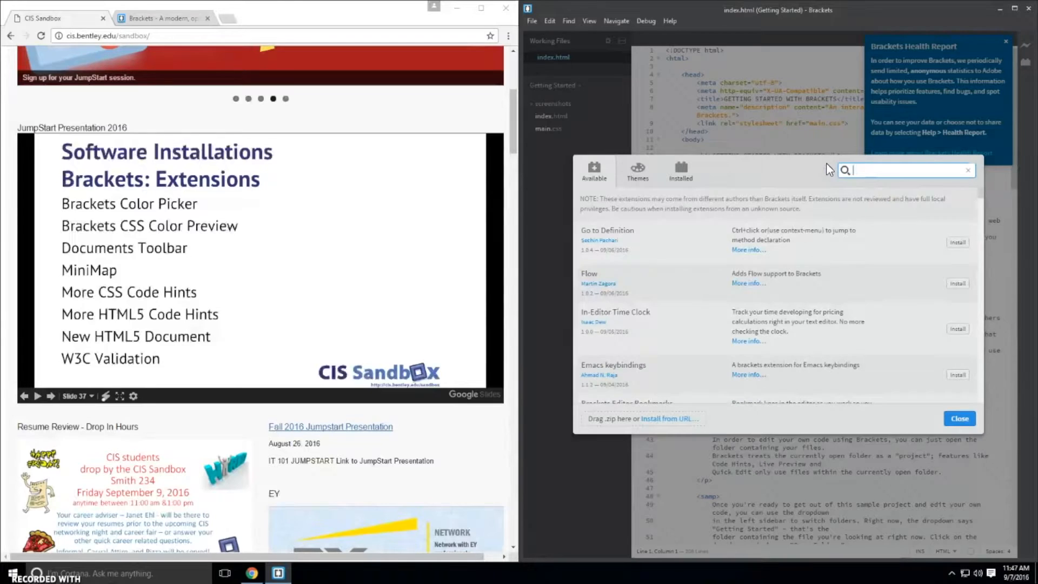
Search for and install More CSS Code Hints, then clear the search
type("More CSS Code Hints")
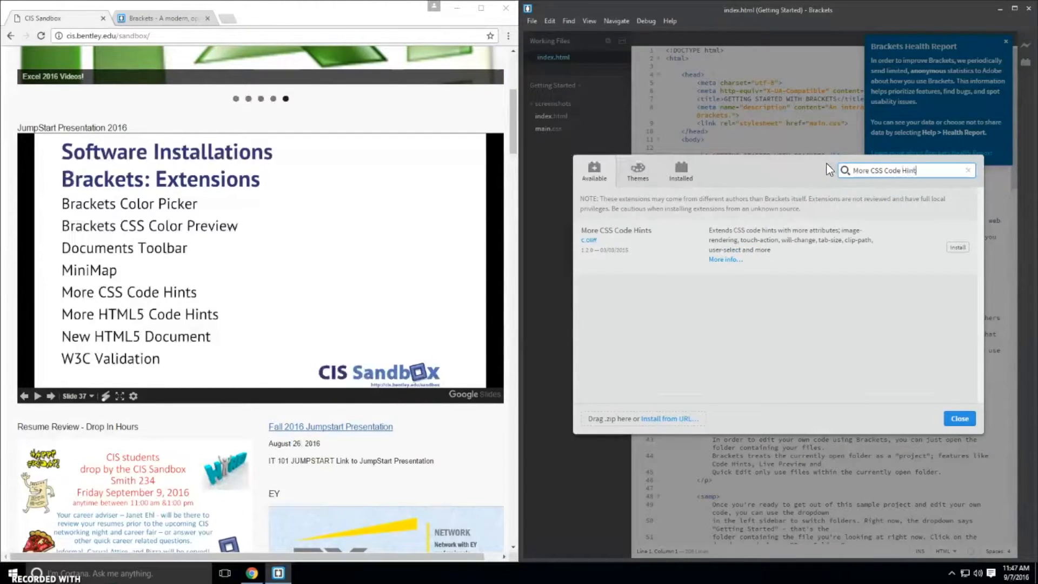
left_click(953, 251)
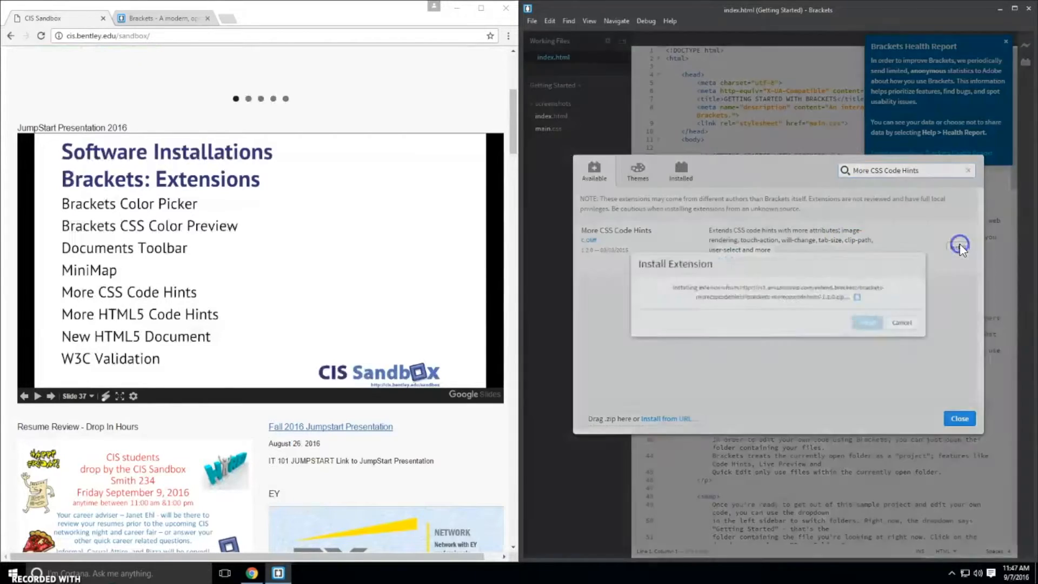
left_click(917, 320)
left_click_drag(924, 171, 820, 167)
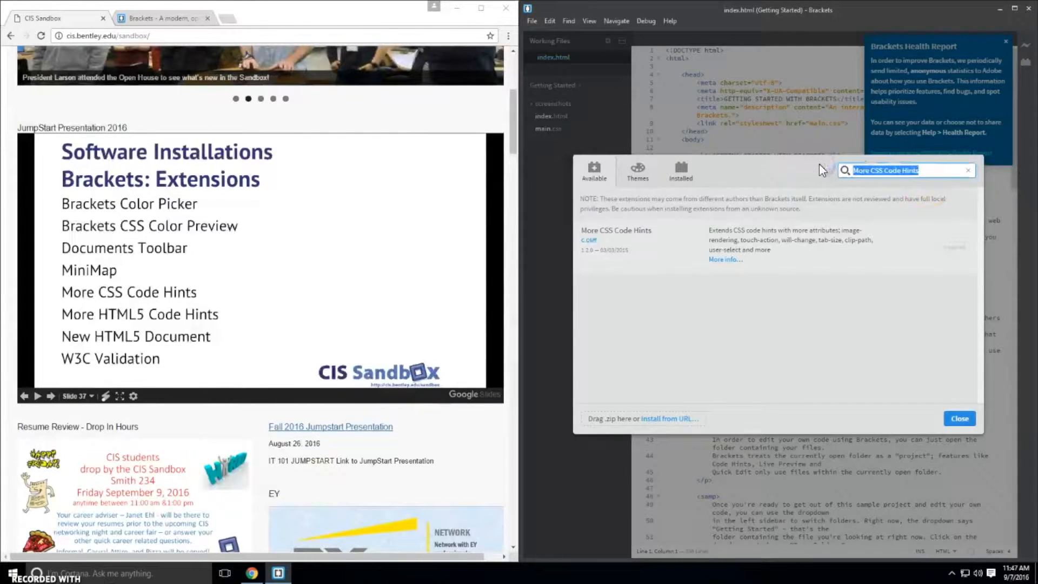
key("BackSpace")
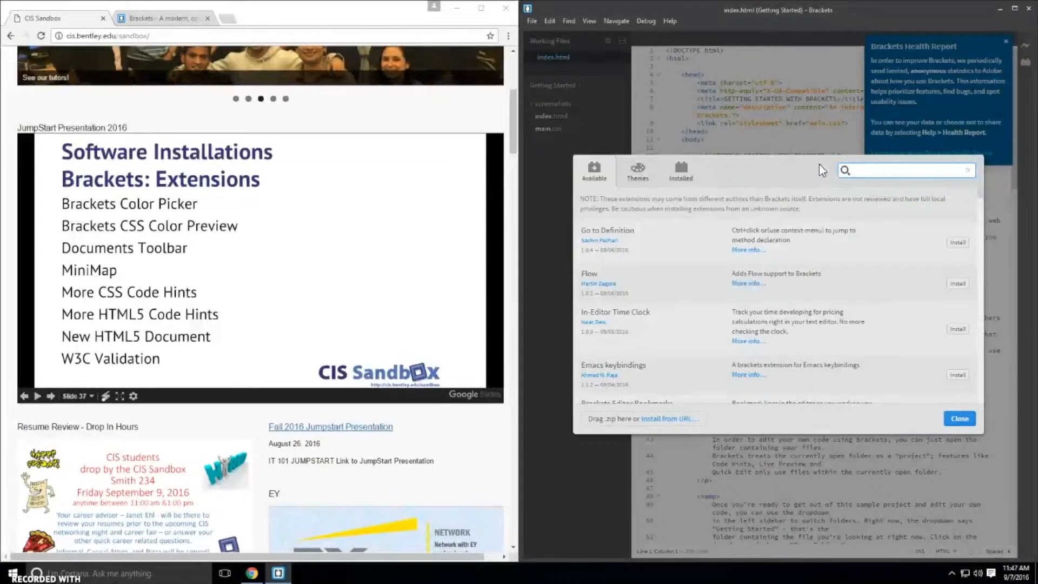
Search for and install More HTML5 Code Hints, then clear the search
type("More HG")
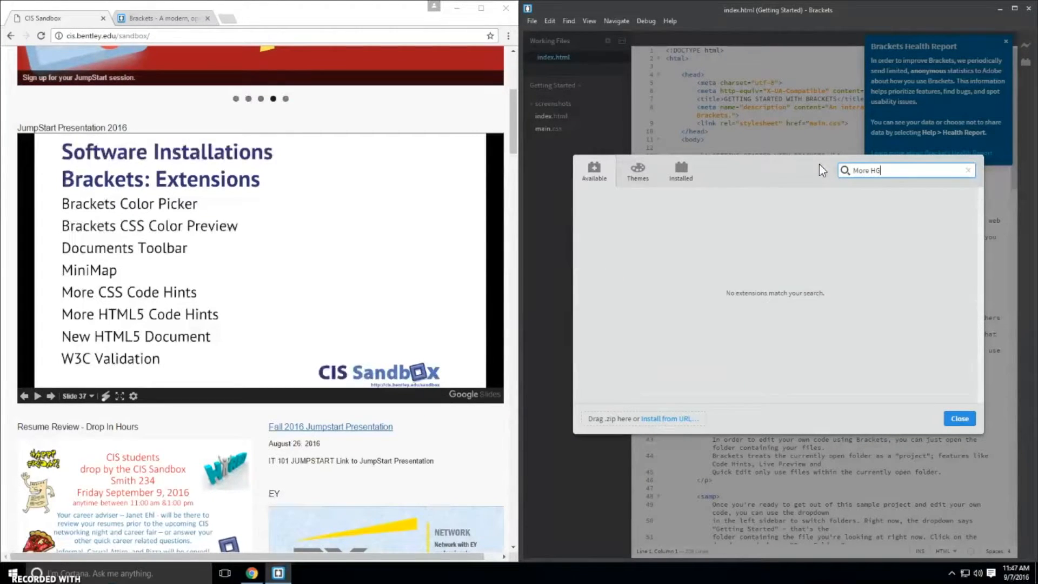
key("BackSpace")
type("T<")
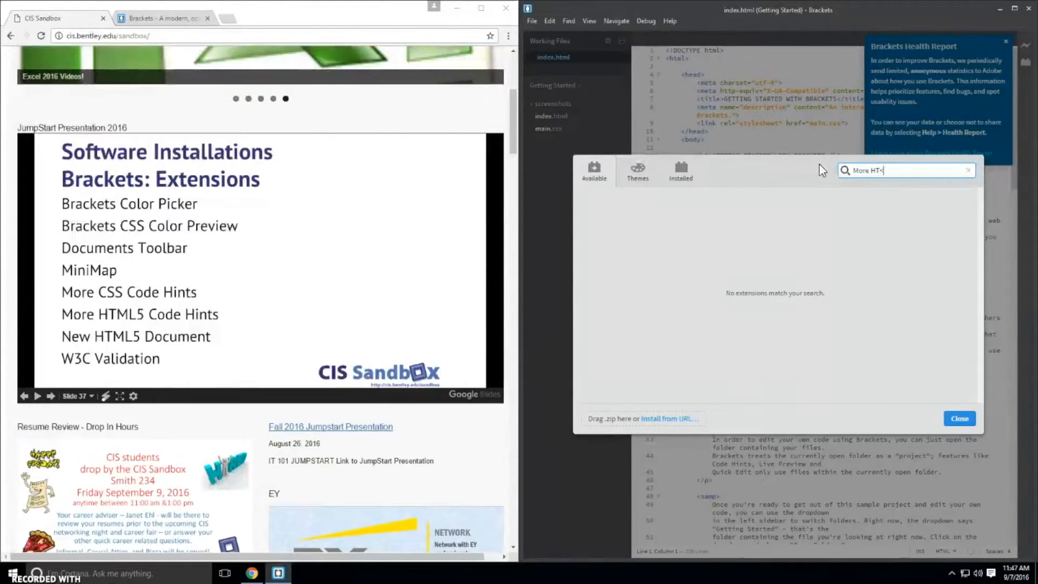
key("BackSpace")
type("ML")
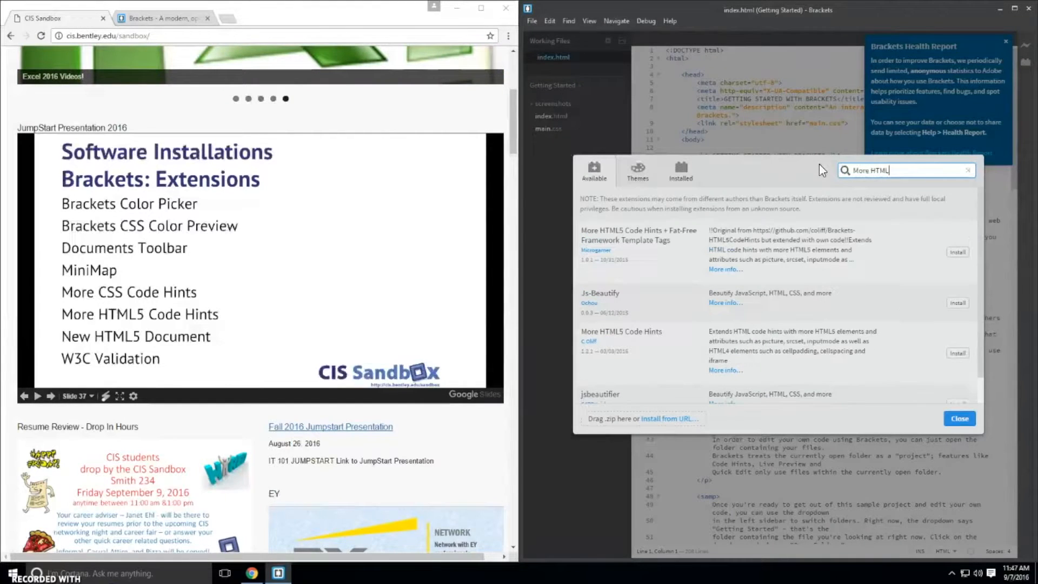
type("5 Code")
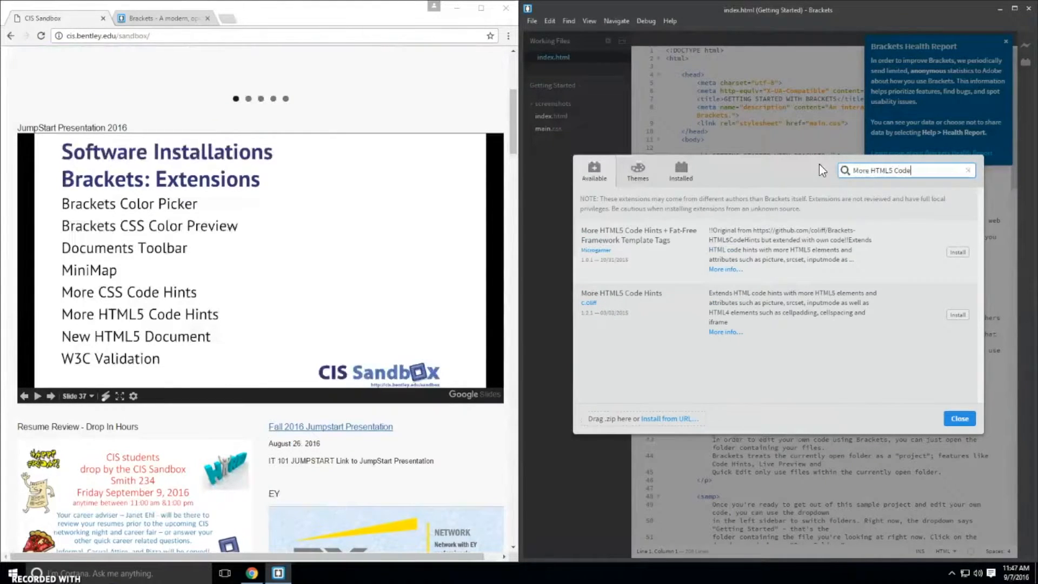
type(" Hints")
left_click(957, 315)
left_click(908, 320)
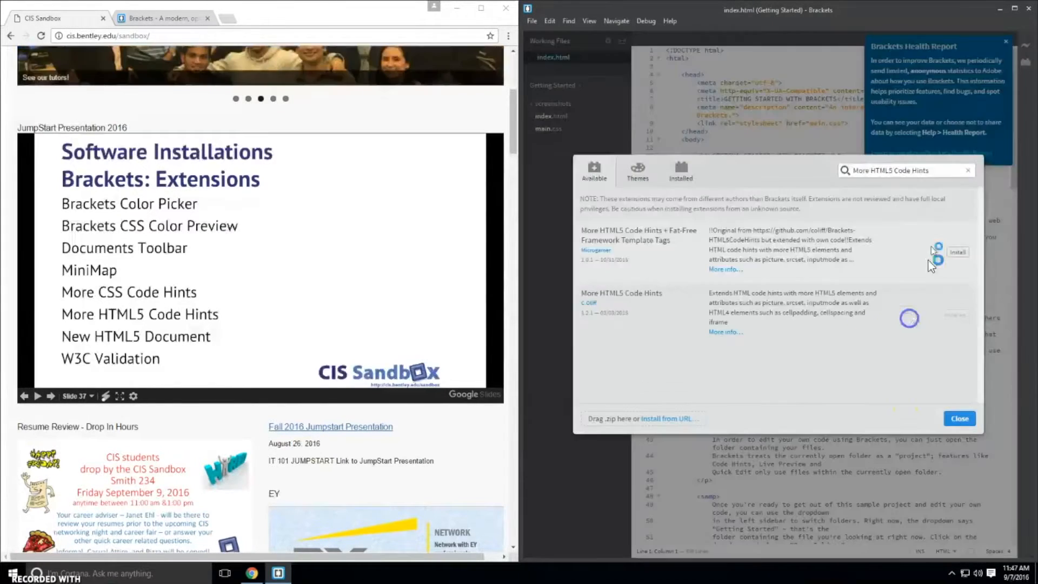
left_click_drag(925, 169, 841, 169)
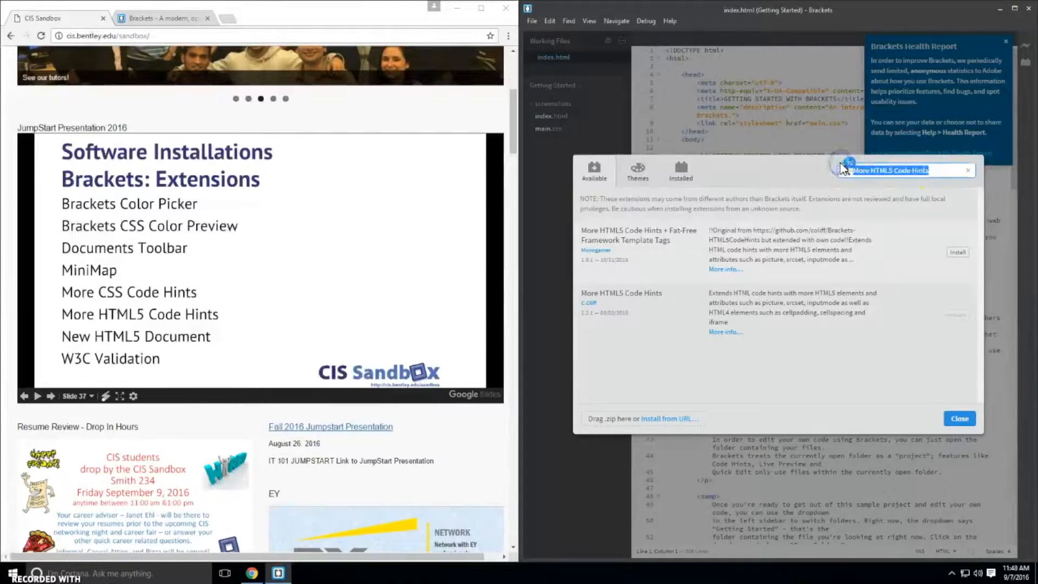
key("BackSpace")
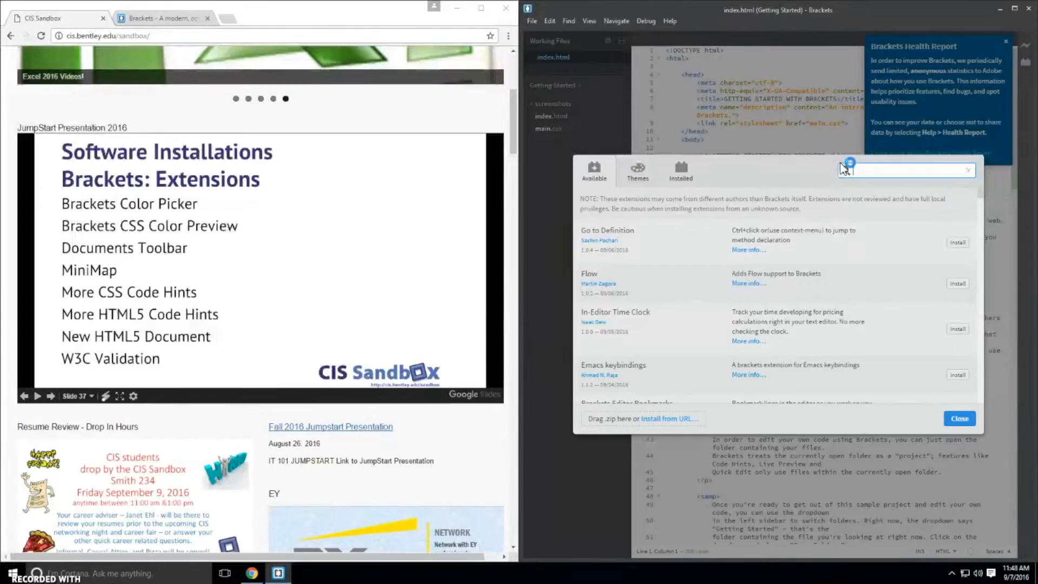
Search the Extension Manager for 'More HTML5 Documents', then close it
type("More HTML5 Doc")
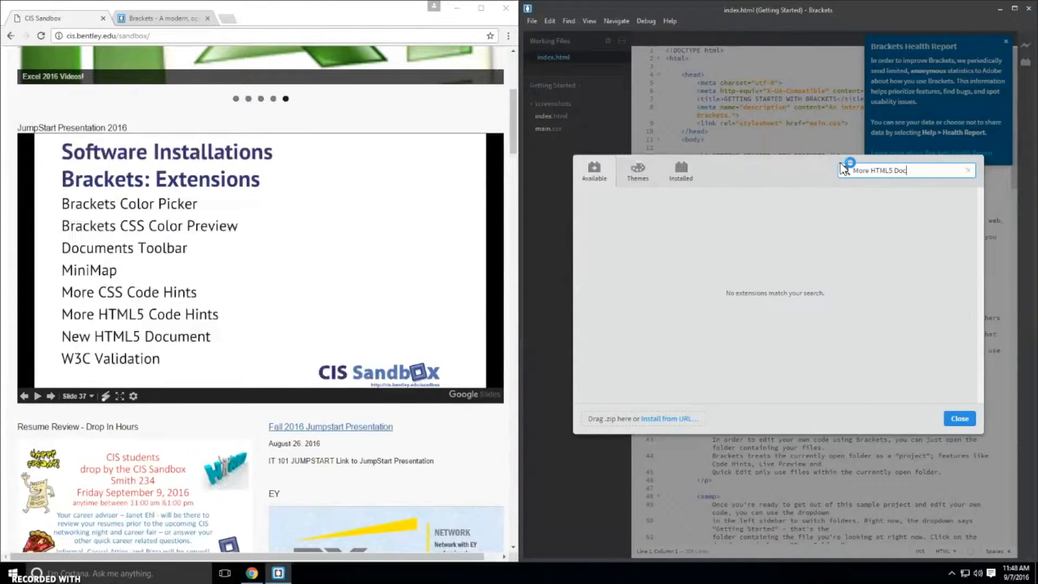
type("uments")
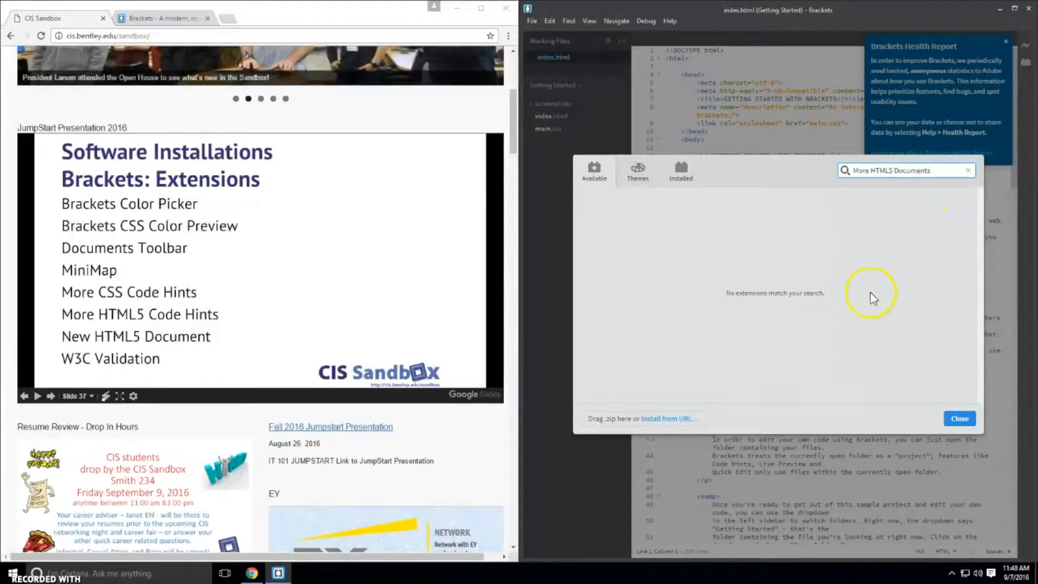
key("BackSpace")
left_click(937, 172)
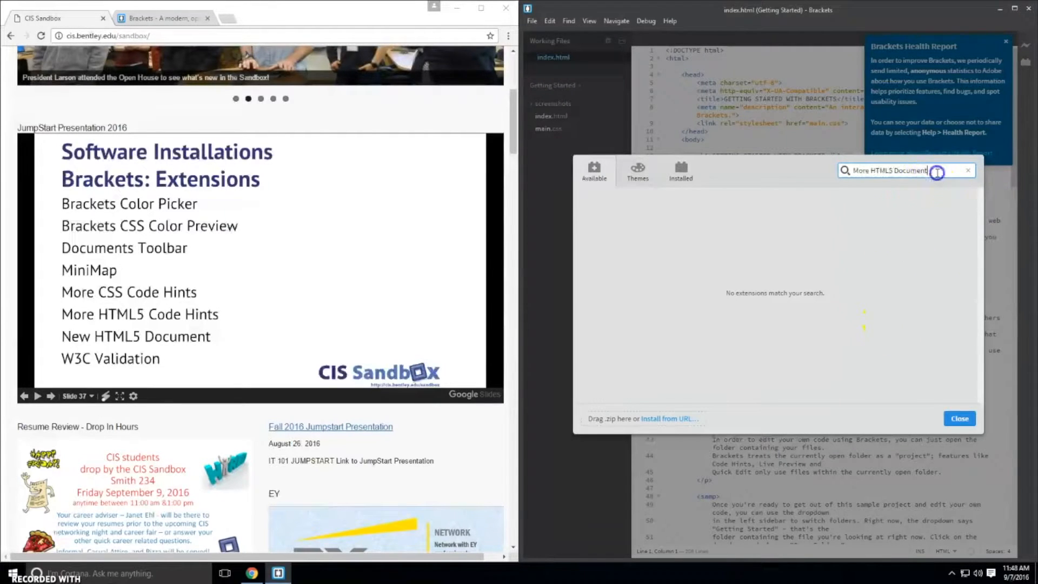
key("Escape")
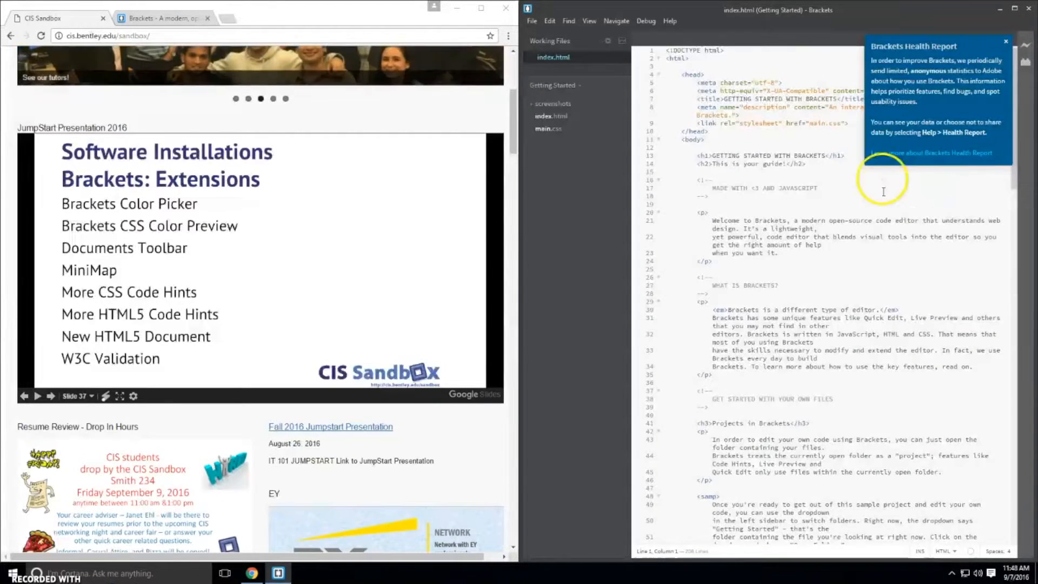
Reopen the Extension Manager, search 'New HTML5 Document' and install New Html5 Document
left_click(532, 20)
left_click(579, 191)
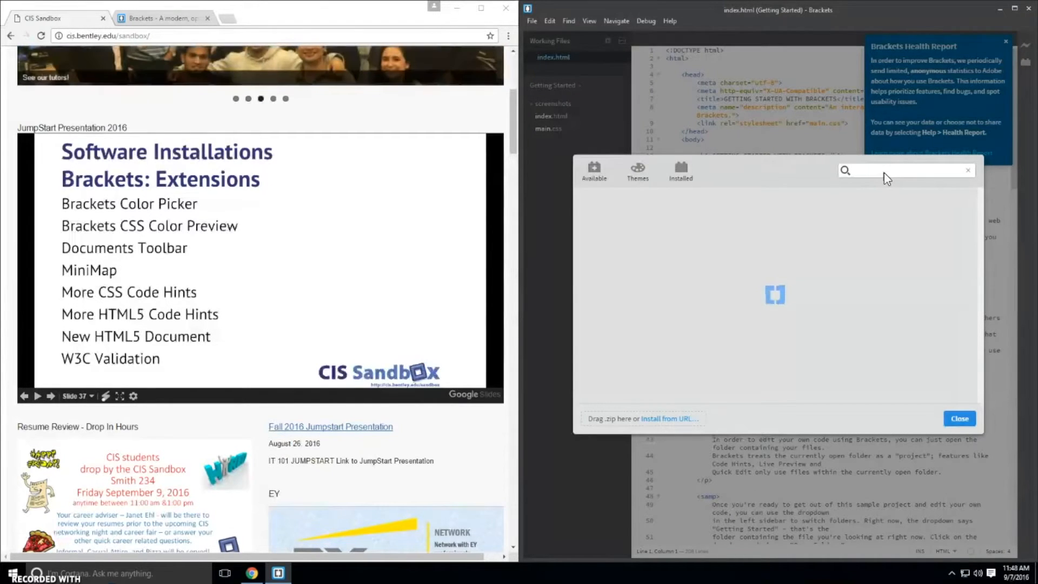
left_click(892, 179)
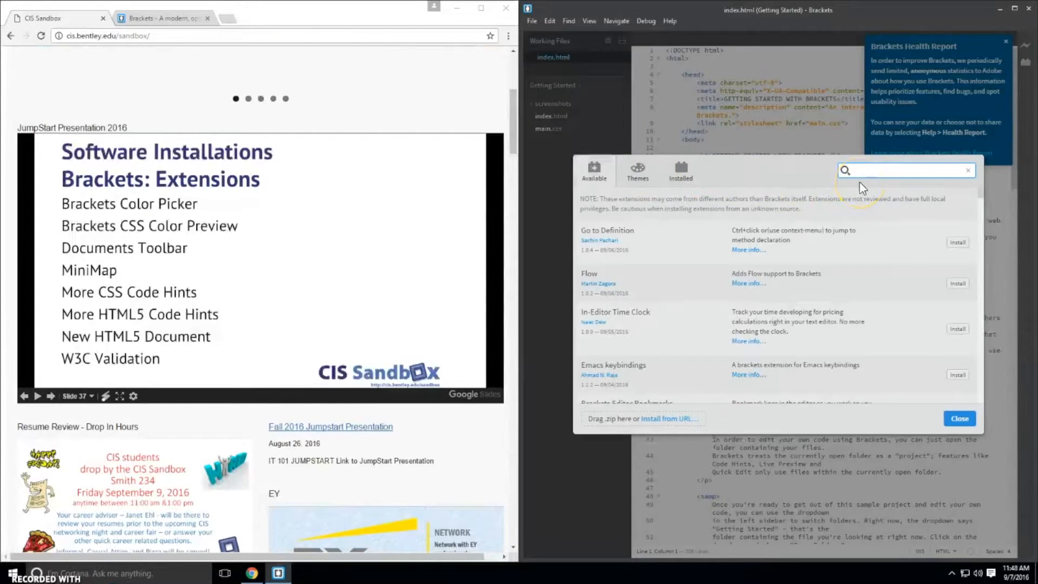
left_click(872, 172)
type("N")
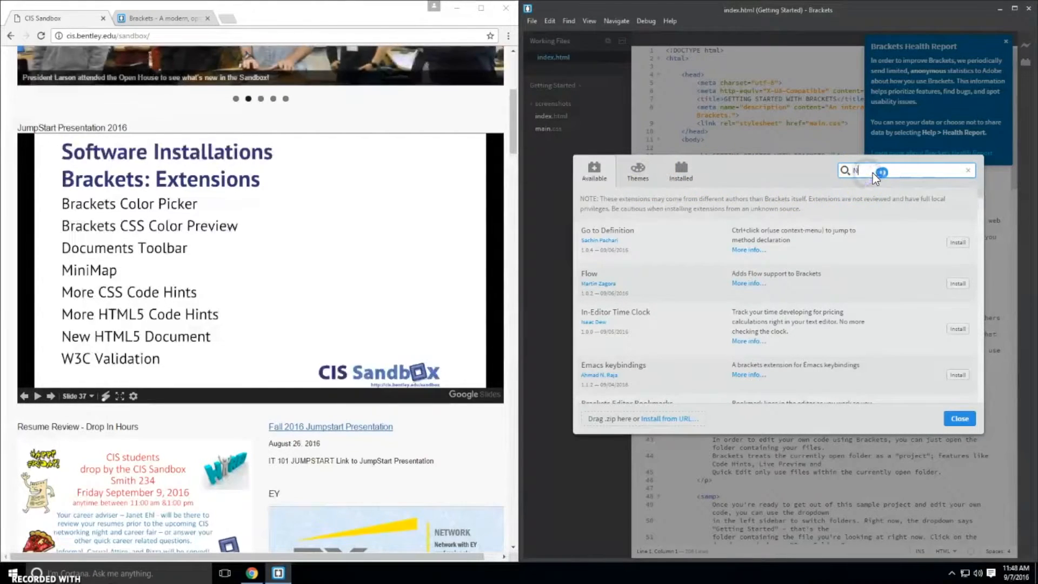
type("ew")
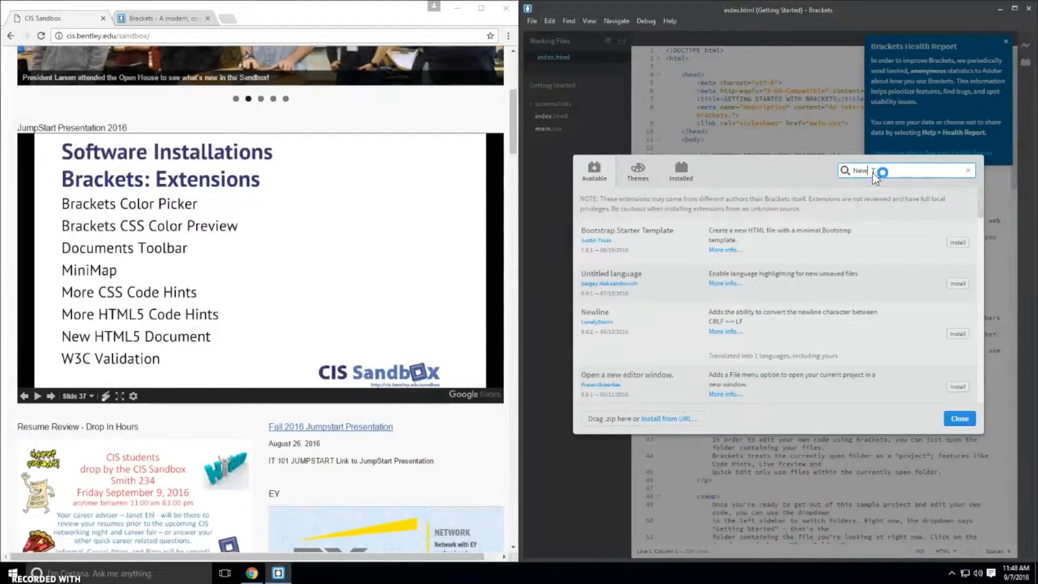
type(" HTML5 Document")
scroll(844, 259, "down", 1)
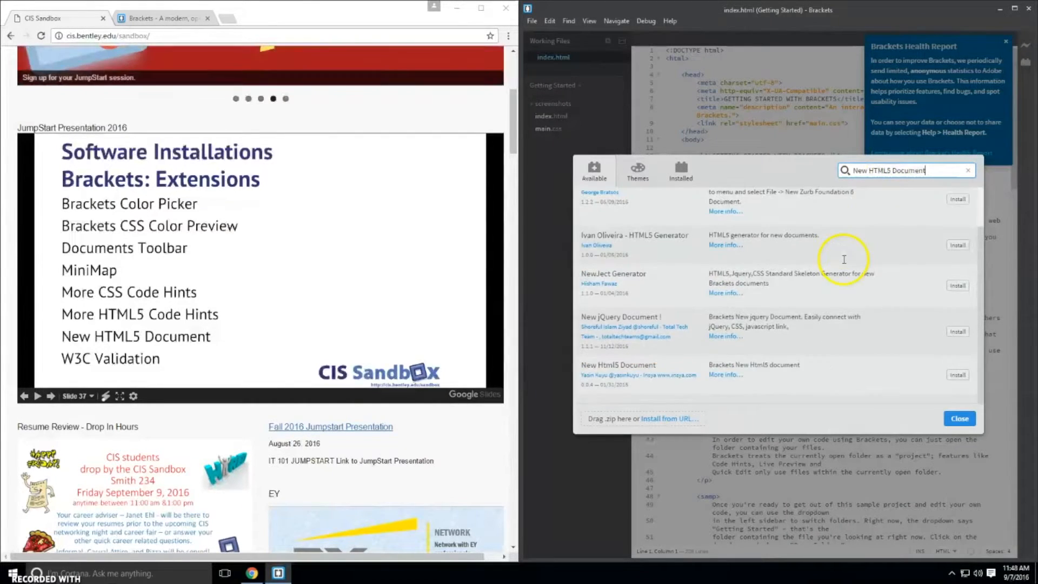
left_click(957, 374)
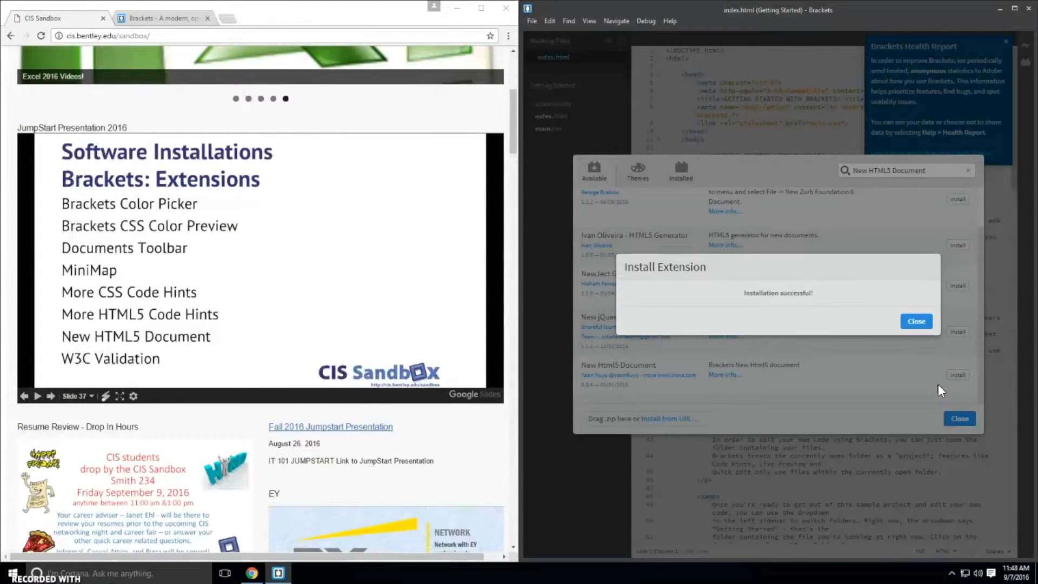
Dismiss the success message, close the Extension Manager and quit Brackets
left_click(917, 321)
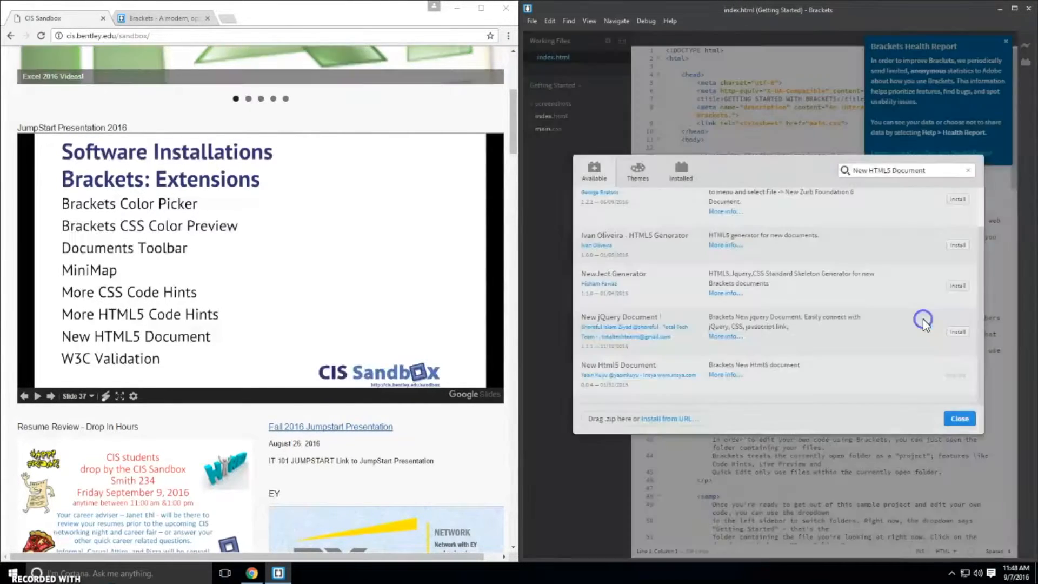
left_click(959, 417)
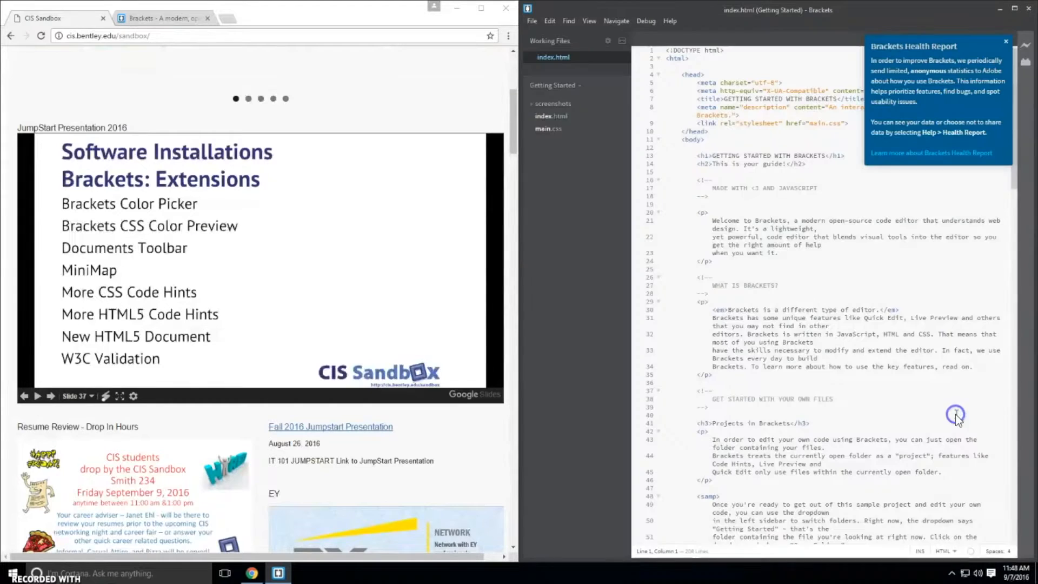
left_click(1028, 8)
Follow the slide's Microsoft Expression Web 4 link and download Web_Trial_en.exe from Microsoft's Download Center
left_click(480, 8)
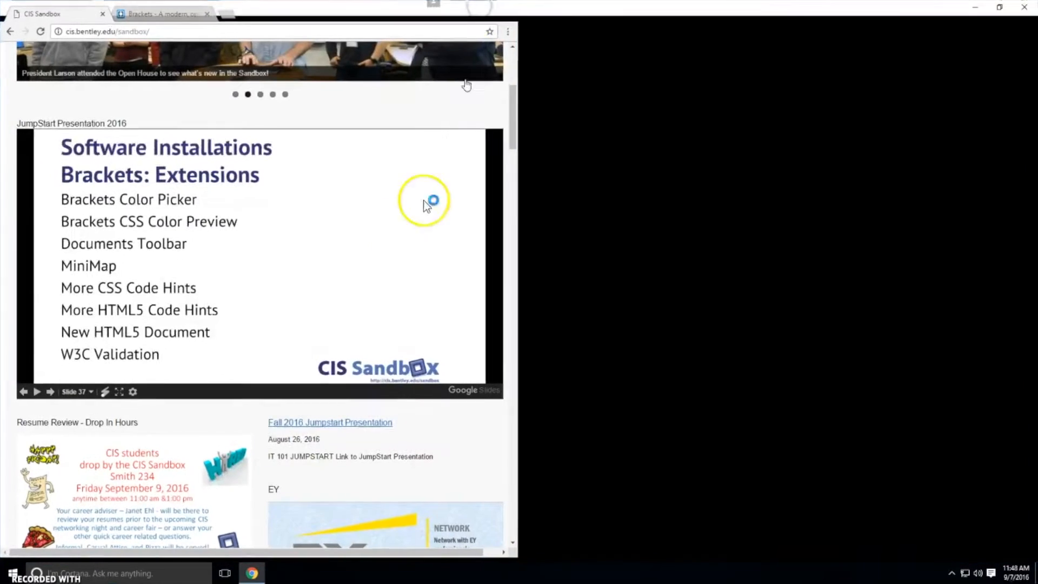
left_click(305, 385)
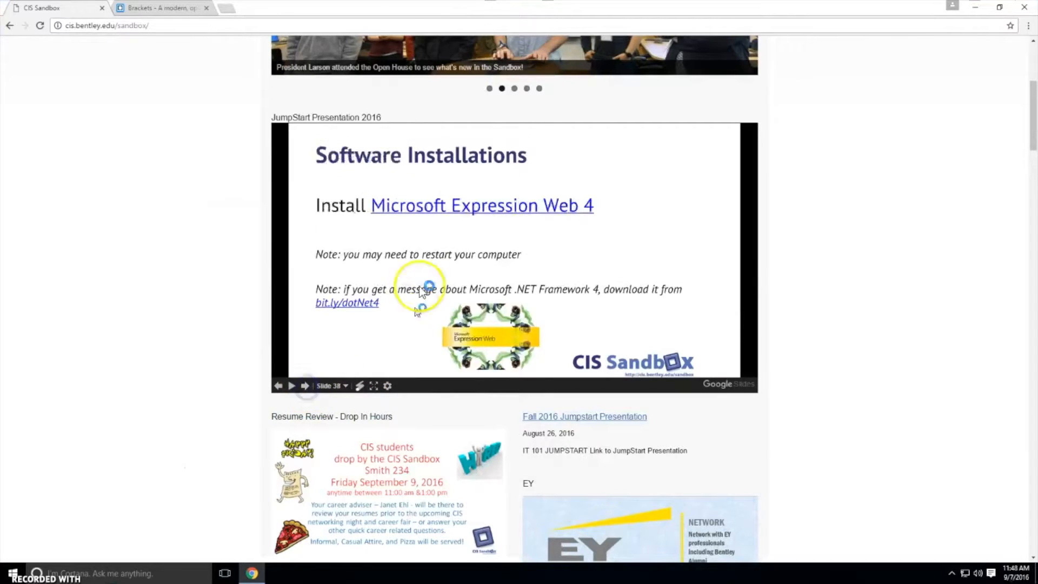
left_click(425, 212)
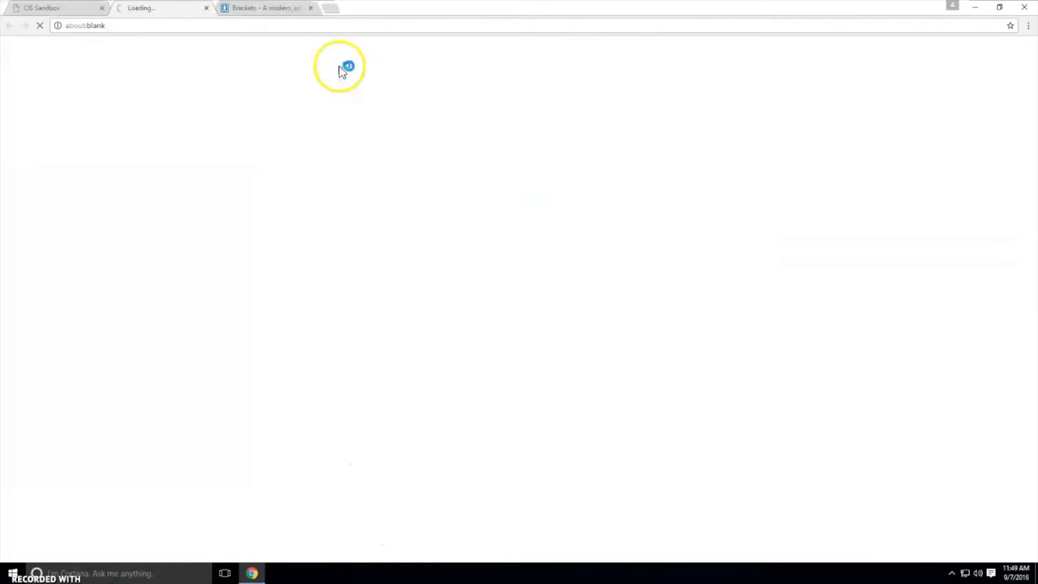
left_click(312, 9)
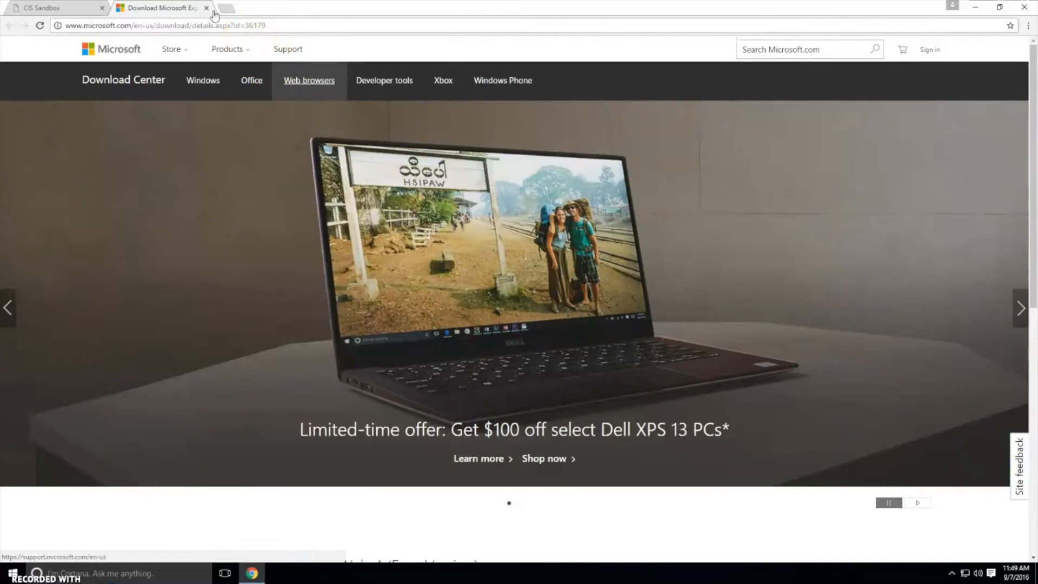
scroll(447, 270, "down", 5)
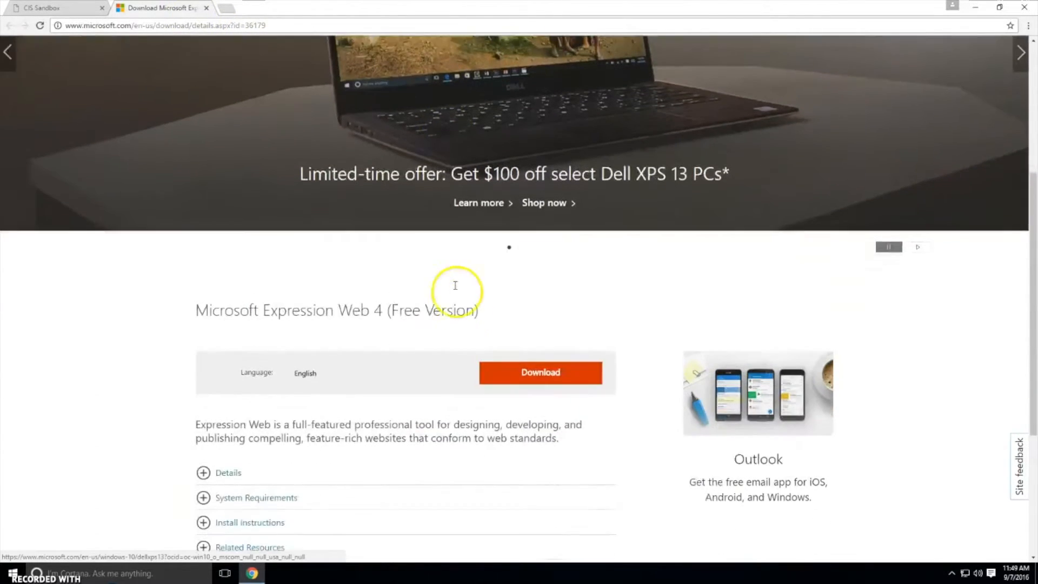
left_click(526, 367)
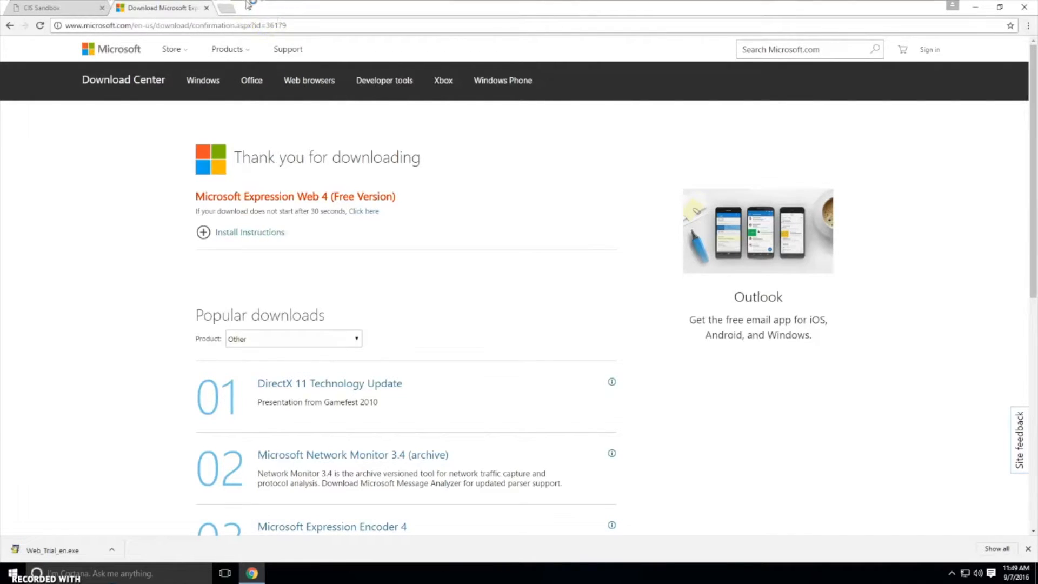
Run Web_Trial_en.exe with admin approval, accept the licence terms and begin installing Expression Web 4
left_click(63, 548)
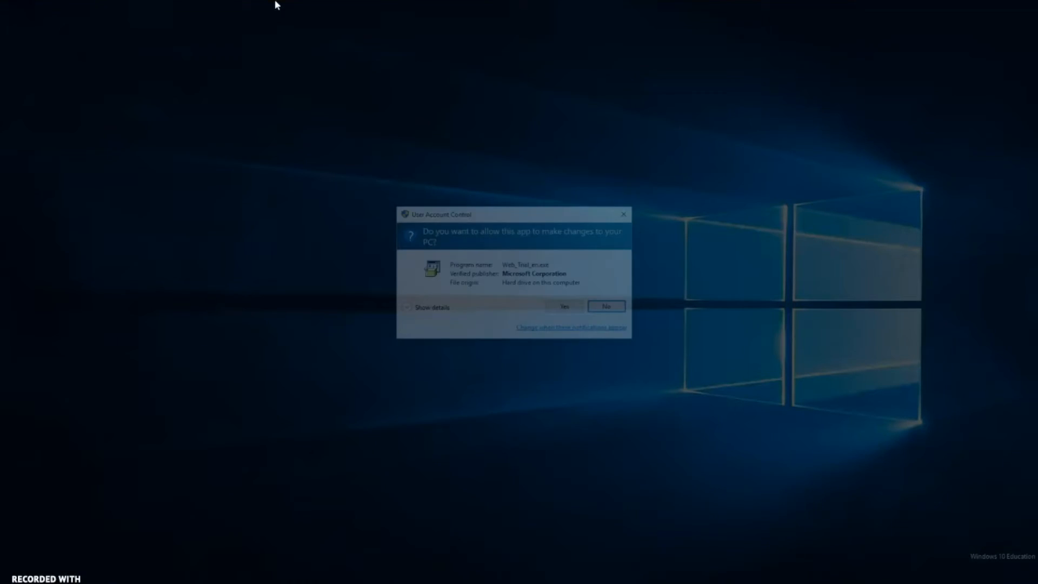
left_click(566, 308)
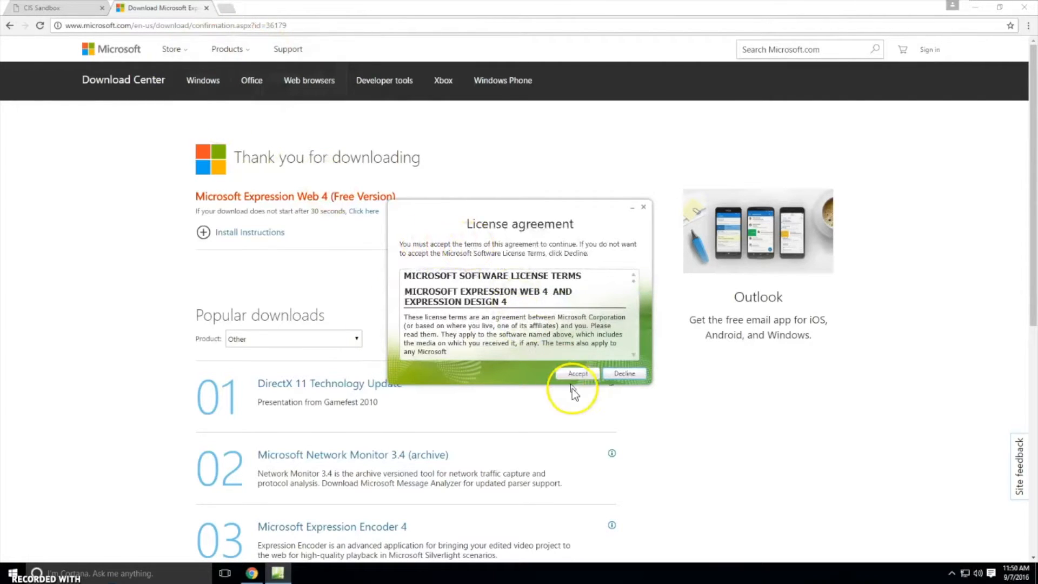
left_click(586, 375)
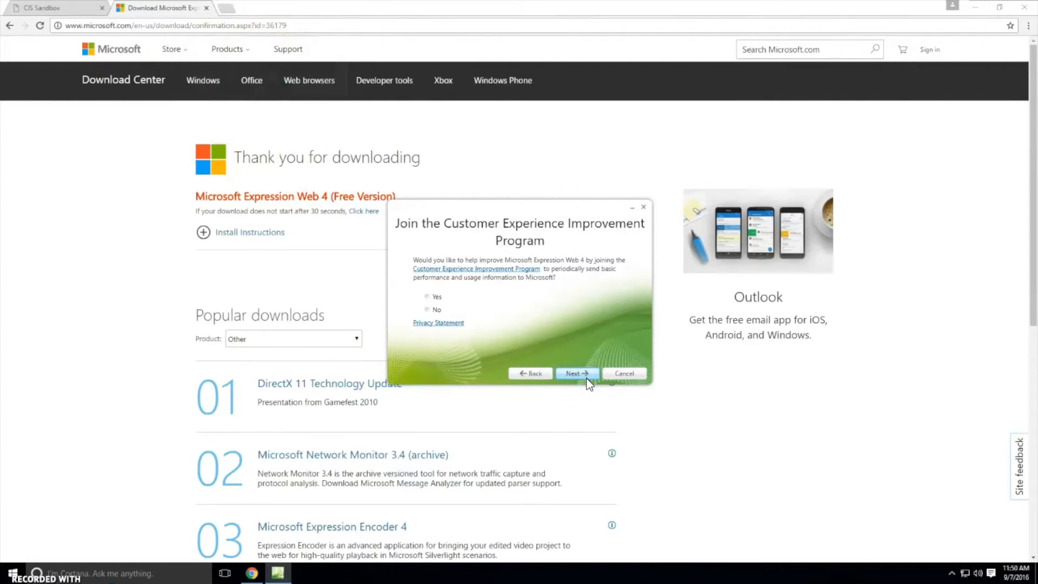
left_click(565, 371)
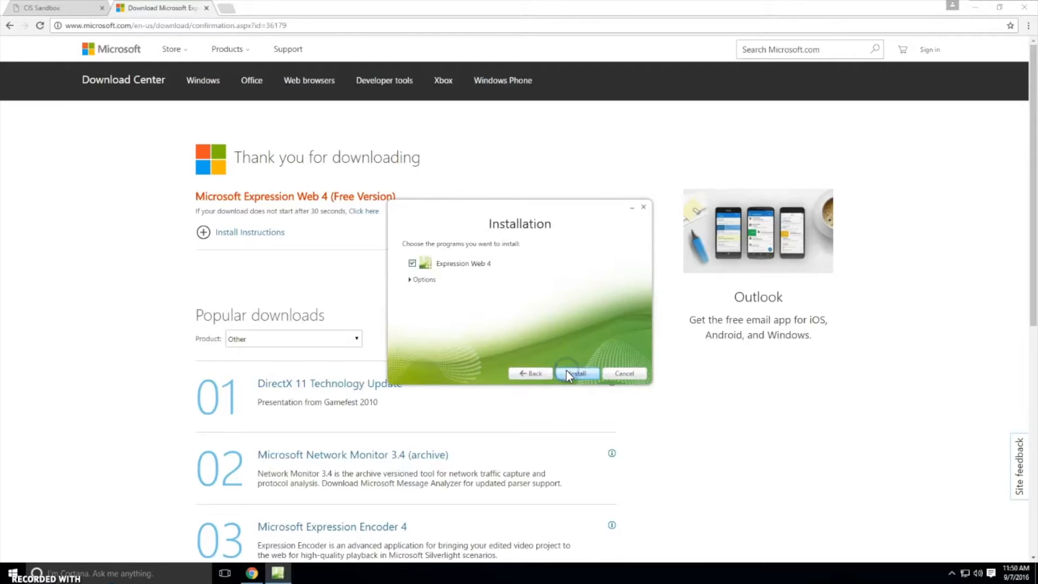
left_click(566, 372)
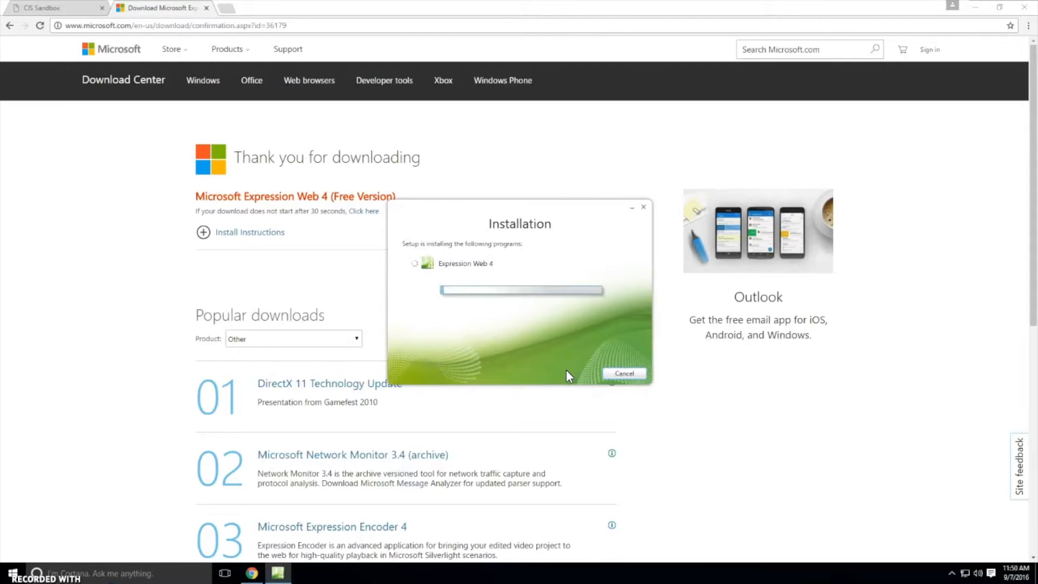
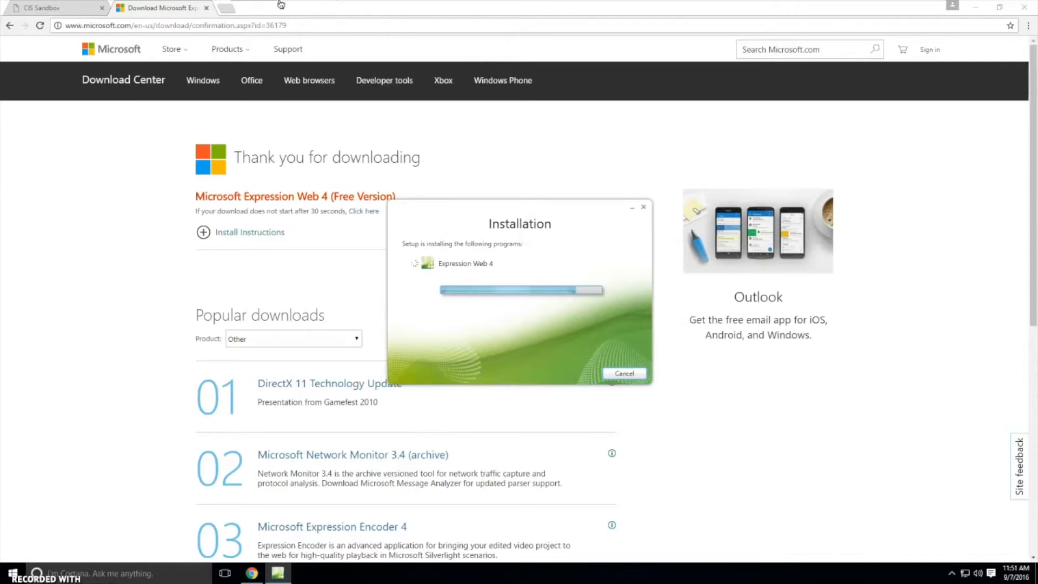
Get back into the full-screen Windows 10 virtual machine from the Mac desktop
mouse_move(279, 2)
left_click(150, 6)
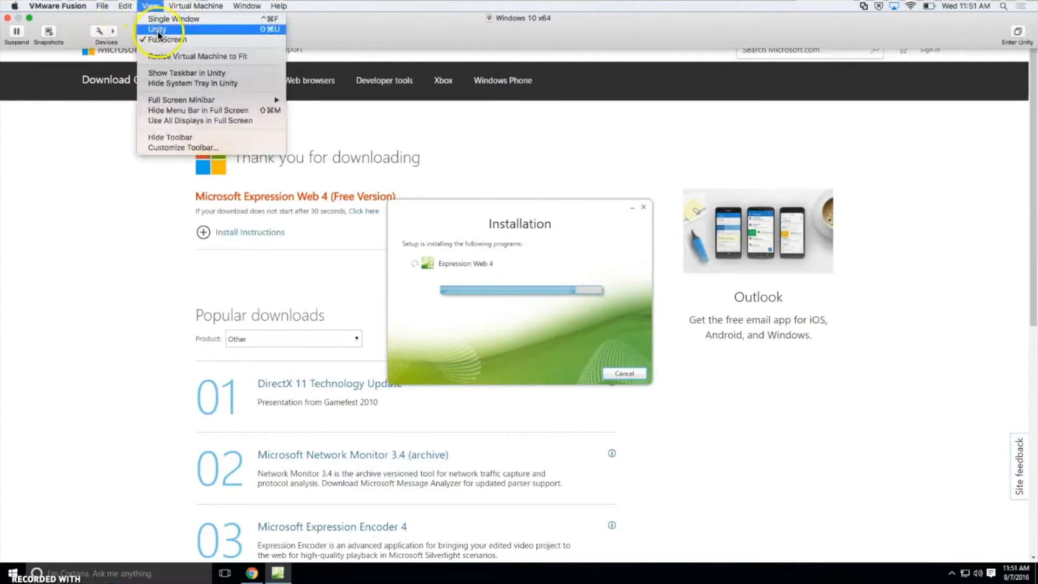
left_click(450, 582)
mouse_move(491, 582)
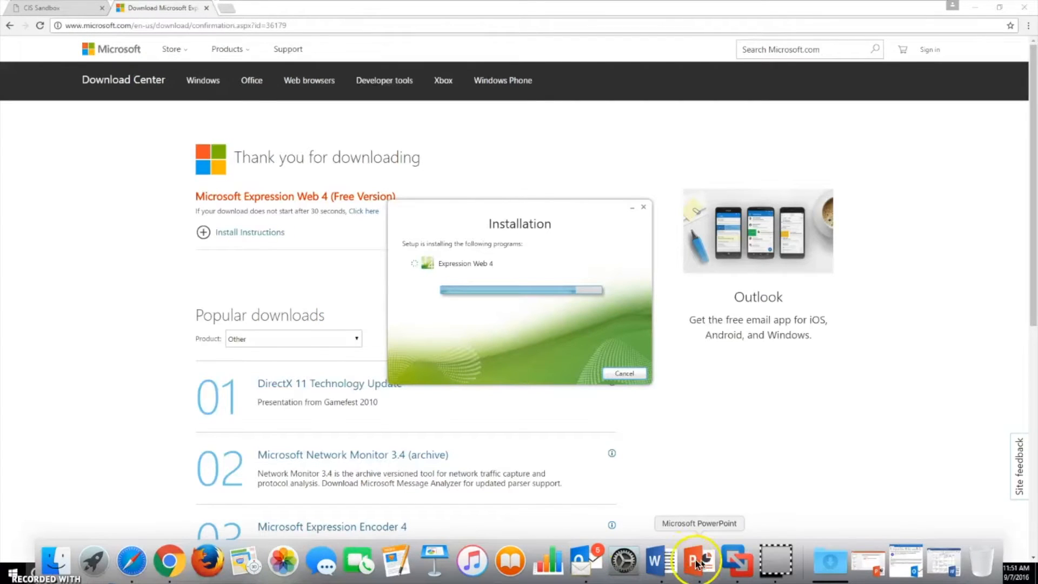
left_click(764, 554)
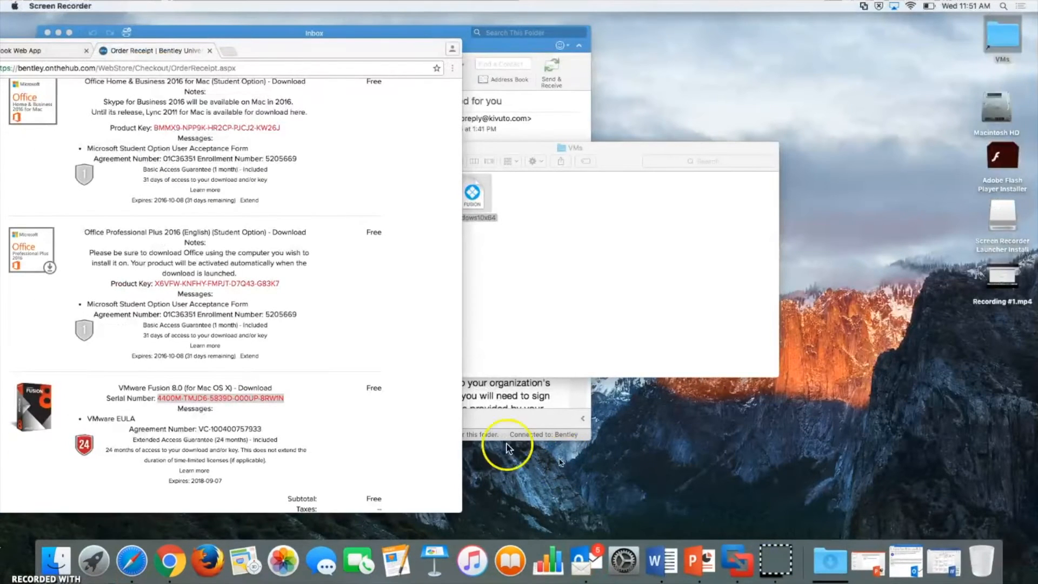
key("ctrl+Right")
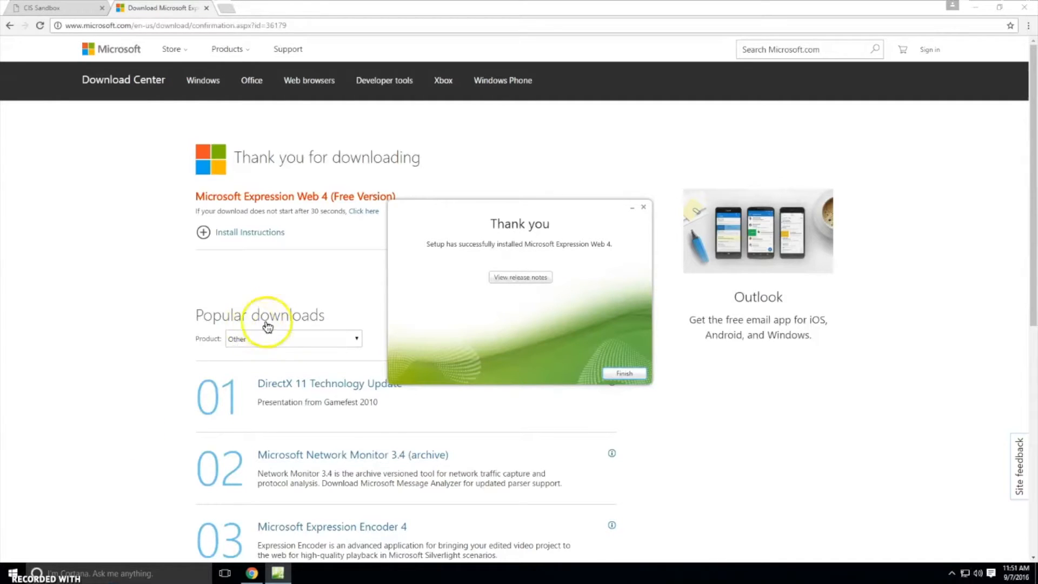
Finish the Expression Web 4 installer and close the Microsoft download tab
left_click(635, 373)
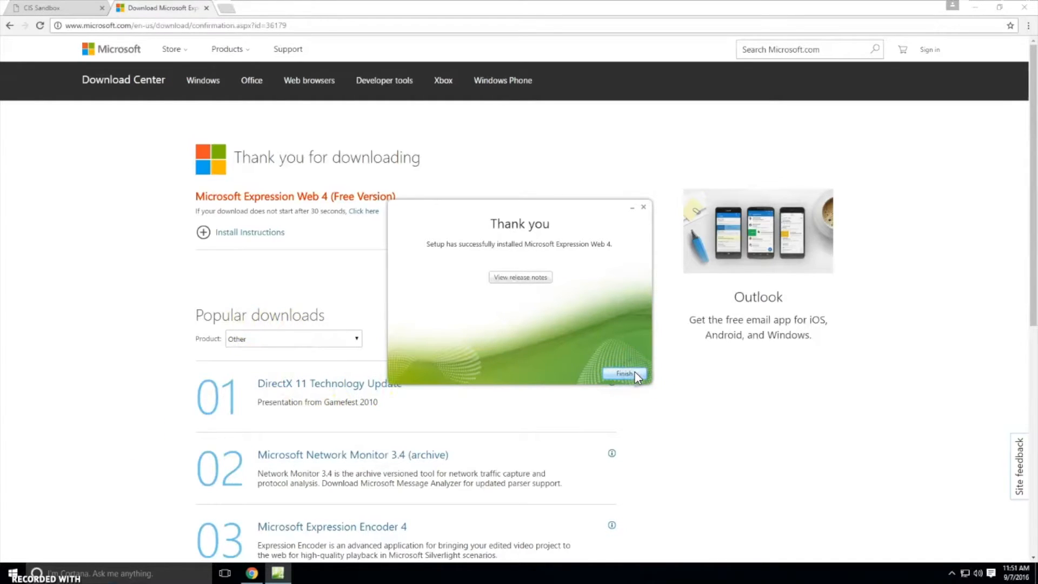
left_click(628, 374)
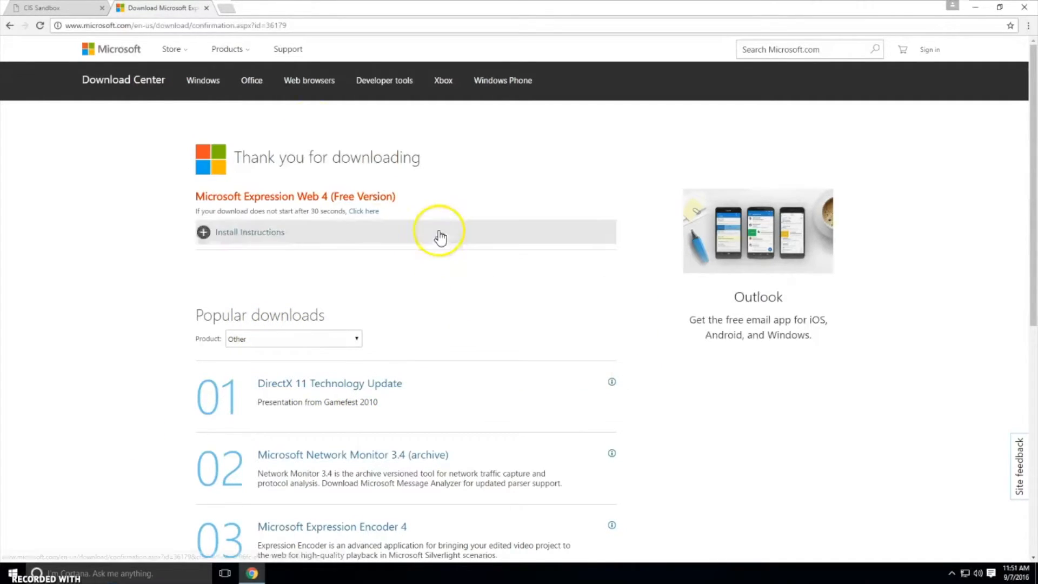
left_click(206, 8)
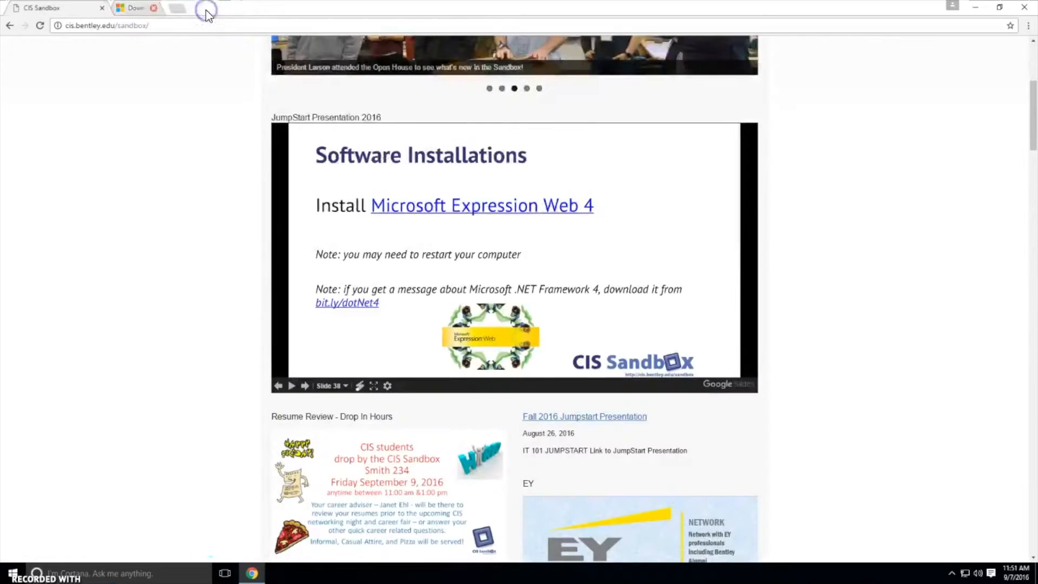
Advance to the next slide and download AdwCleaner from its ToolsLib page
left_click(305, 385)
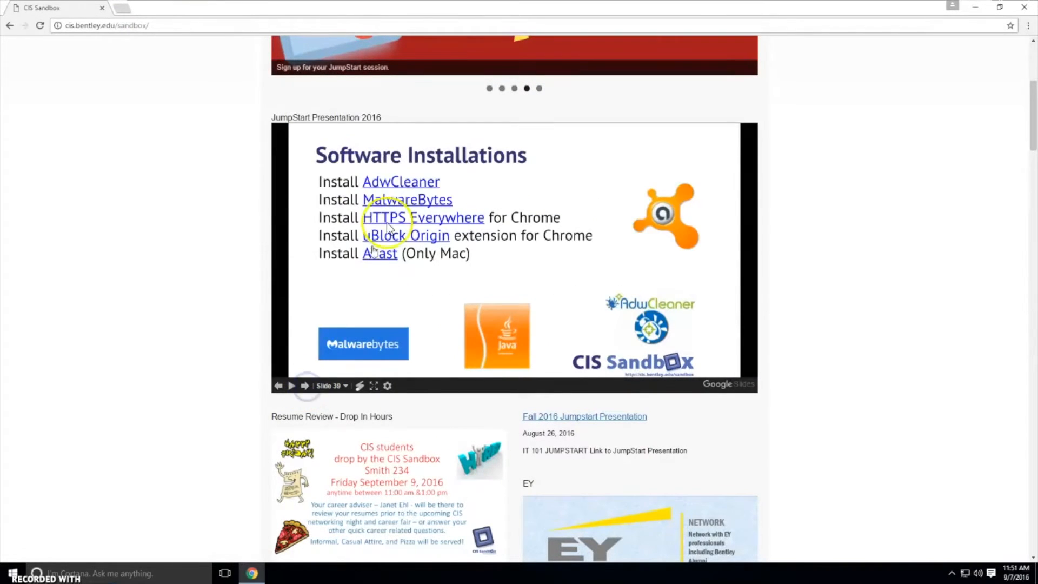
left_click(407, 189)
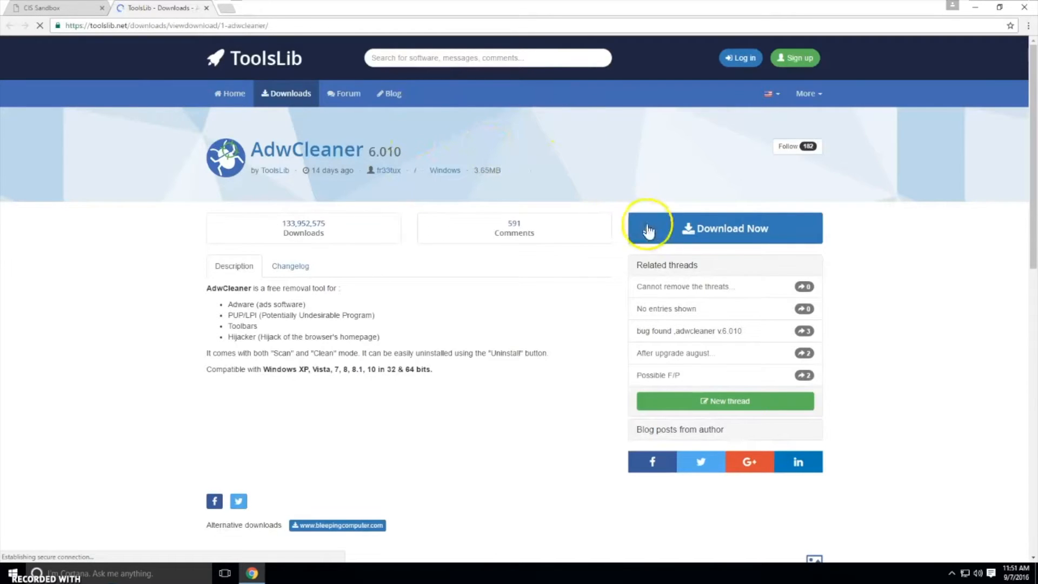
left_click(660, 233)
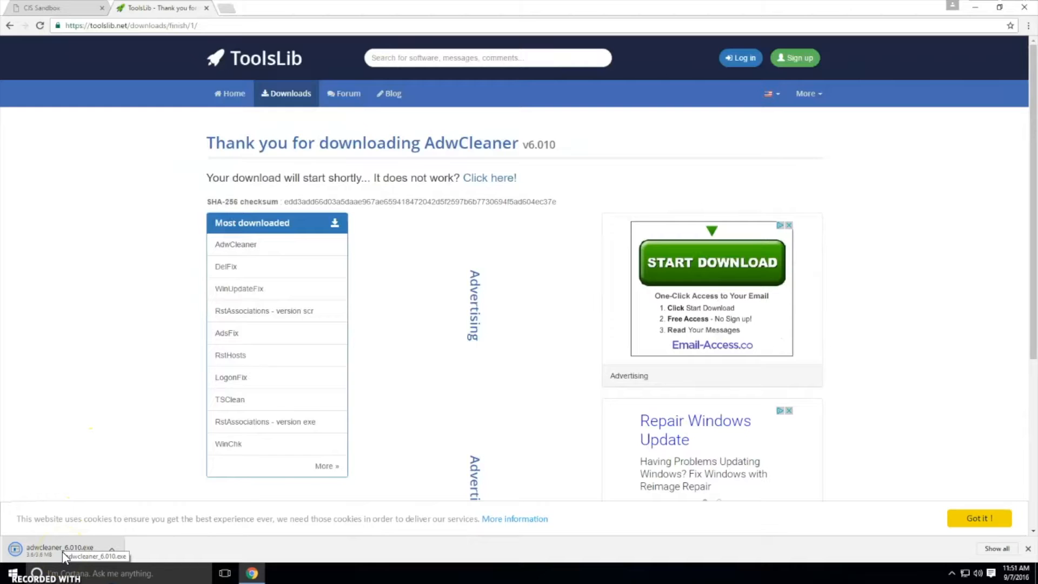
Run AdwCleaner with admin approval, accept its terms of use, and close the ToolsLib tab
left_click(64, 552)
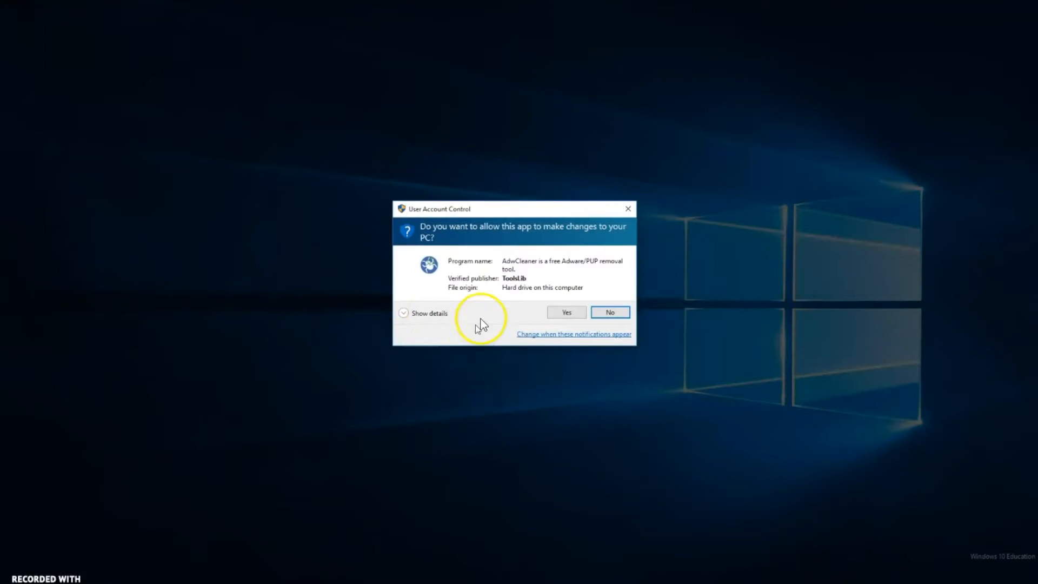
left_click(550, 311)
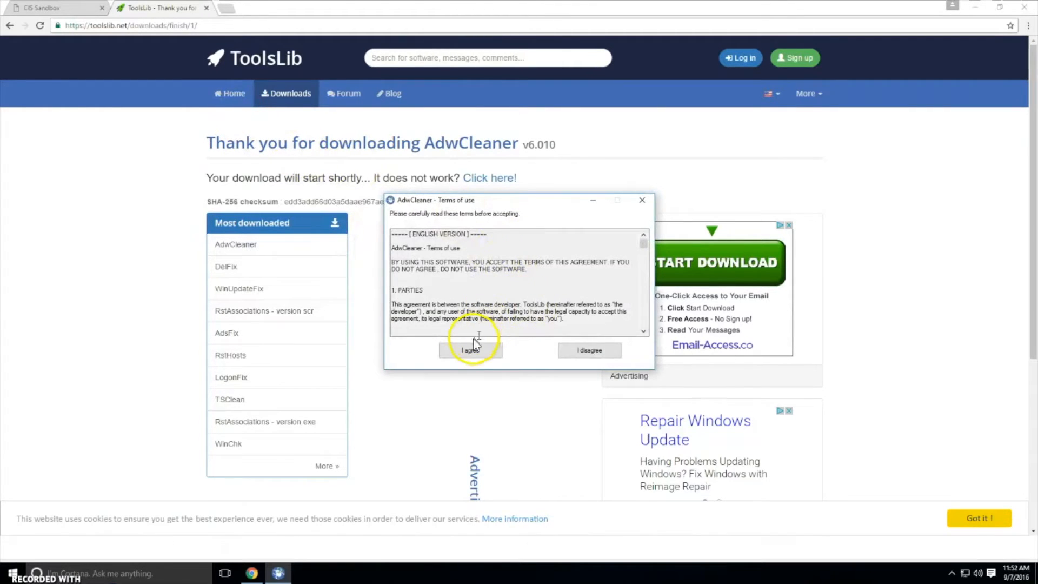
left_click(471, 350)
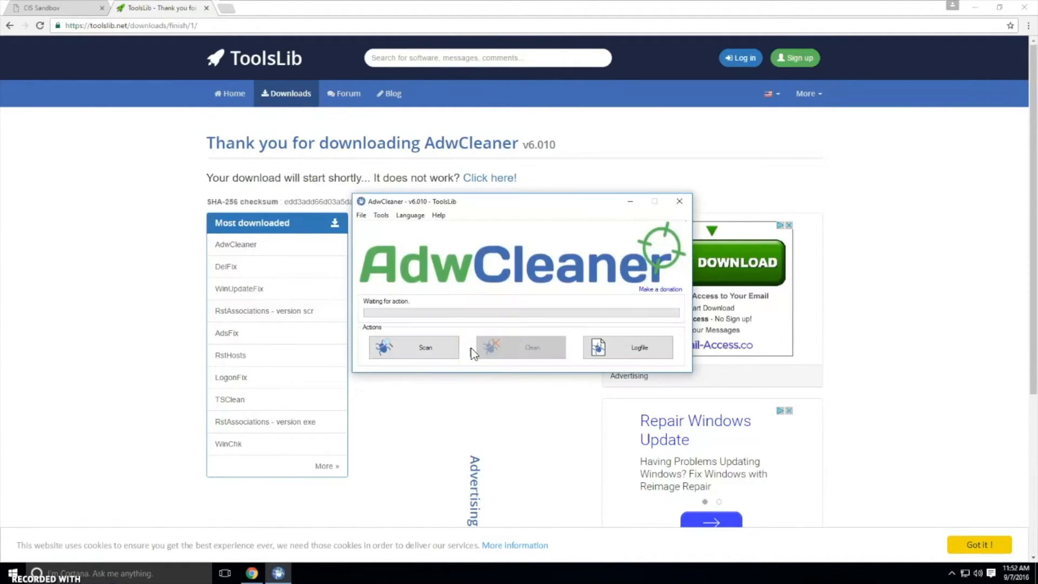
left_click(206, 7)
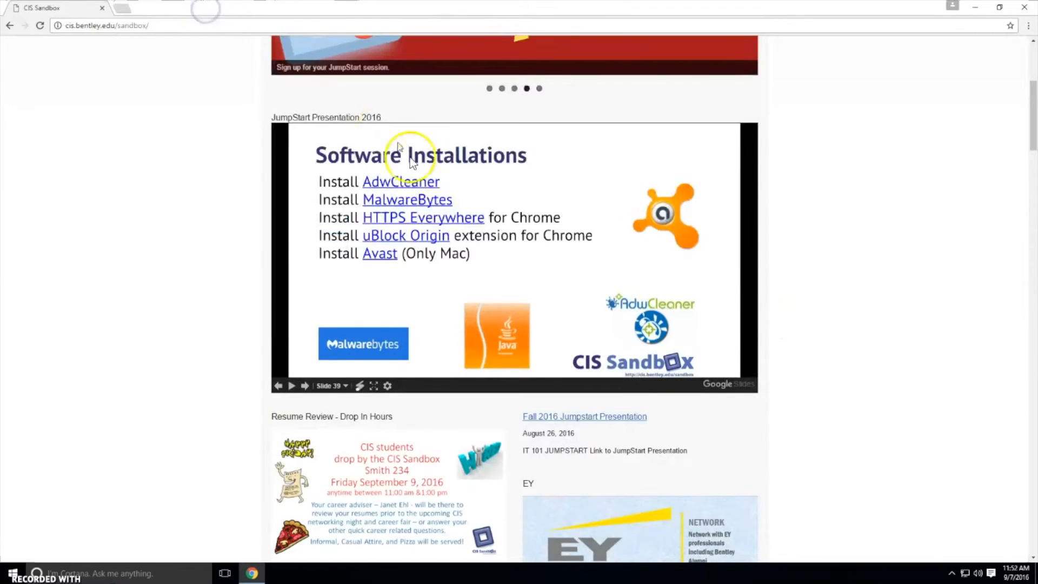
Download and run mbam-setup with admin approval and English as the setup language
left_click(398, 204)
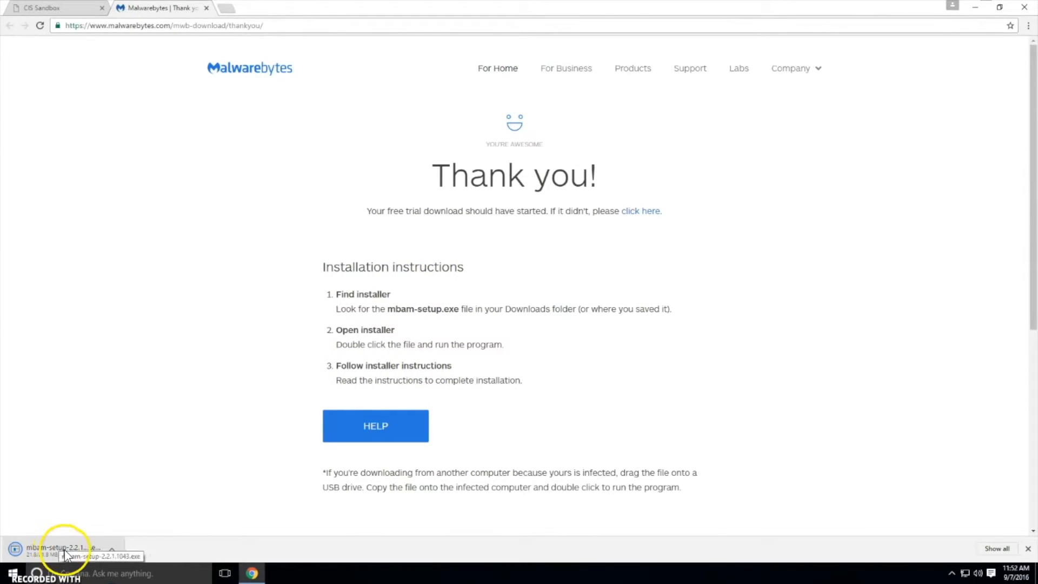
left_click(65, 550)
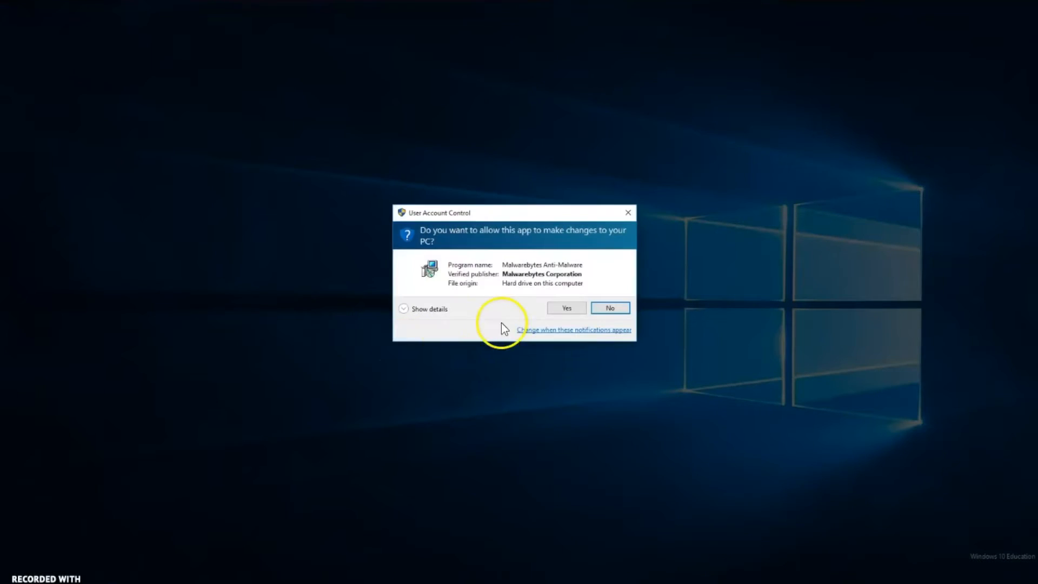
left_click(561, 312)
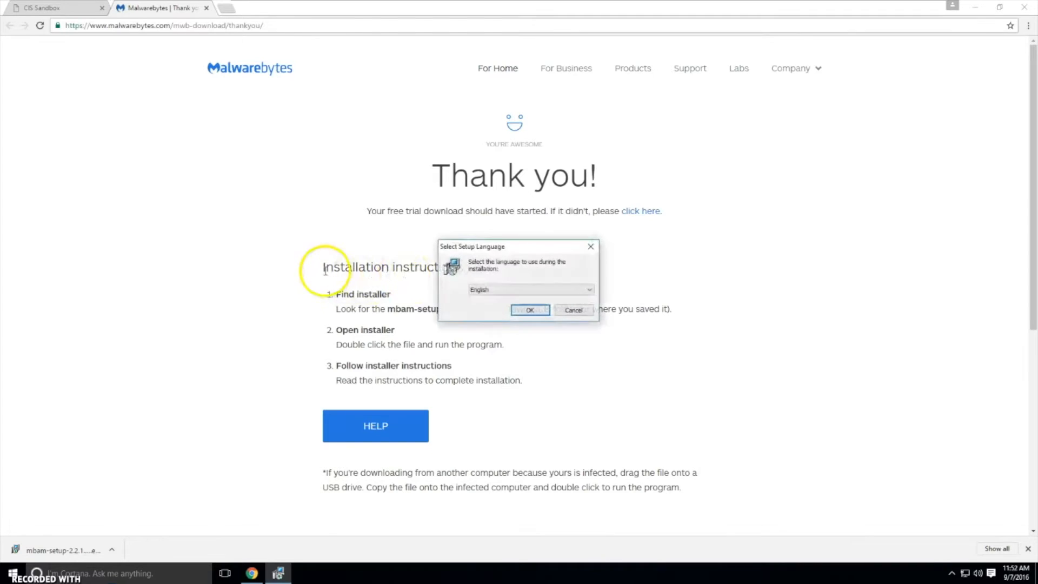
left_click(530, 309)
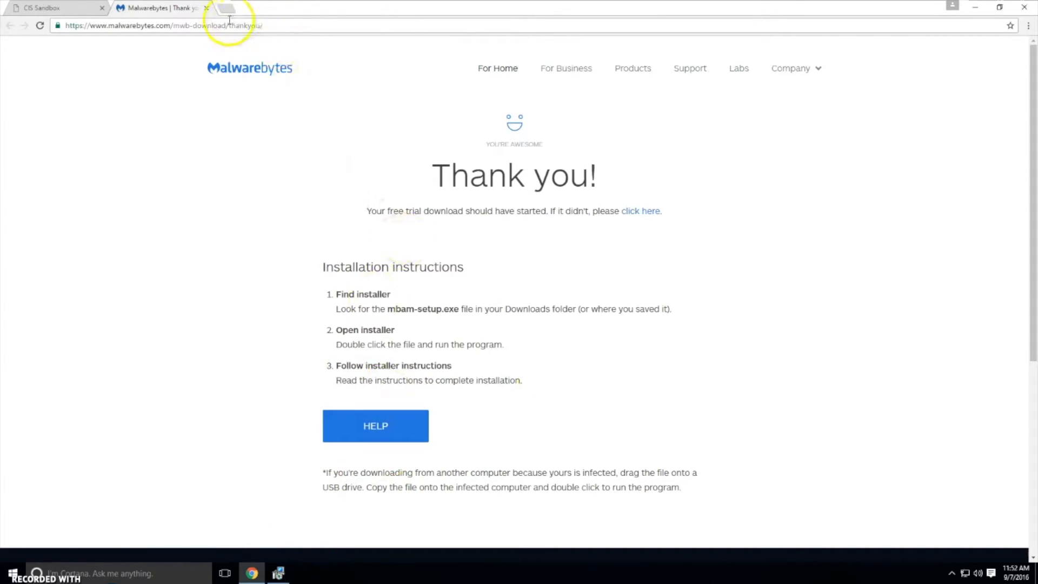
left_click(206, 8)
left_click(278, 572)
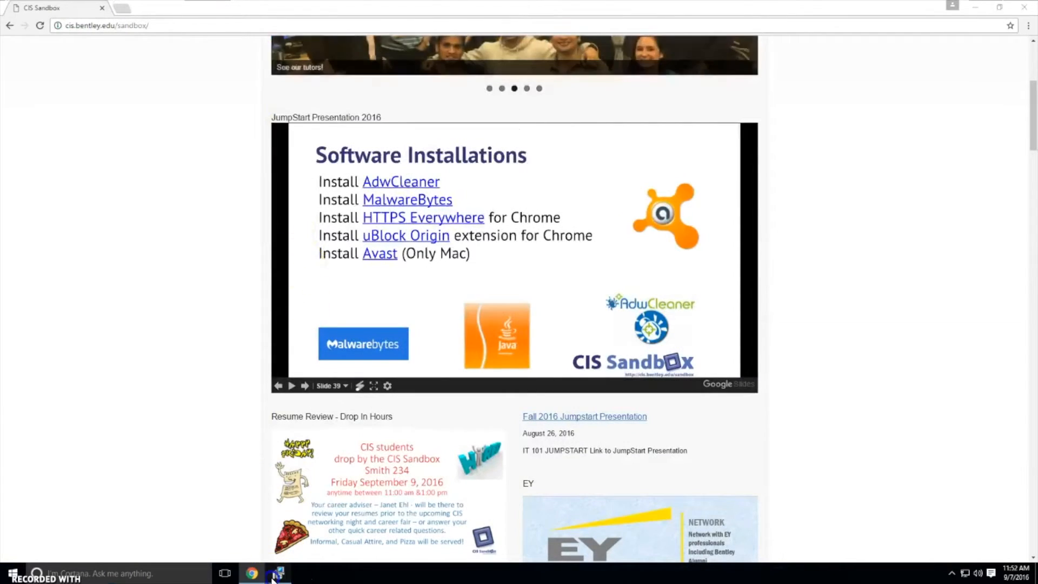
Accept the license, keep all default setup options, install, then close Malwarebytes after launch
left_click(586, 374)
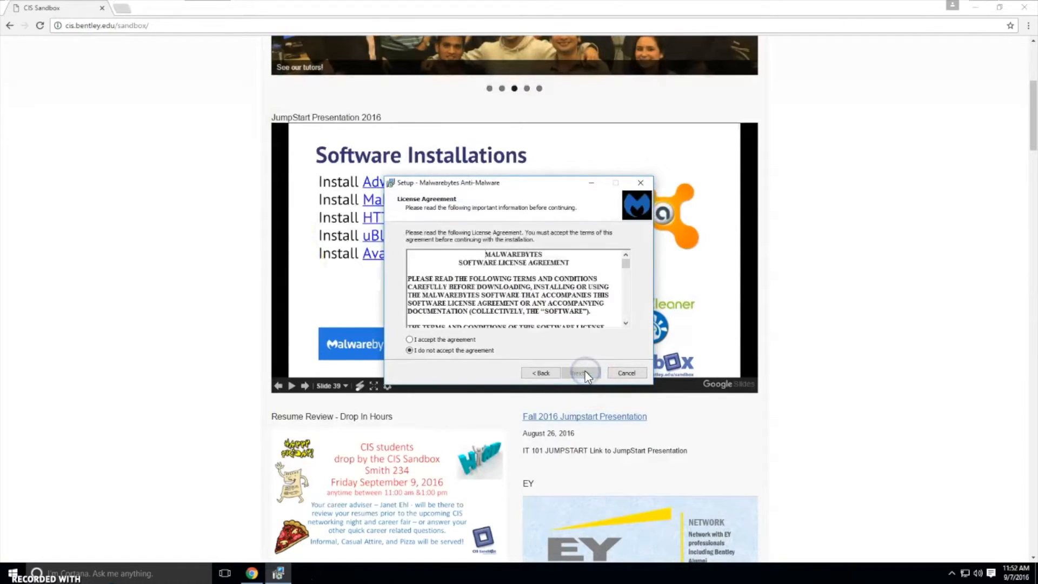
left_click(473, 339)
left_click(582, 373)
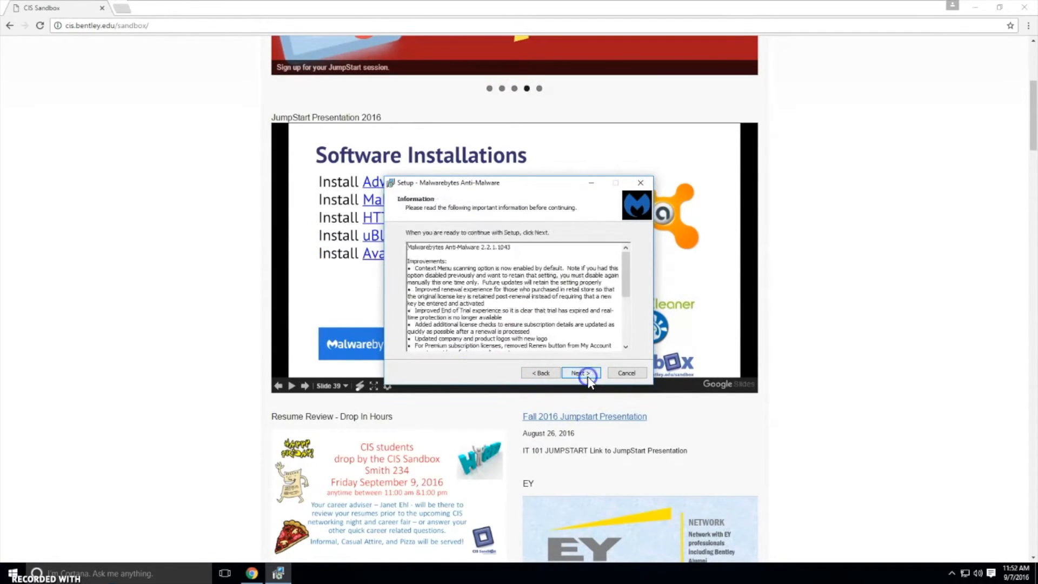
left_click(588, 377)
left_click(588, 377)
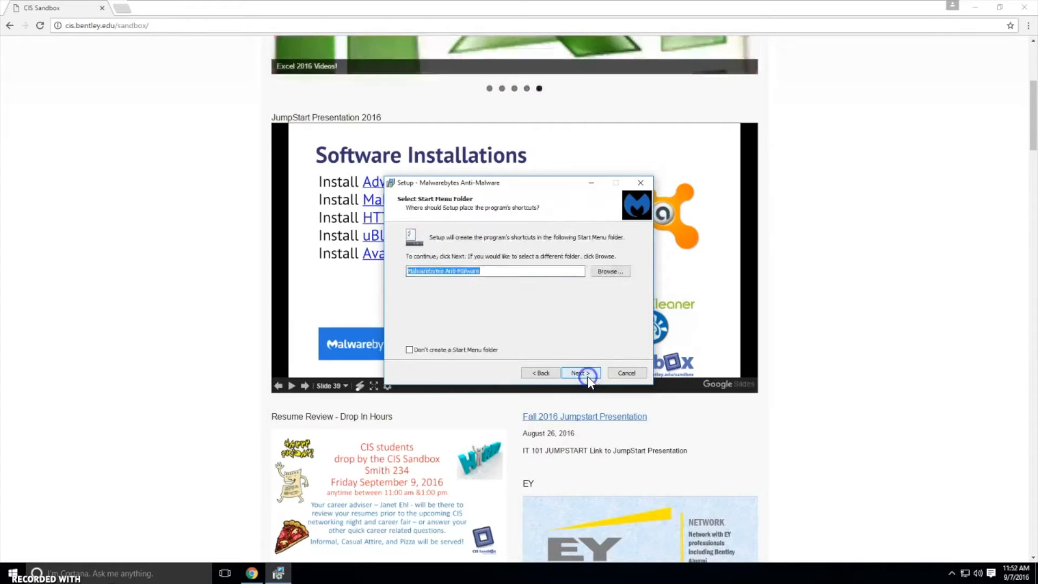
left_click(588, 377)
left_click(588, 377)
left_click(588, 377)
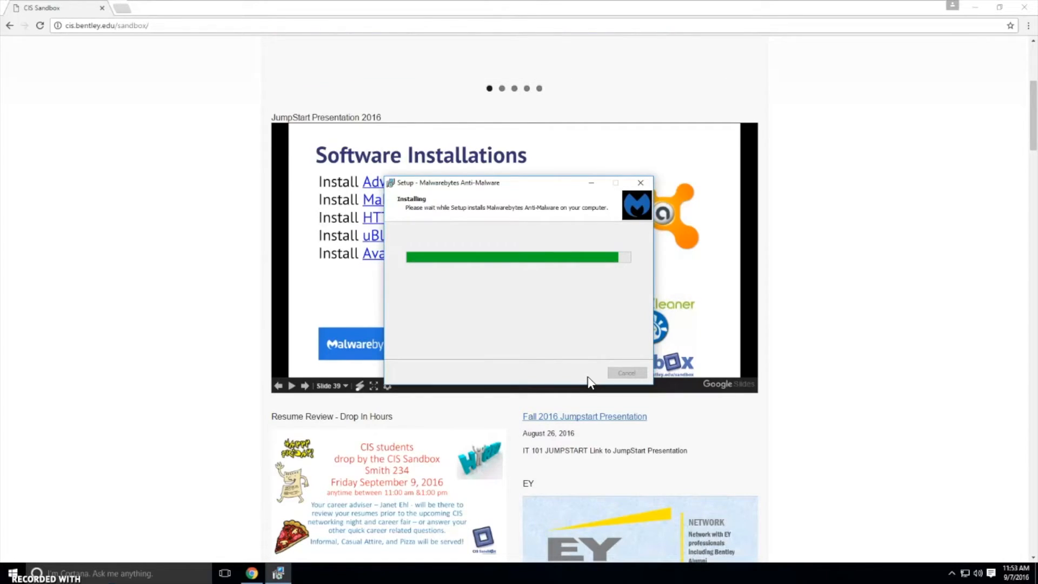
left_click(588, 375)
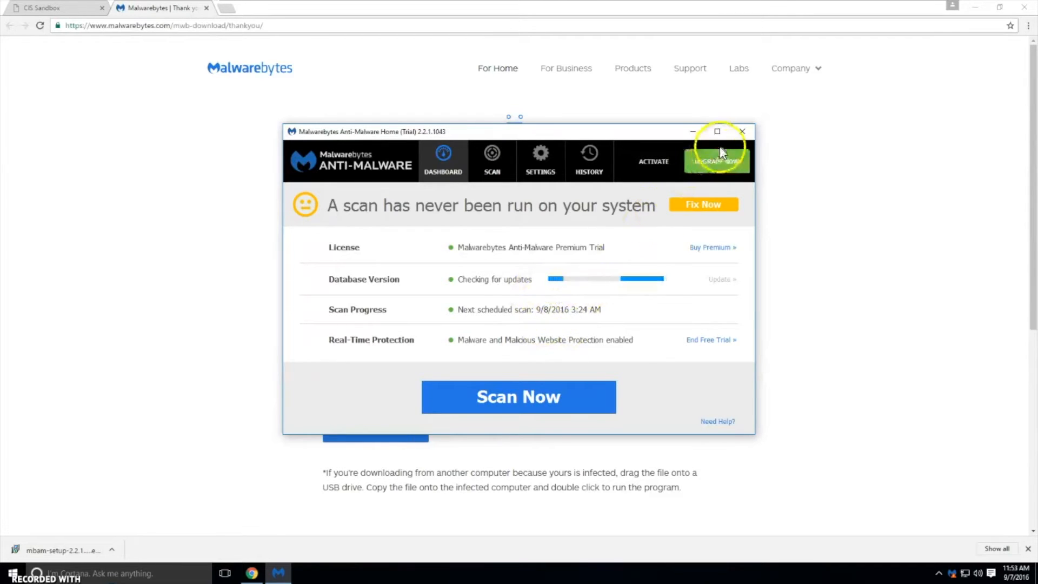
left_click(742, 131)
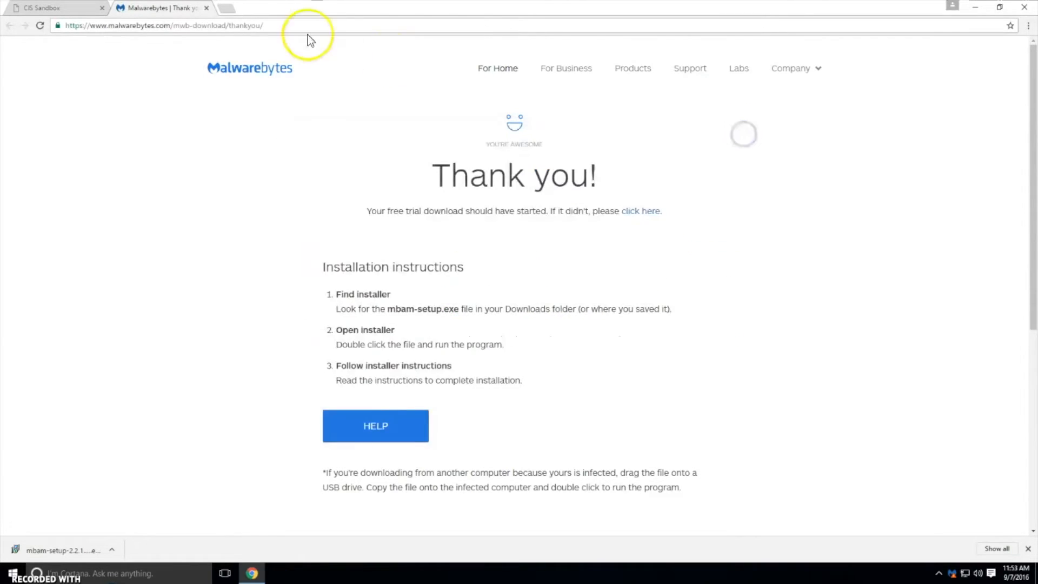
Close the Malwarebytes page and open the HTTPS Everywhere Chrome install page
left_click(206, 10)
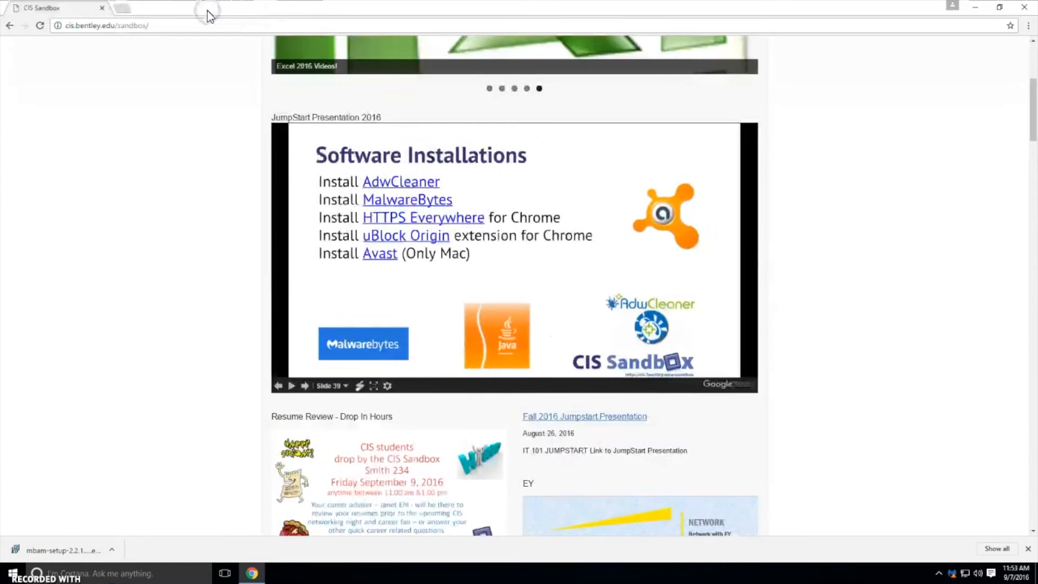
left_click(397, 221)
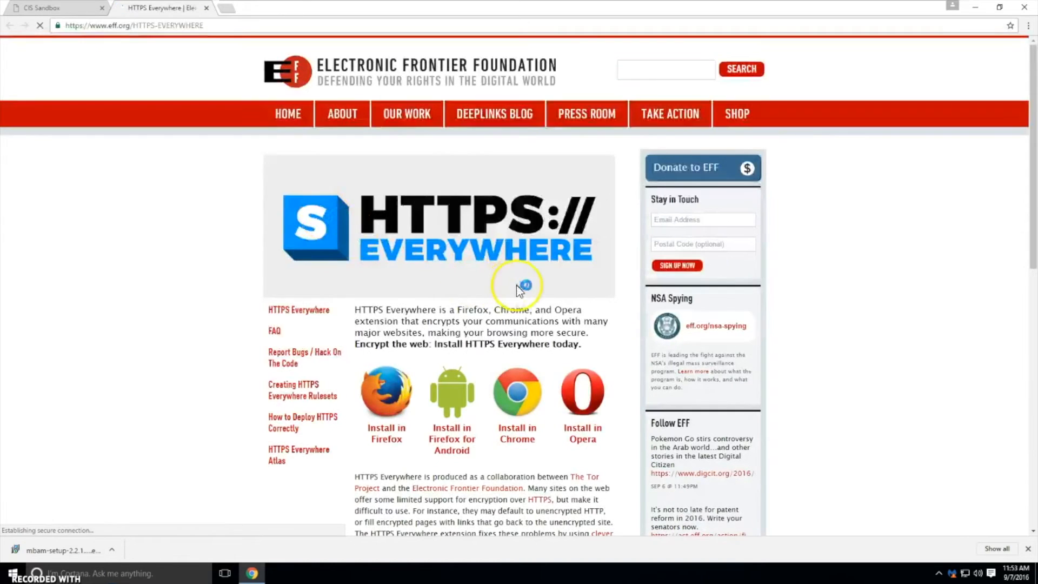
scroll(486, 381, "down", 1)
left_click(485, 377)
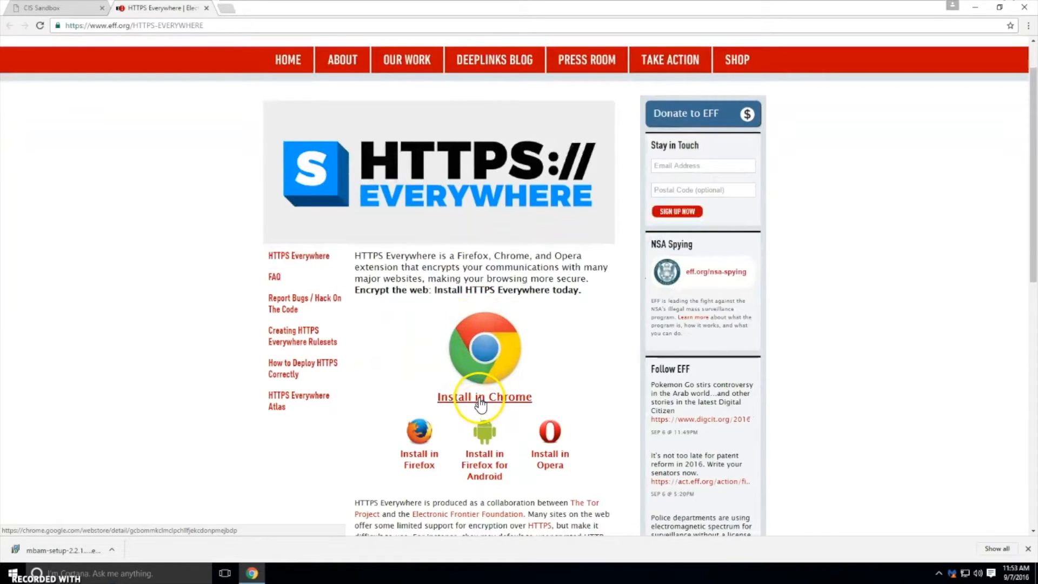
left_click(481, 400)
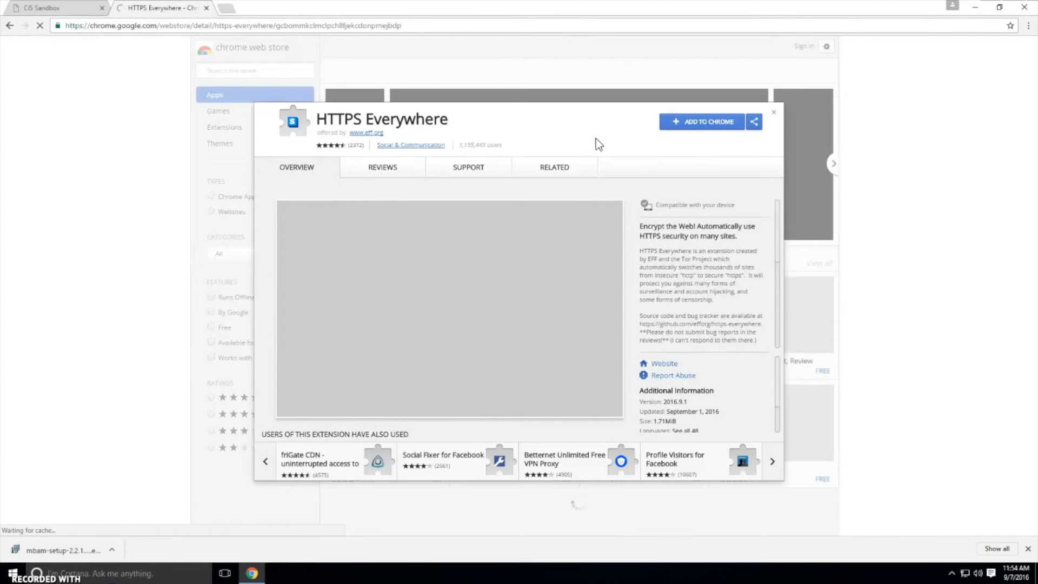
Add HTTPS Everywhere to Chrome, confirm the prompt, and close the Web Store tab
left_click(699, 120)
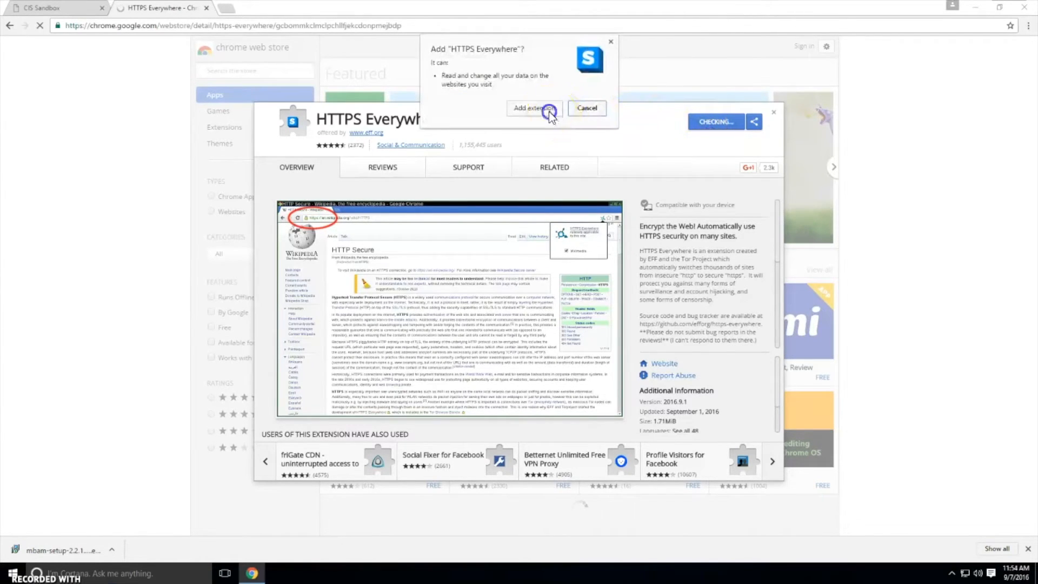
left_click(538, 108)
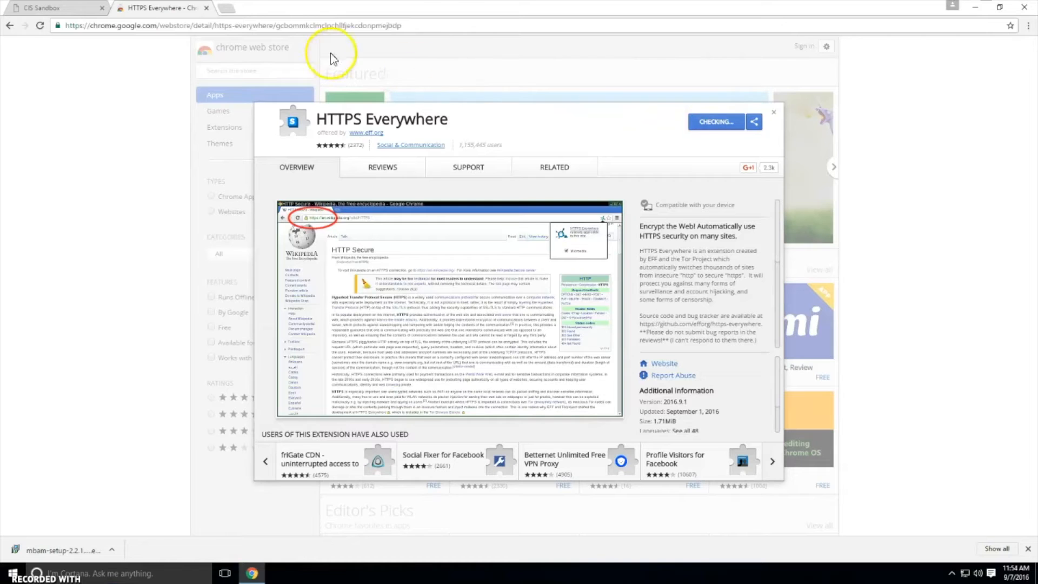
mouse_move(624, 578)
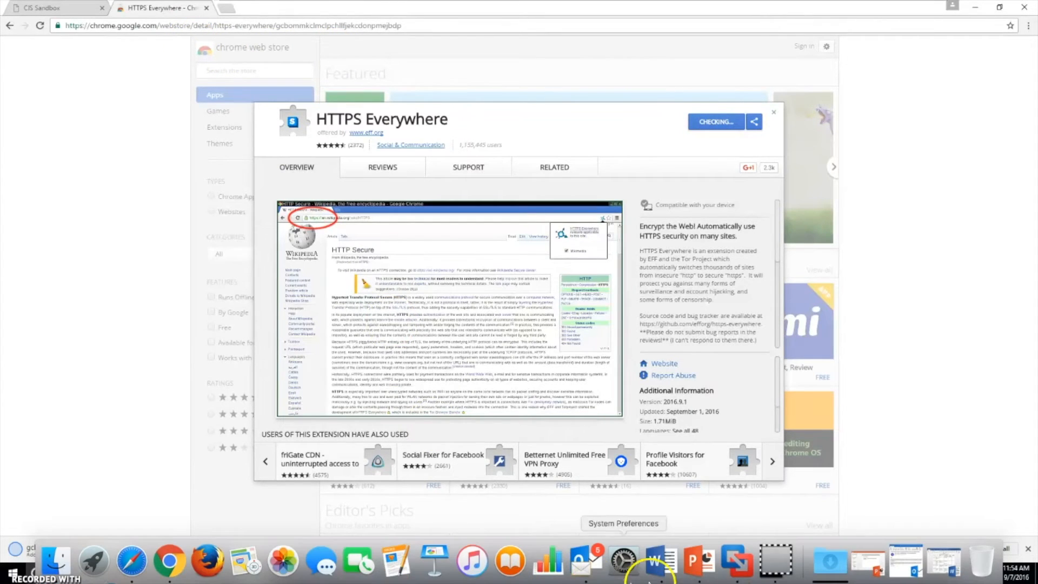
left_click(779, 570)
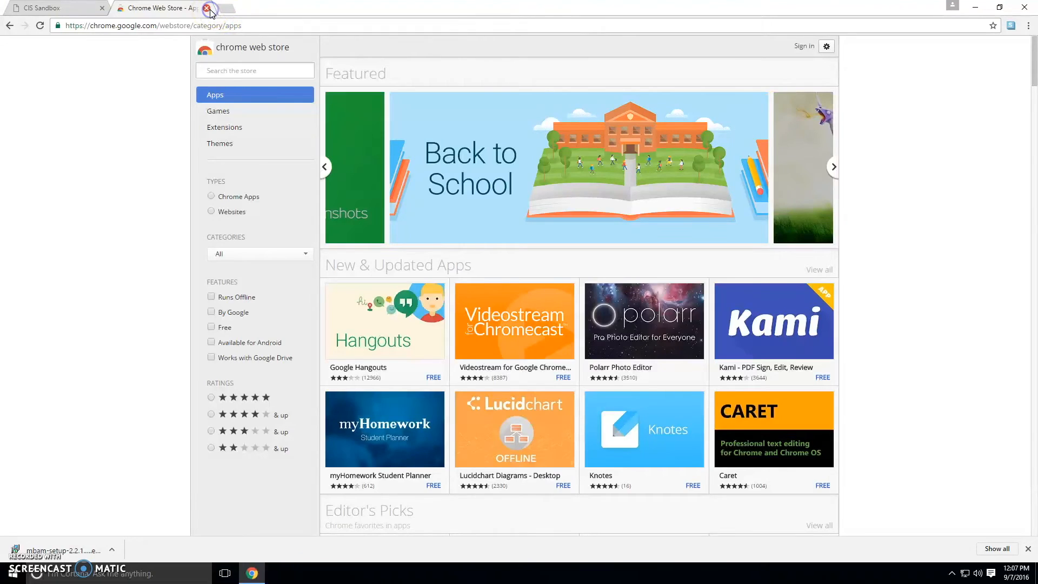
left_click(205, 9)
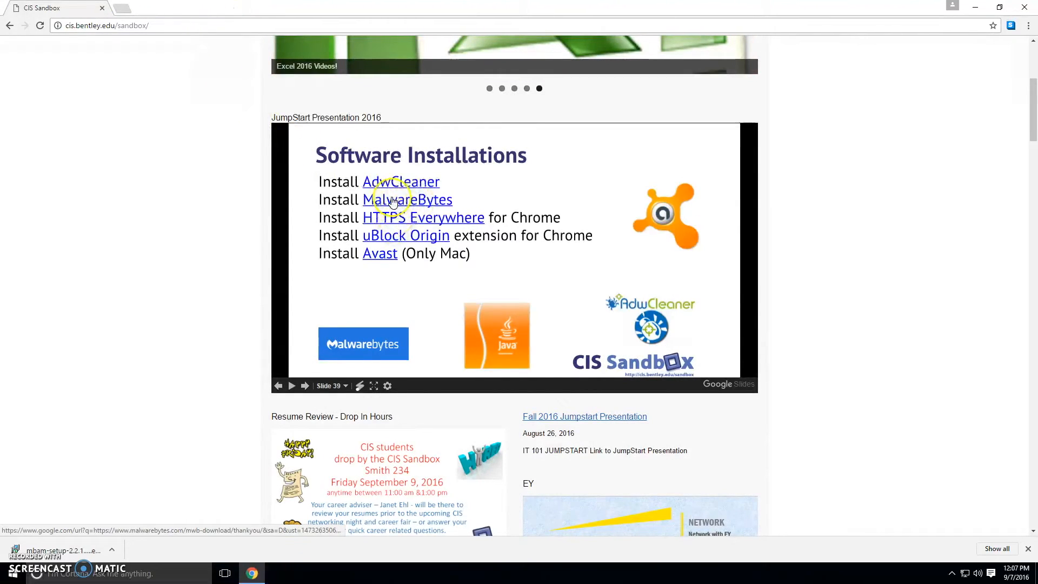
Open uBlock Origin's store listing and add it to Chrome, confirming from the CIS Sandbox tab
left_click(403, 237)
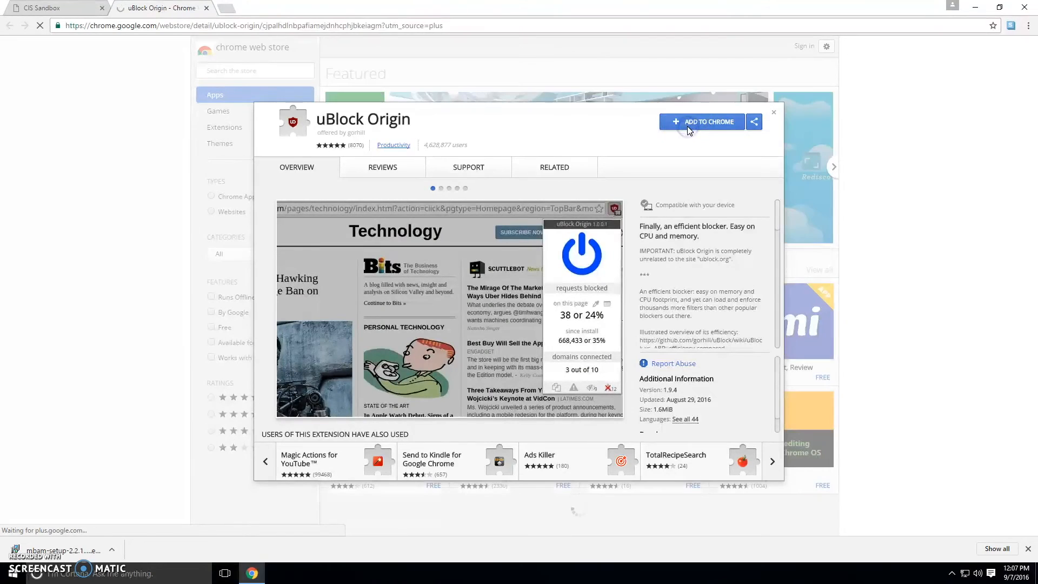
left_click(688, 127)
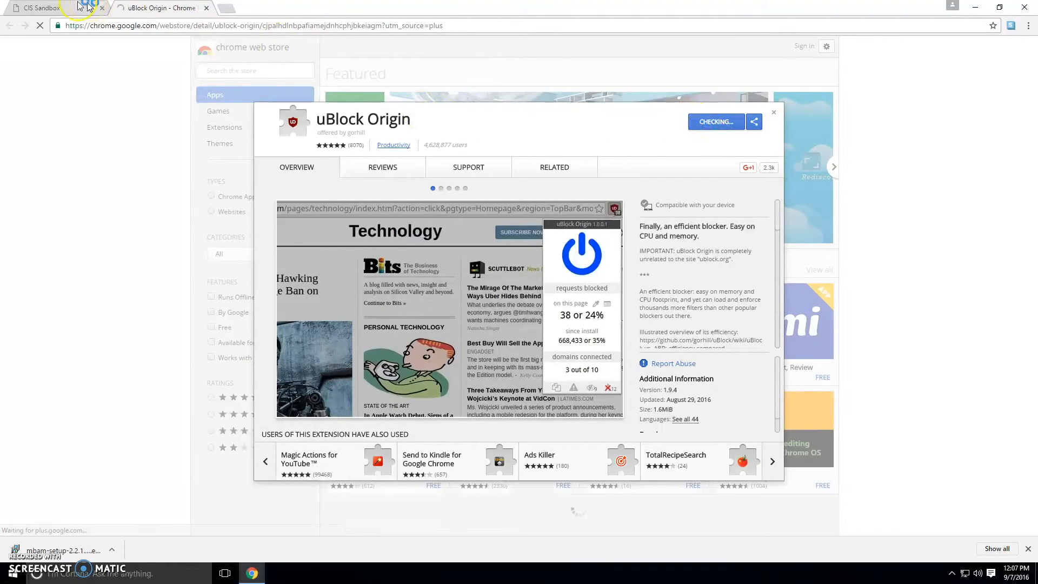
left_click(76, 6)
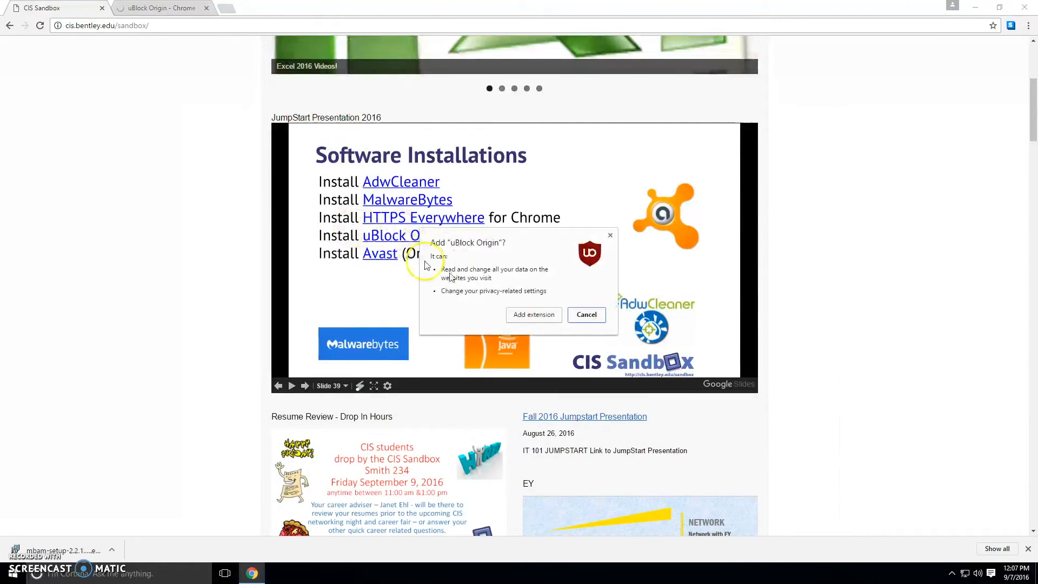
left_click(531, 315)
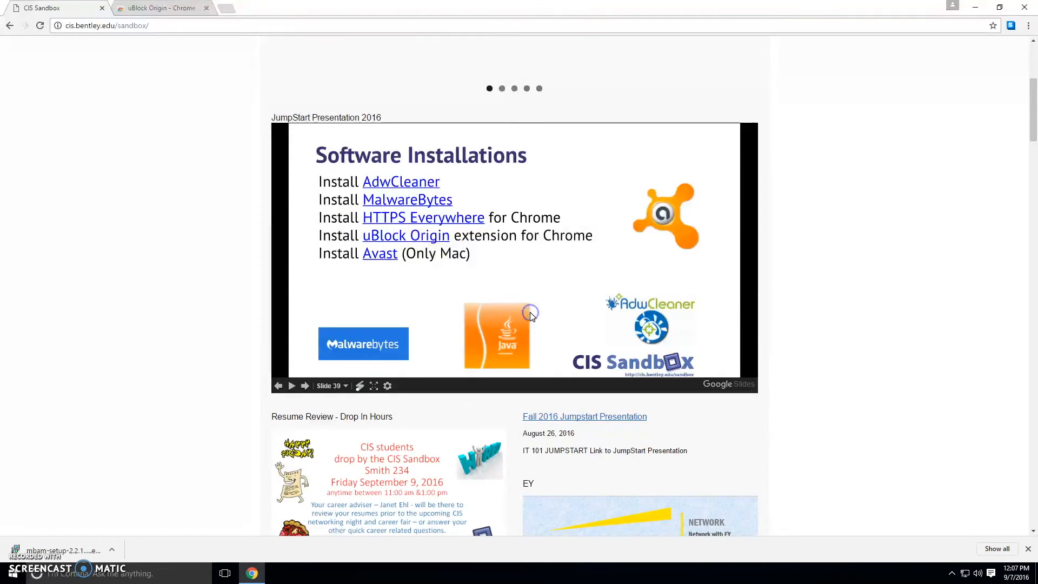
Download avast_free_antivirus from Avast's site and run the installer from the download bar
left_click(389, 257)
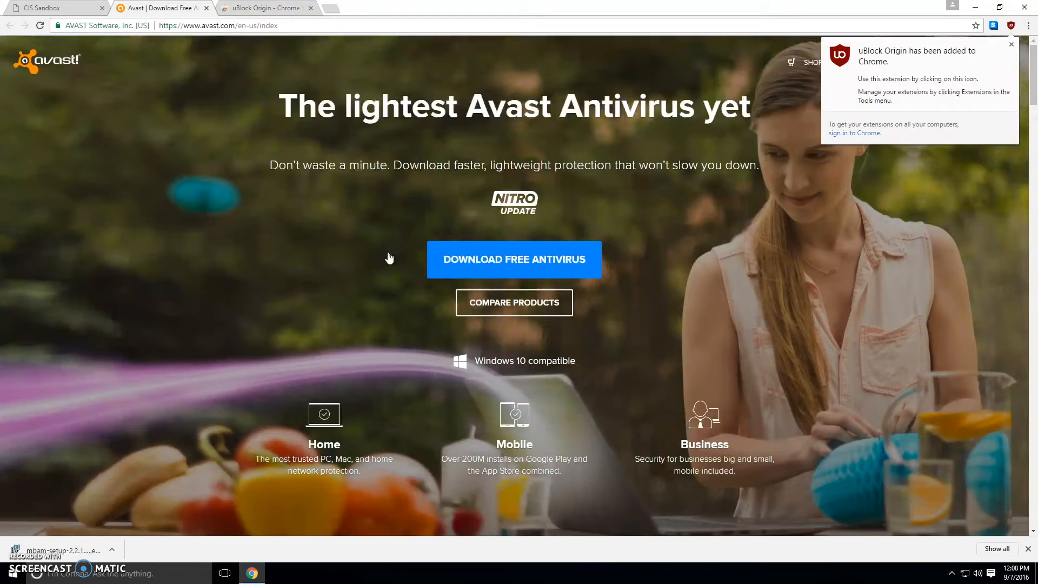
left_click(474, 277)
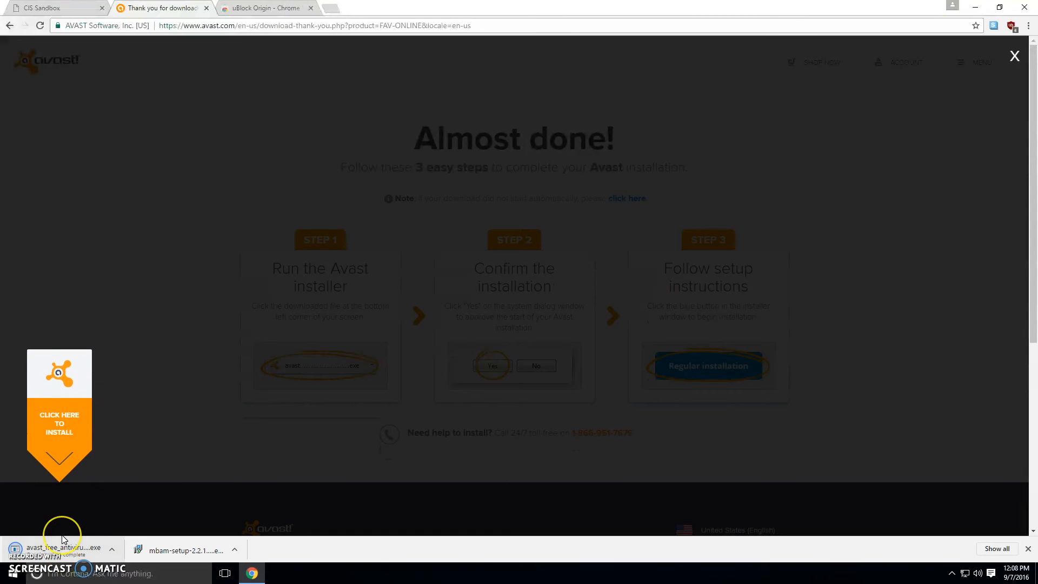
left_click(63, 547)
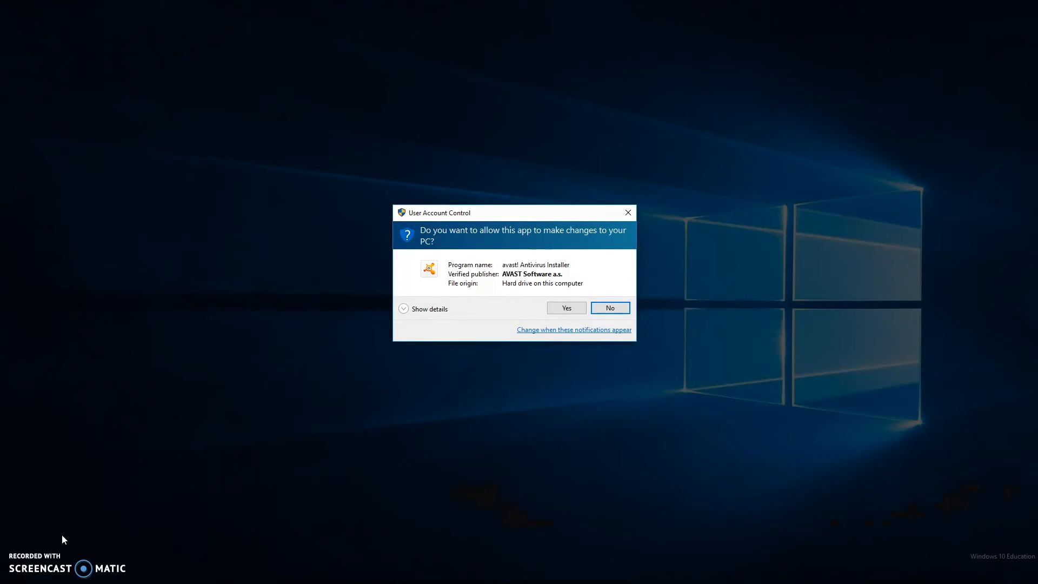
Approve and start the Avast Free Antivirus install, then begin a New User sign-up on SAM
left_click(567, 308)
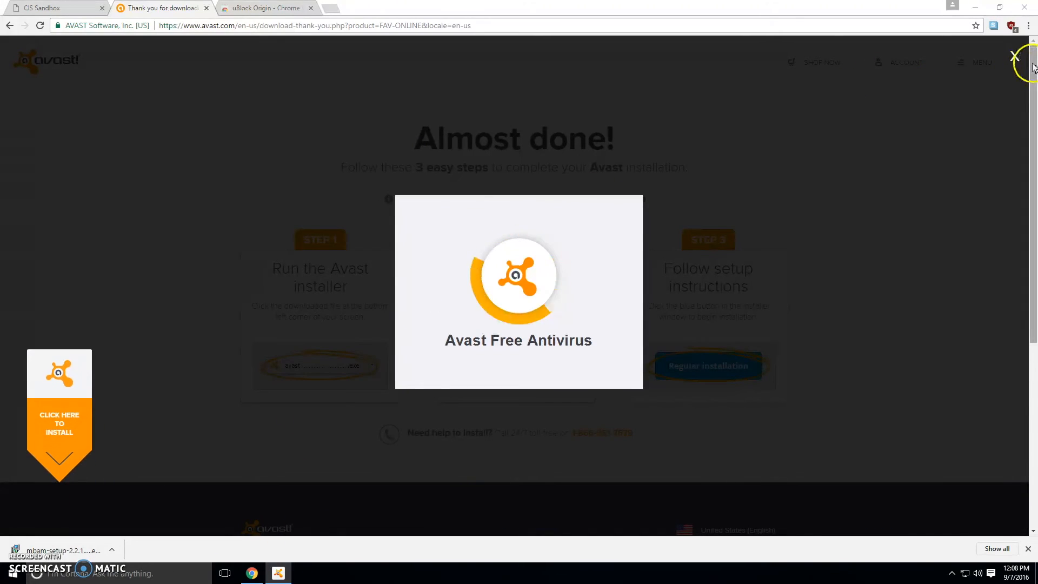
left_click(1014, 56)
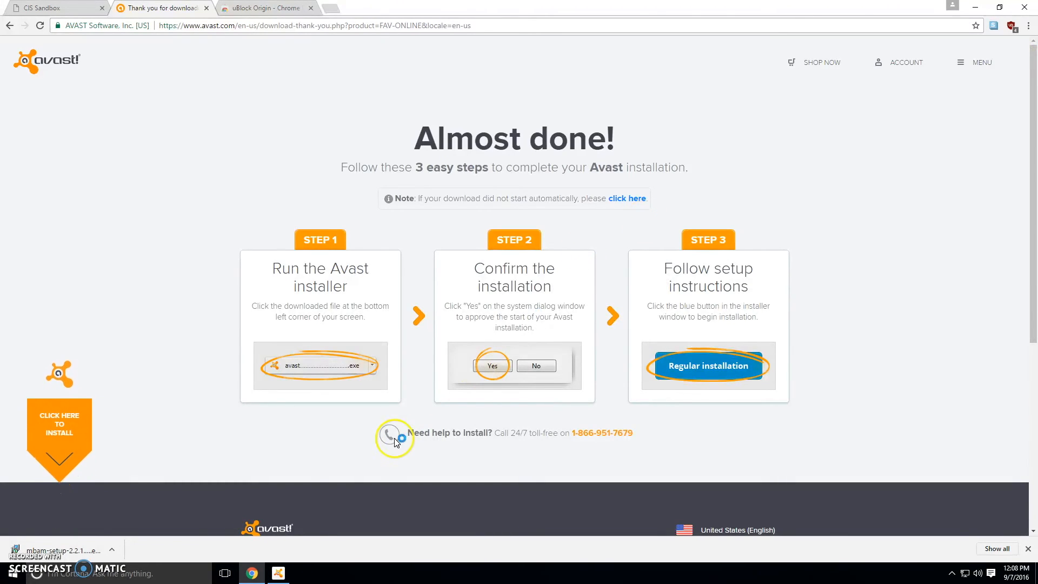
left_click(278, 573)
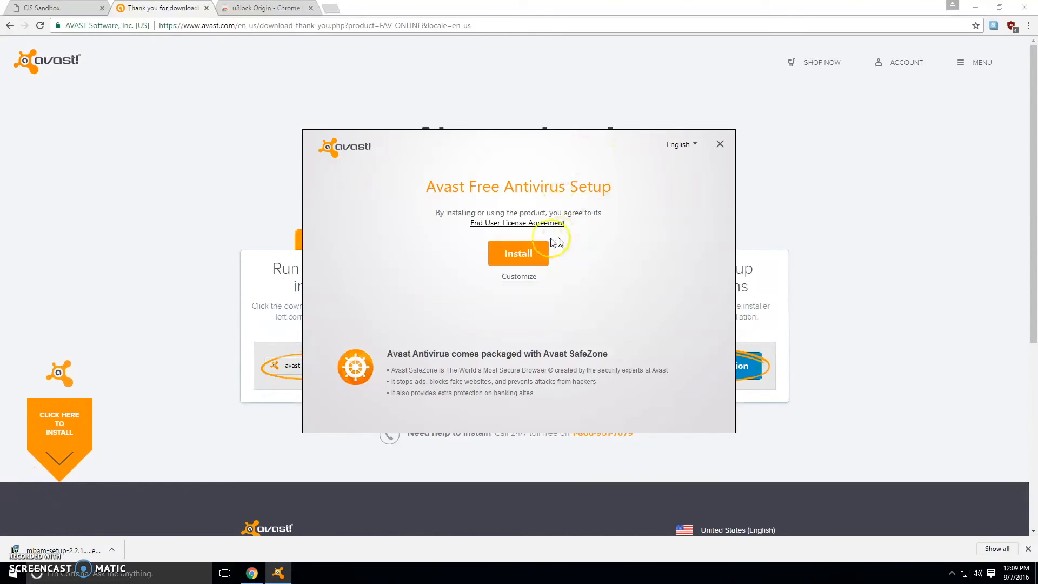
left_click(527, 252)
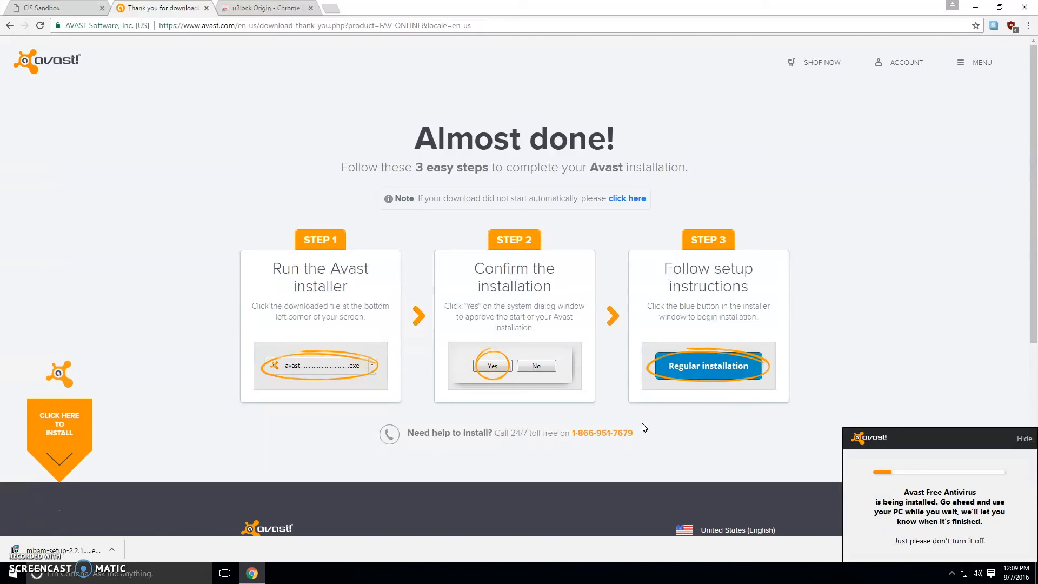
left_click(82, 550)
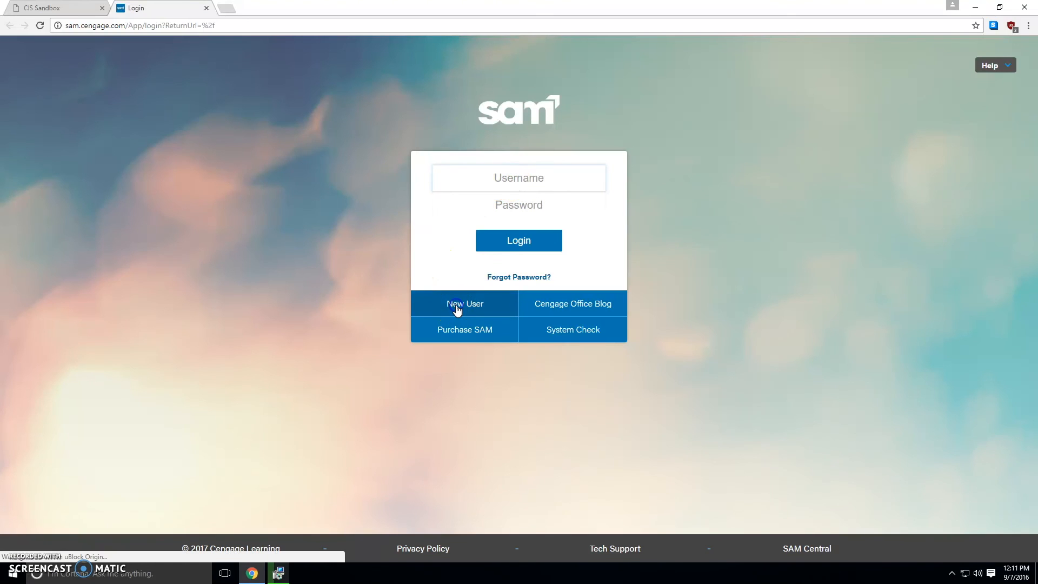
left_click(456, 307)
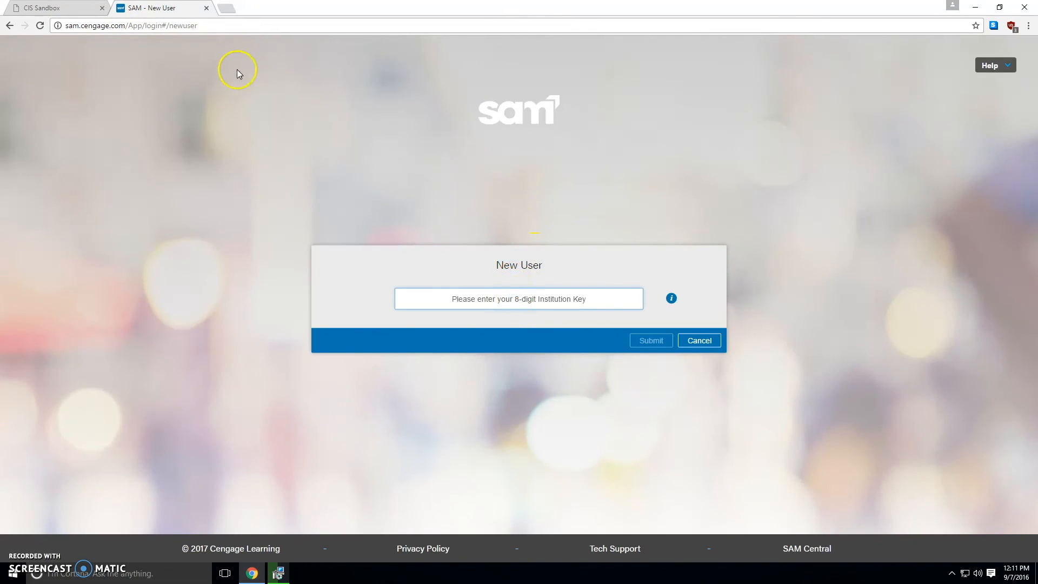
Copy the institution key from the slides into SAM, submit it, and confirm Bentley University
left_click(63, 5)
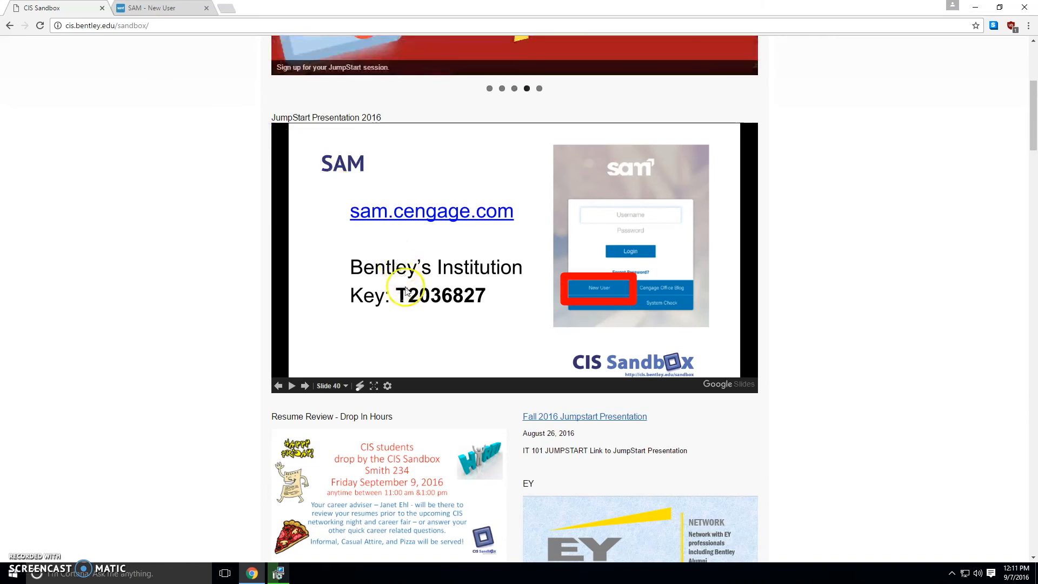
left_click(417, 299)
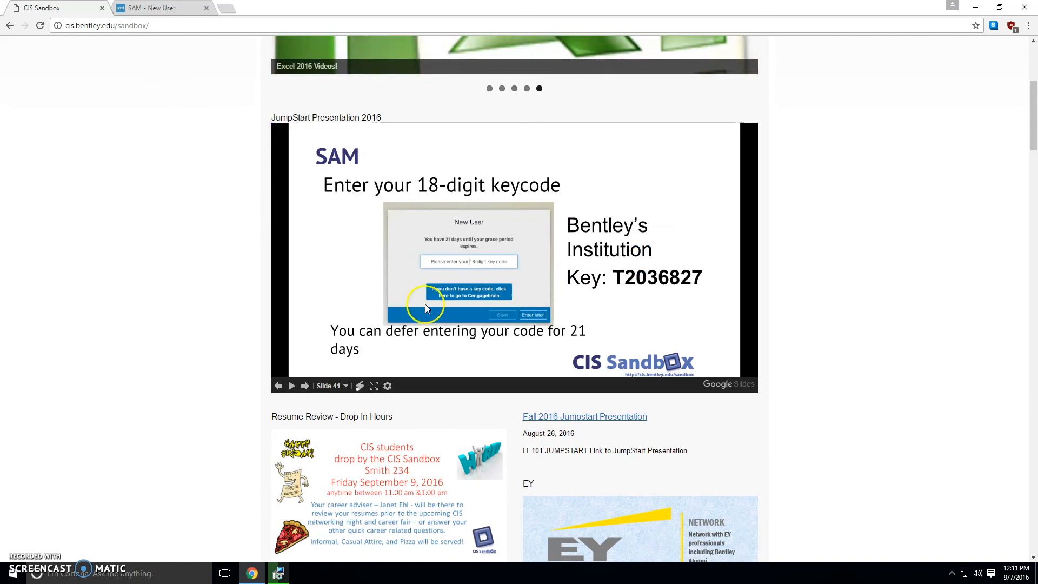
key("Left")
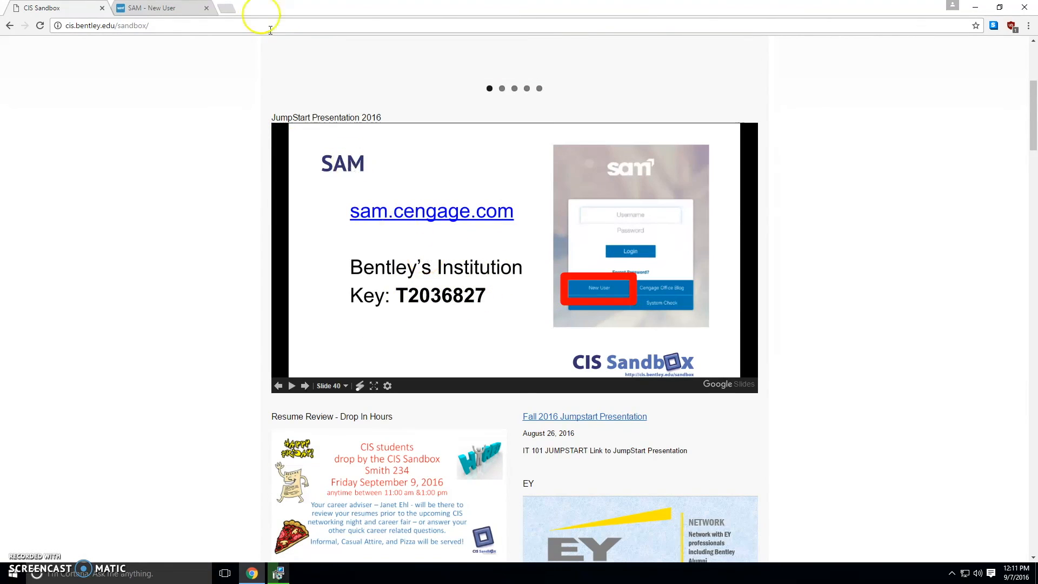
left_click(189, 7)
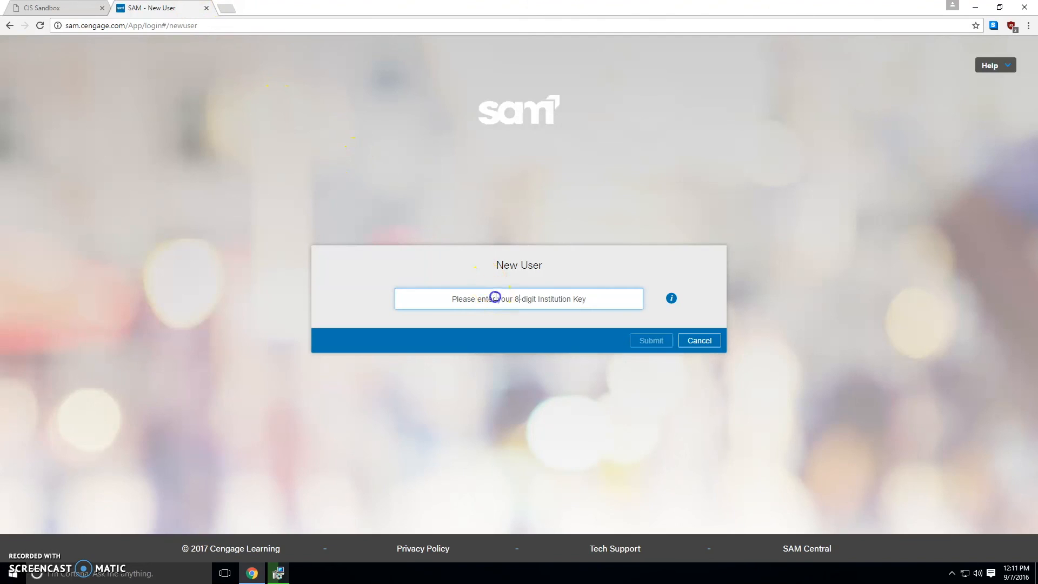
type("T20")
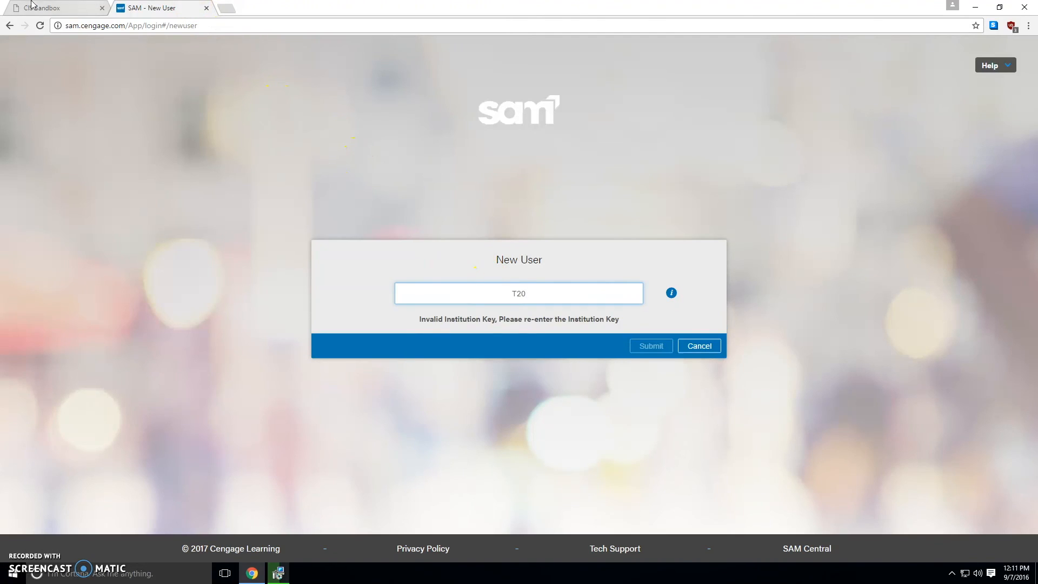
left_click(31, 6)
left_click(155, 10)
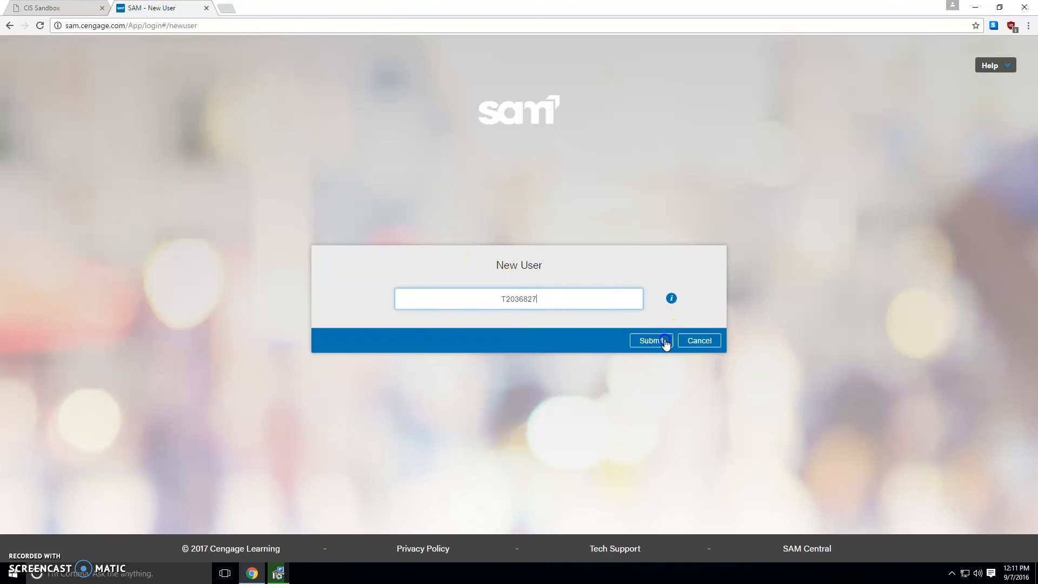
left_click(664, 341)
left_click(652, 336)
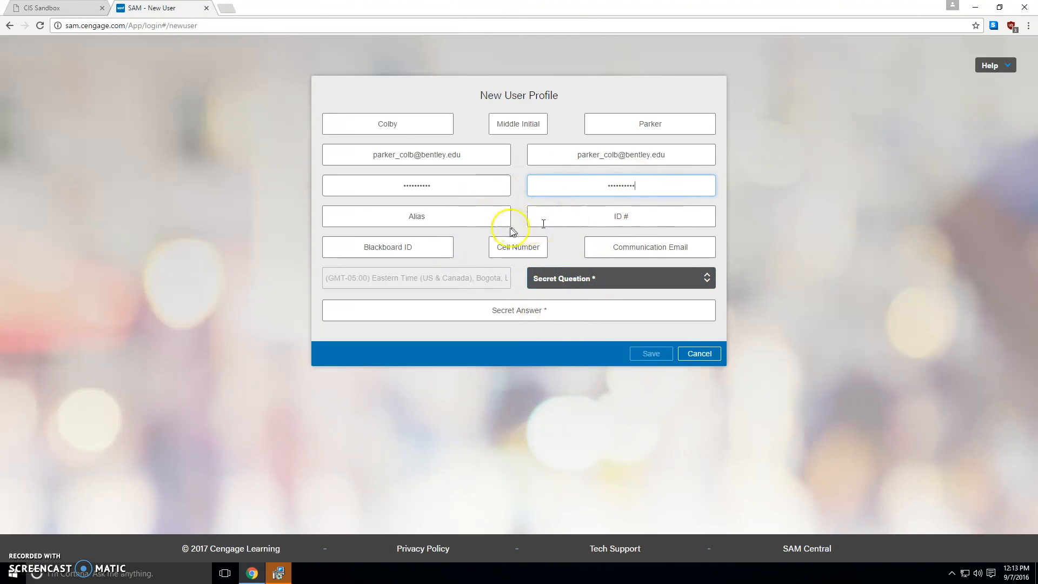
Enter the Blackboard ID, then open Sections > Join a Section and dismiss the notice
left_click(416, 249)
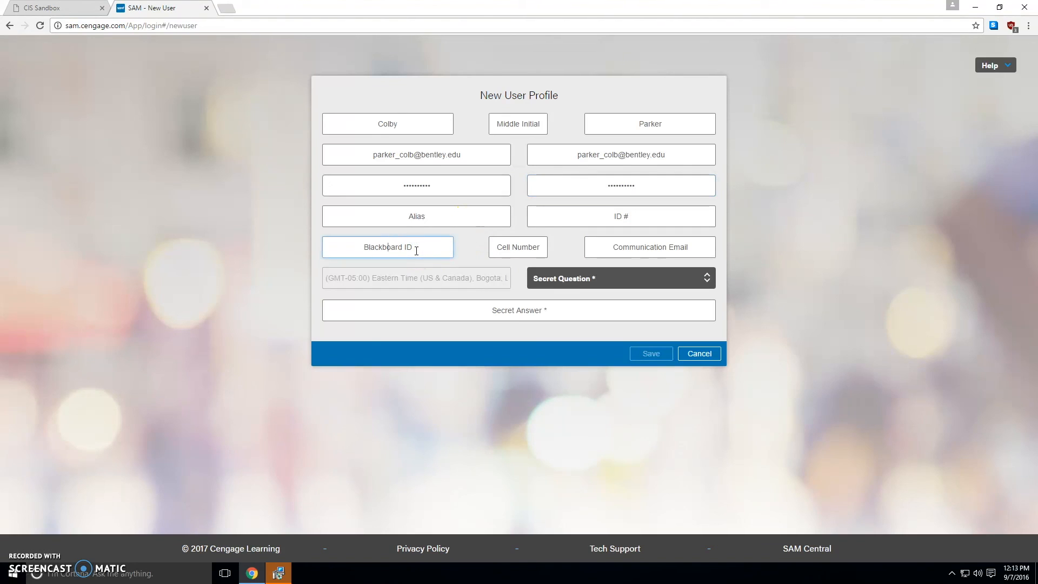
type("par")
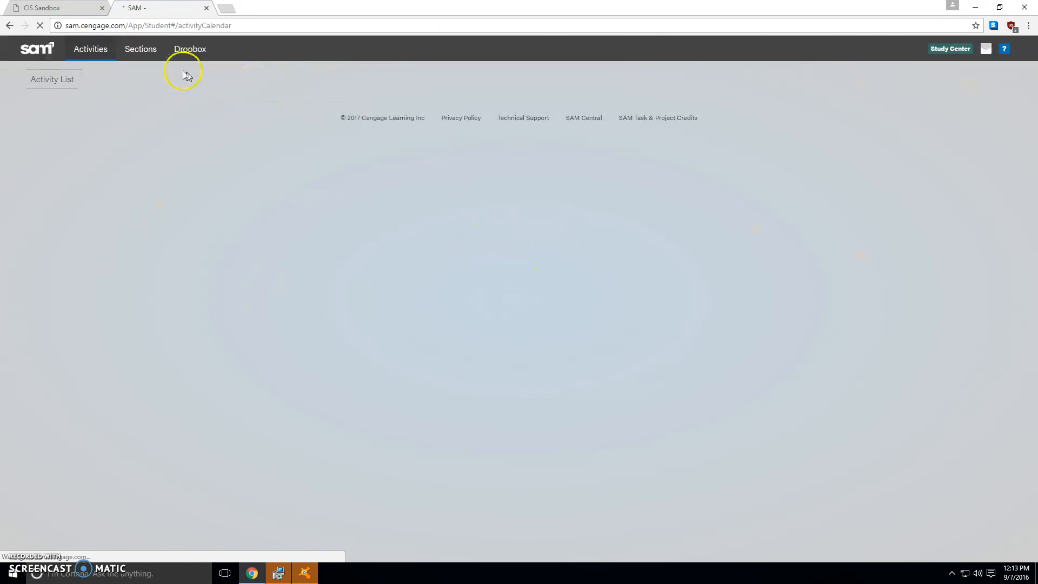
left_click(142, 52)
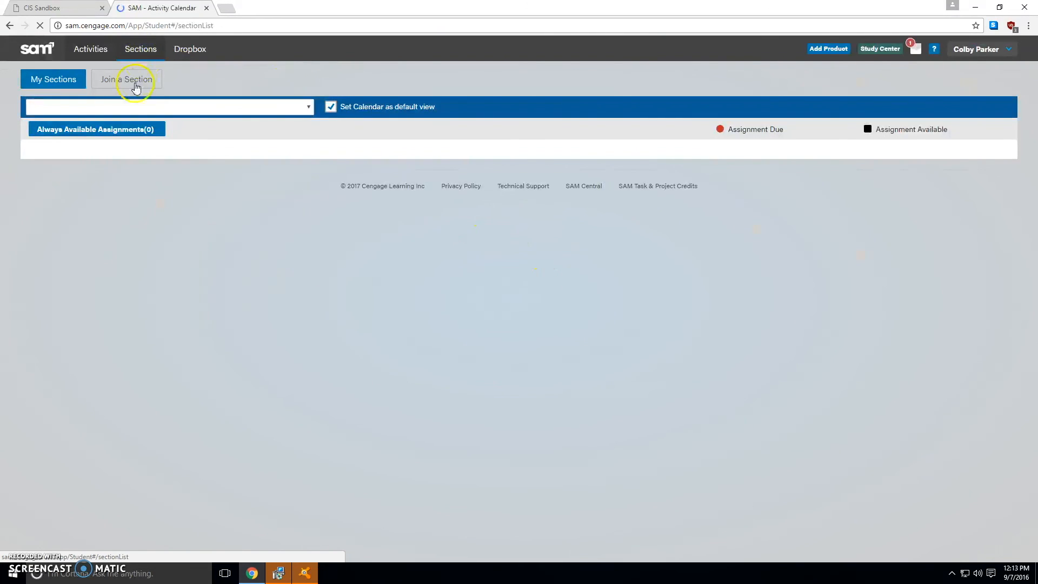
left_click(129, 82)
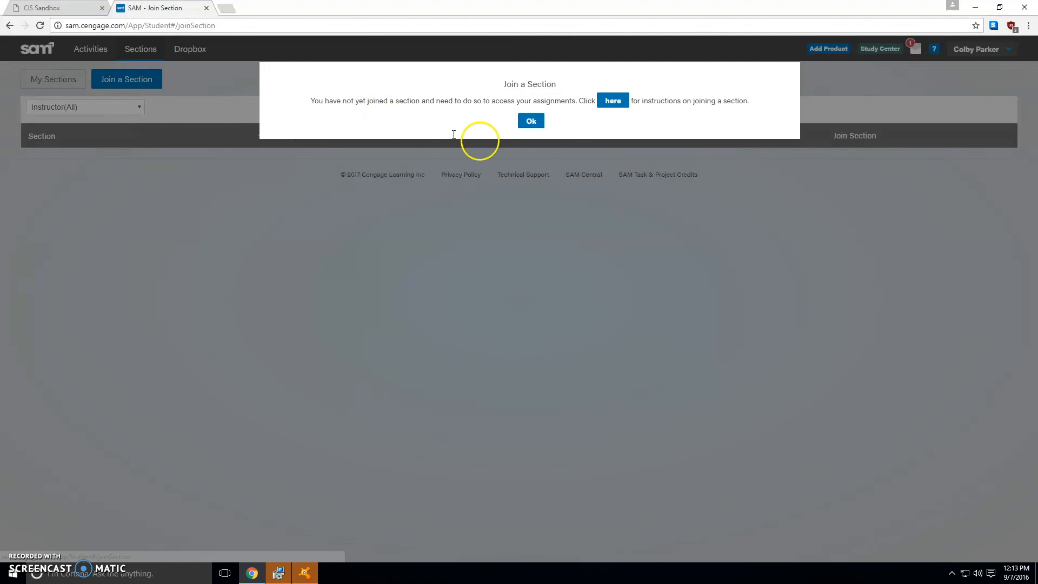
left_click(529, 122)
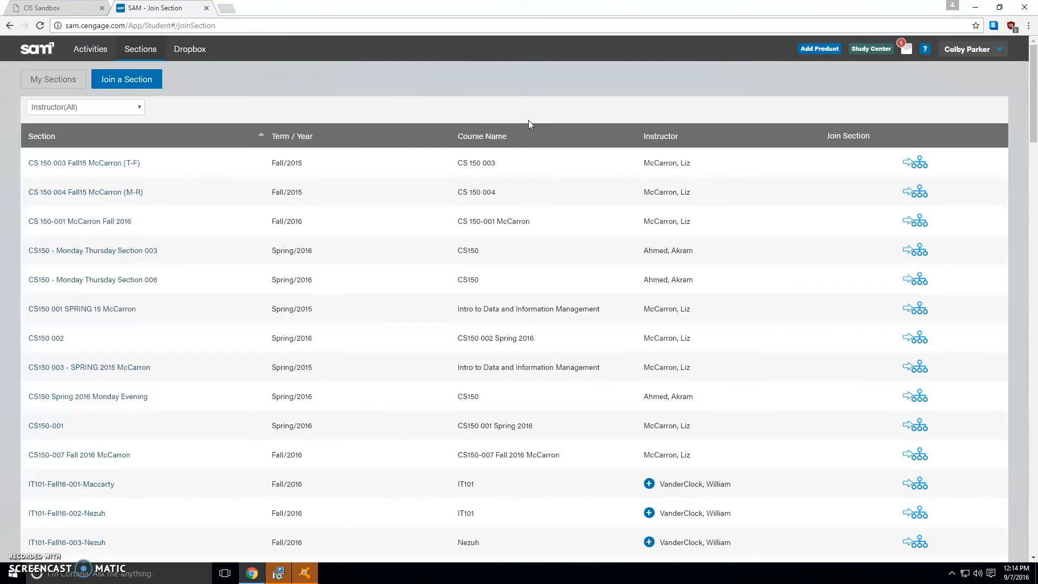